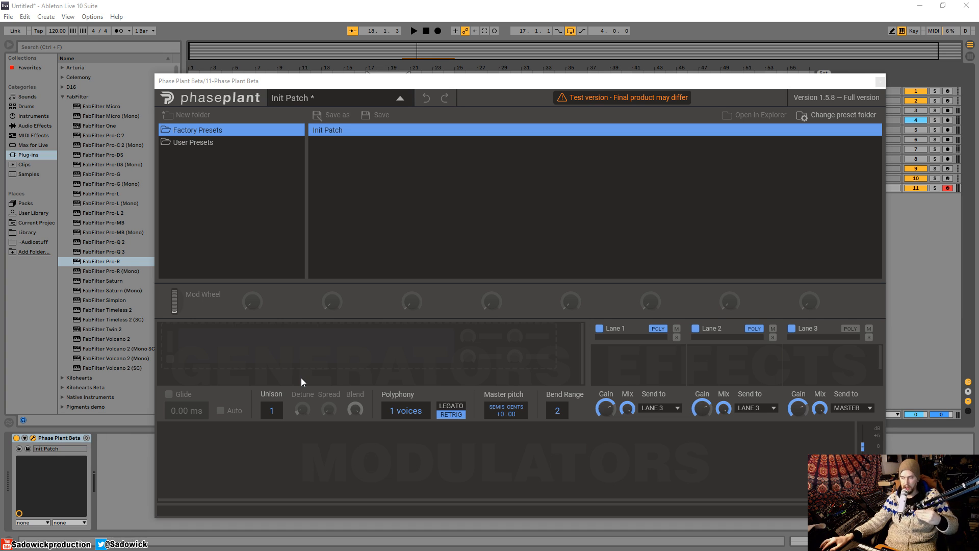
Close the preset browser, then reposition and narrow the Phase Plant window.
{"action": "left_click", "coordinate": [399, 101]}
{"action": "left_click_drag", "start_coordinate": [474, 89], "coordinate": [389, 66]}
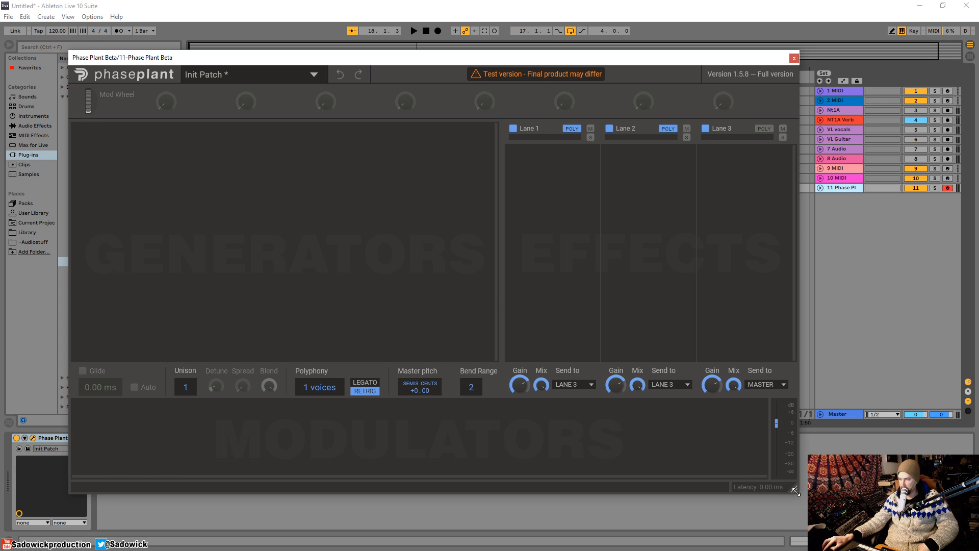
{"action": "left_click_drag", "start_coordinate": [794, 488], "coordinate": [668, 491]}
{"action": "mouse_move", "coordinate": [554, 66]}
{"action": "left_mouse_down"}
{"action": "mouse_move", "coordinate": [525, 64]}
{"action": "mouse_move", "coordinate": [557, 64]}
{"action": "left_mouse_up"}
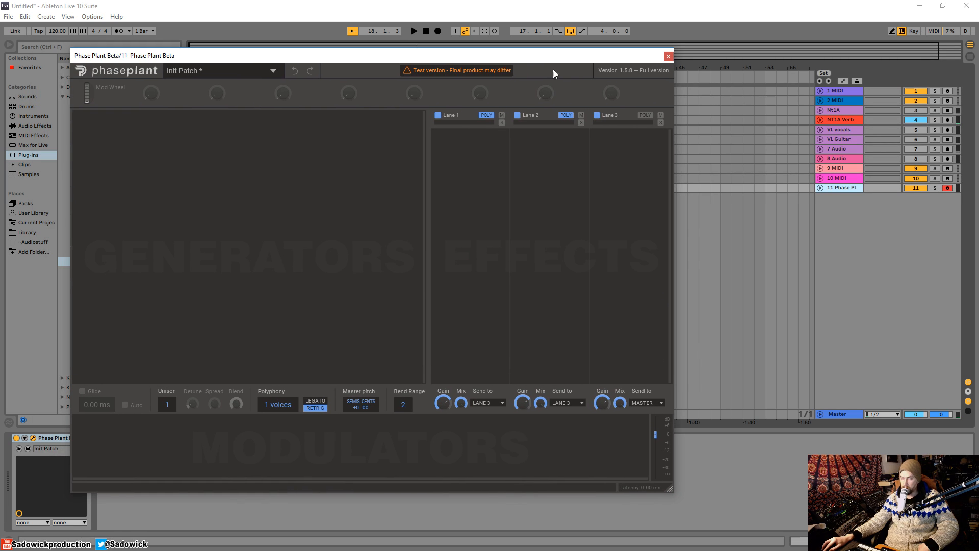
Add a Group to the generators section and place a Noise generator inside it above the Out module.
{"action": "mouse_move", "coordinate": [389, 144]}
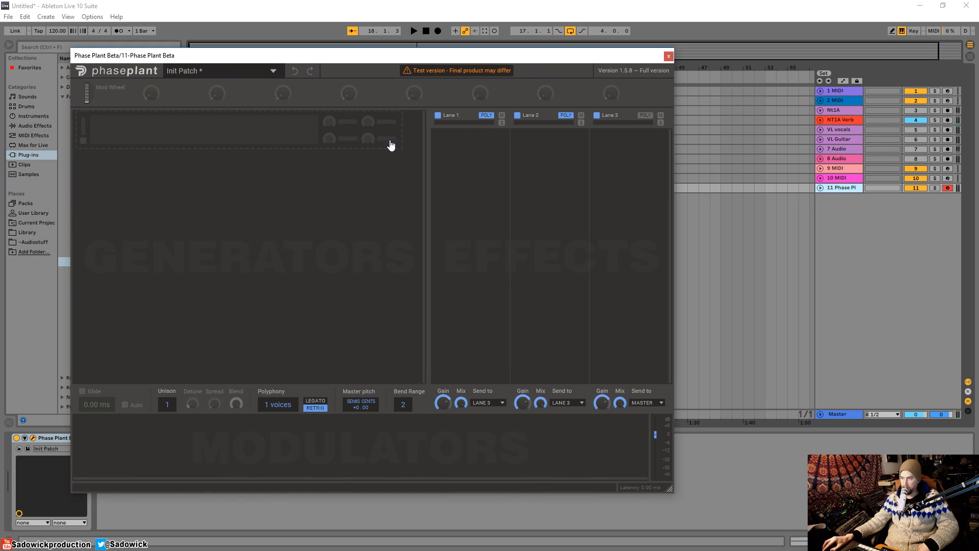
{"action": "left_click", "coordinate": [164, 130]}
{"action": "left_click", "coordinate": [256, 162]}
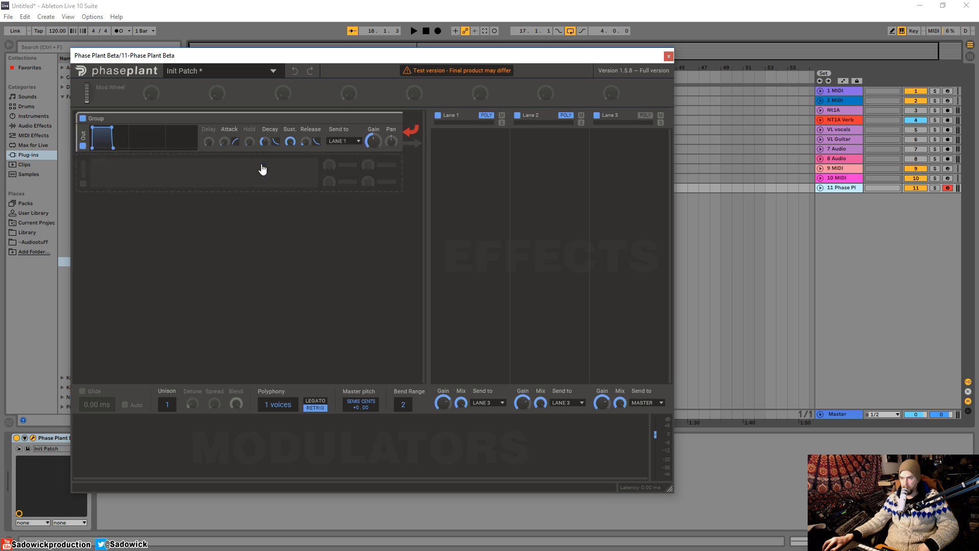
{"action": "left_click", "coordinate": [118, 167]}
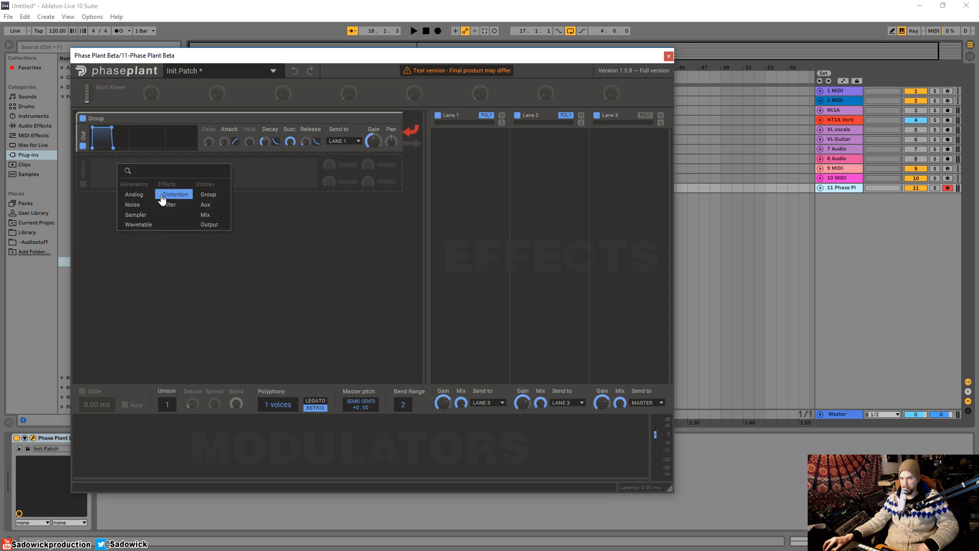
{"action": "left_click", "coordinate": [133, 204]}
{"action": "left_click_drag", "start_coordinate": [82, 169], "coordinate": [87, 135]}
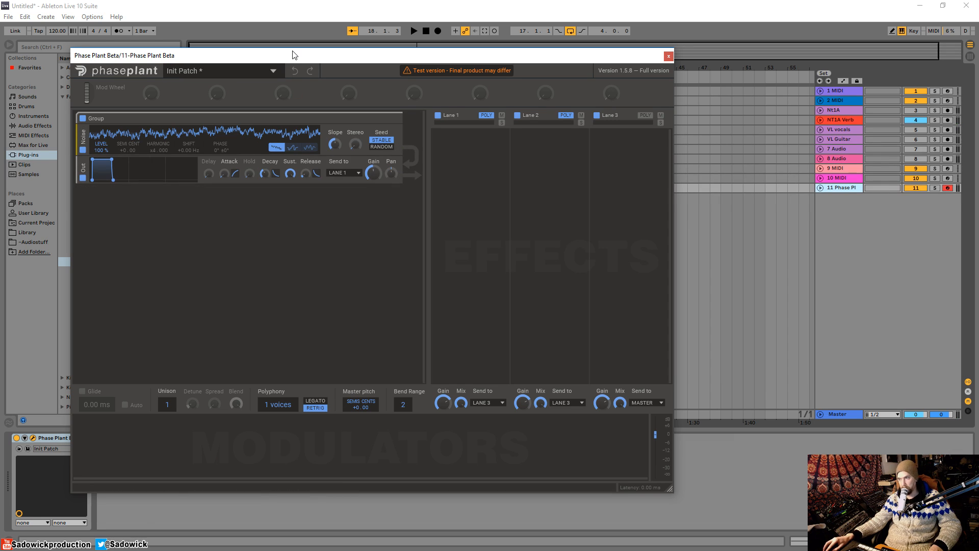
Enlarge the Phase Plant window and select the clip at bar 17 on track 11 behind it.
{"action": "left_click_drag", "start_coordinate": [407, 59], "coordinate": [363, 58]}
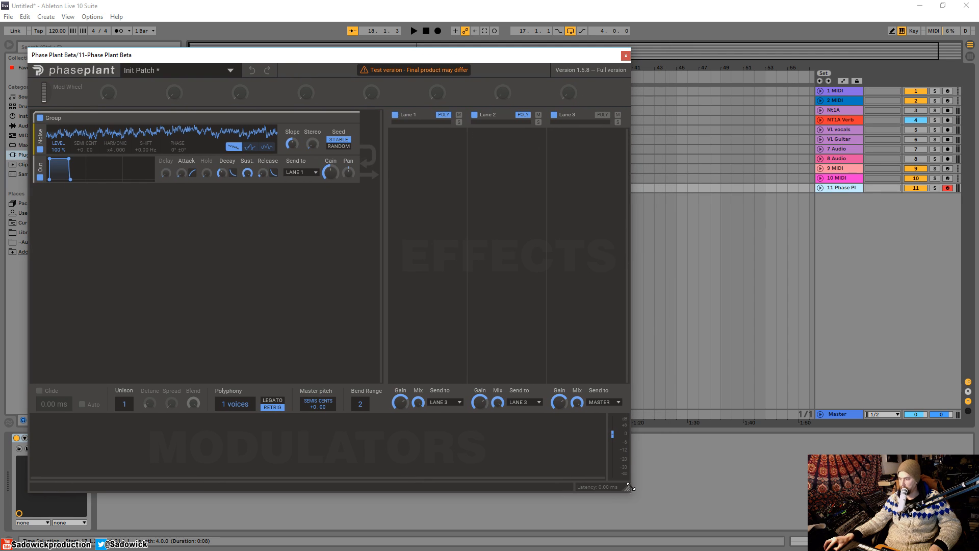
{"action": "left_click_drag", "start_coordinate": [629, 486], "coordinate": [662, 521]}
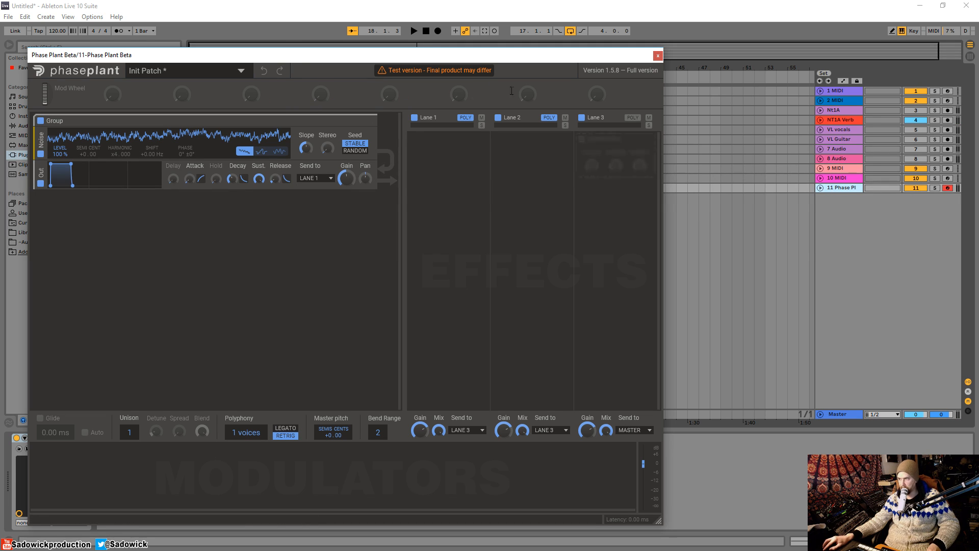
{"action": "left_click_drag", "start_coordinate": [481, 54], "coordinate": [477, 235]}
{"action": "left_click", "coordinate": [399, 186]}
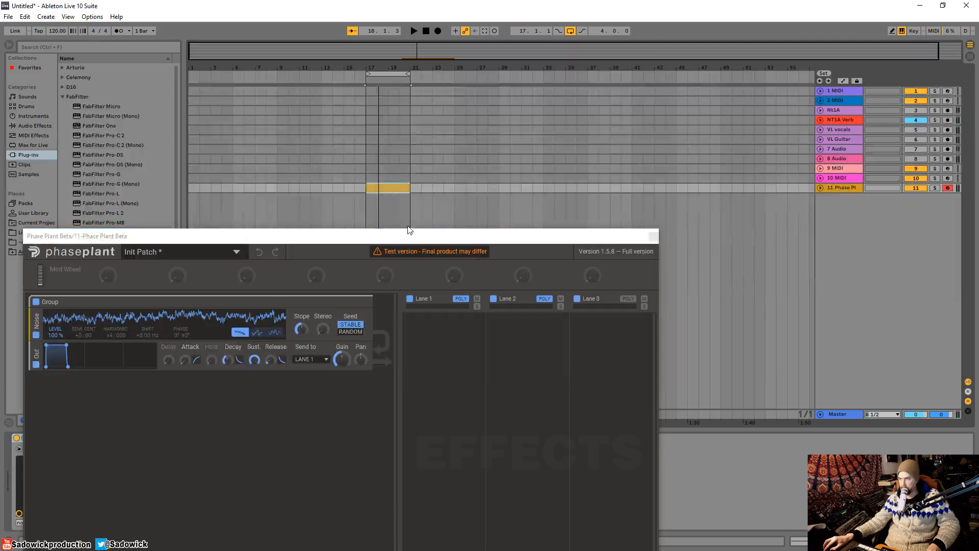
{"action": "left_click_drag", "start_coordinate": [398, 240], "coordinate": [388, 50]}
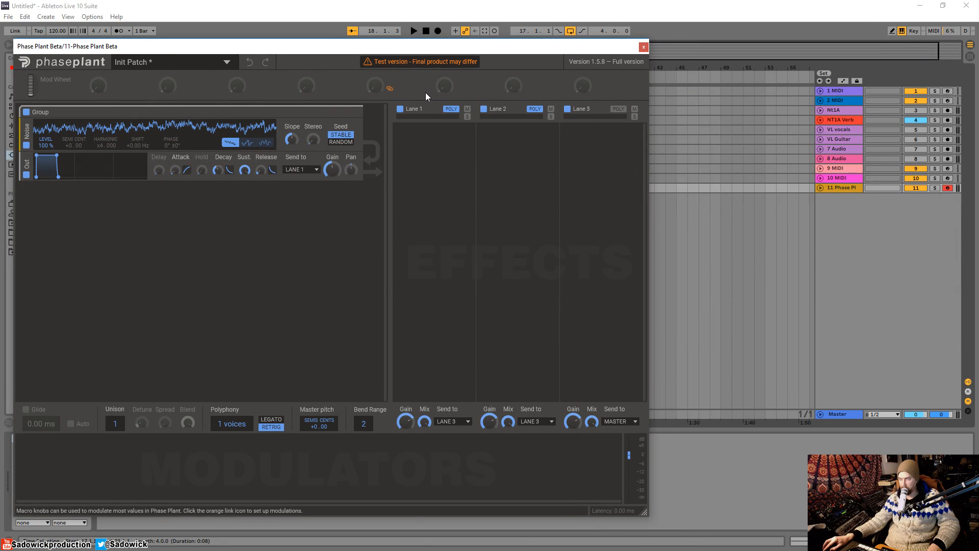
Play the clip briefly to audition the raw noise through the effect lanes.
{"action": "key", "text": "space"}
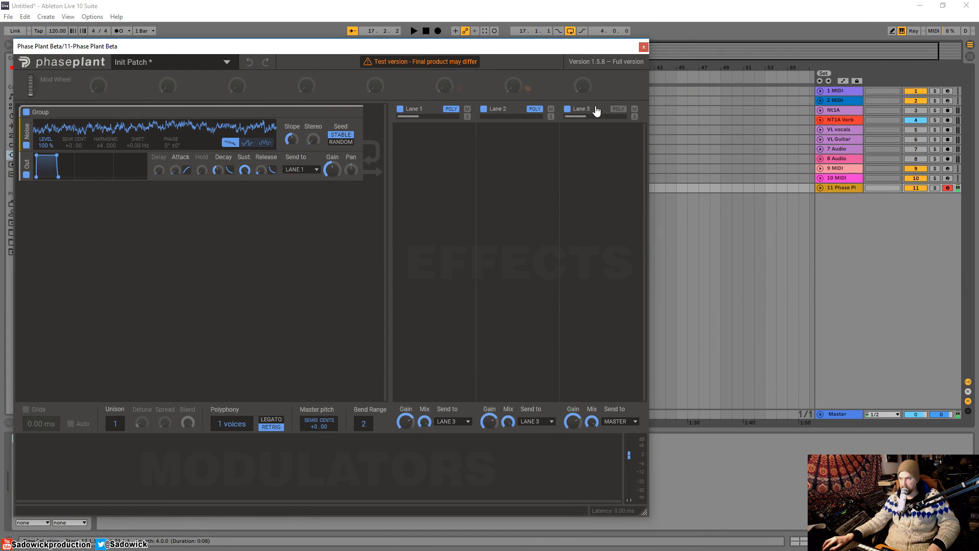
{"action": "key", "text": "space"}
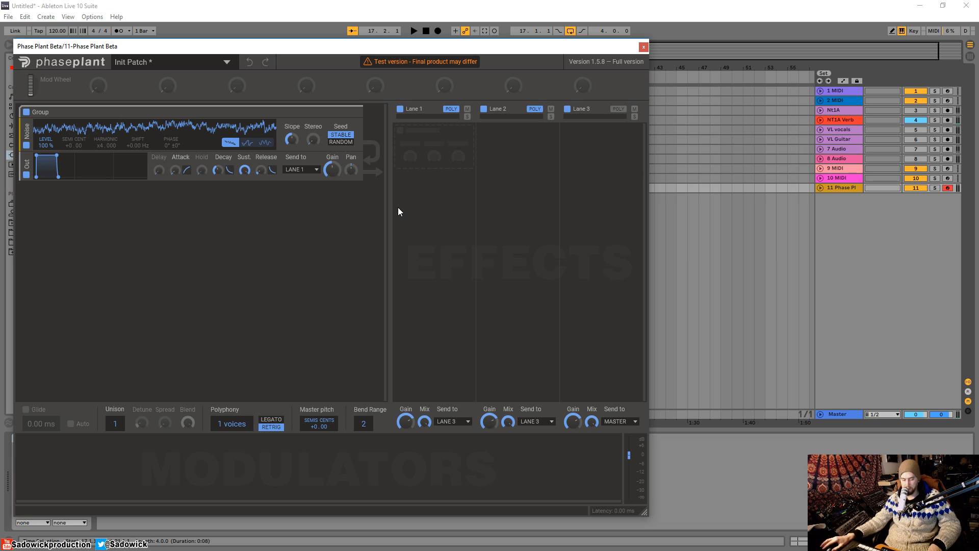
{"action": "left_click_drag", "start_coordinate": [346, 51], "coordinate": [360, 46]}
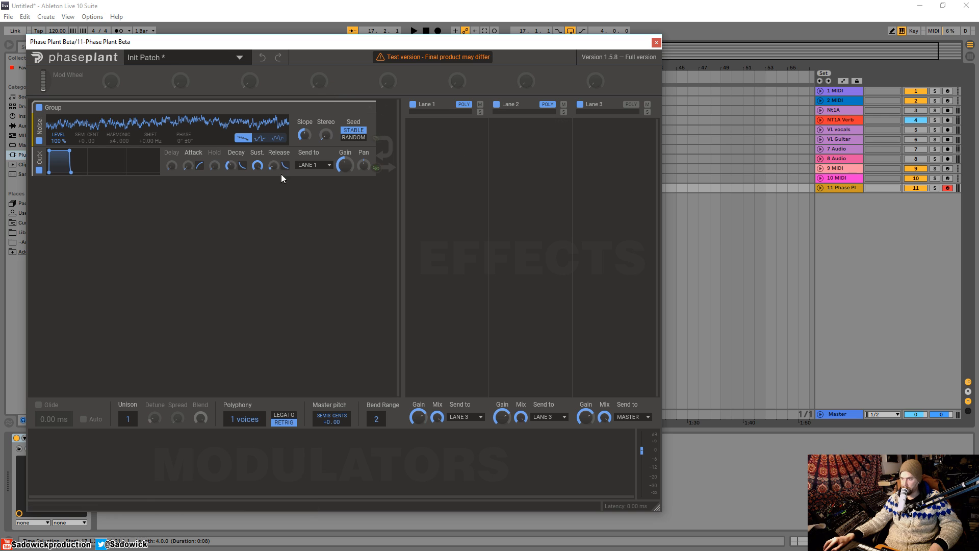
Try routing the Lane 1 effects output to Master, and return it to Lane 3.
{"action": "left_click", "coordinate": [468, 417]}
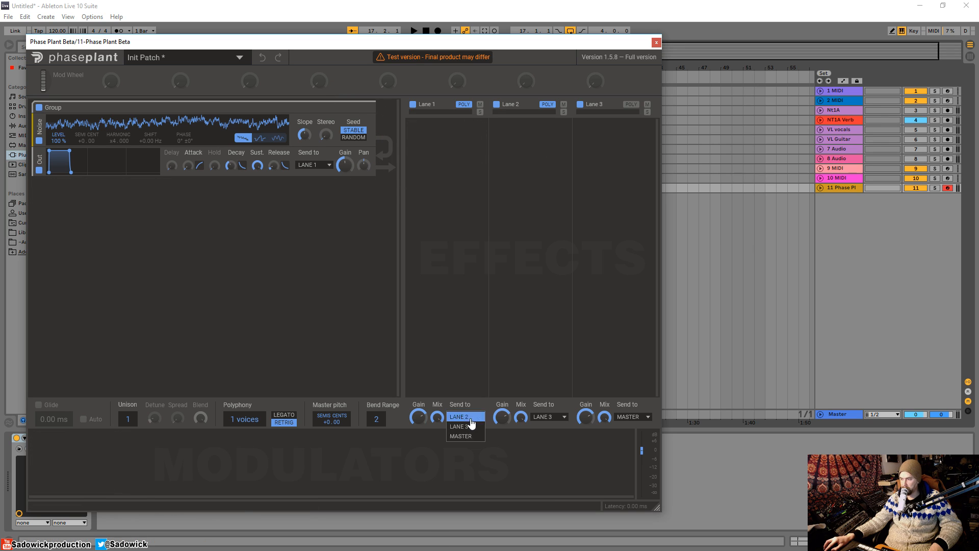
{"action": "left_click", "coordinate": [465, 436]}
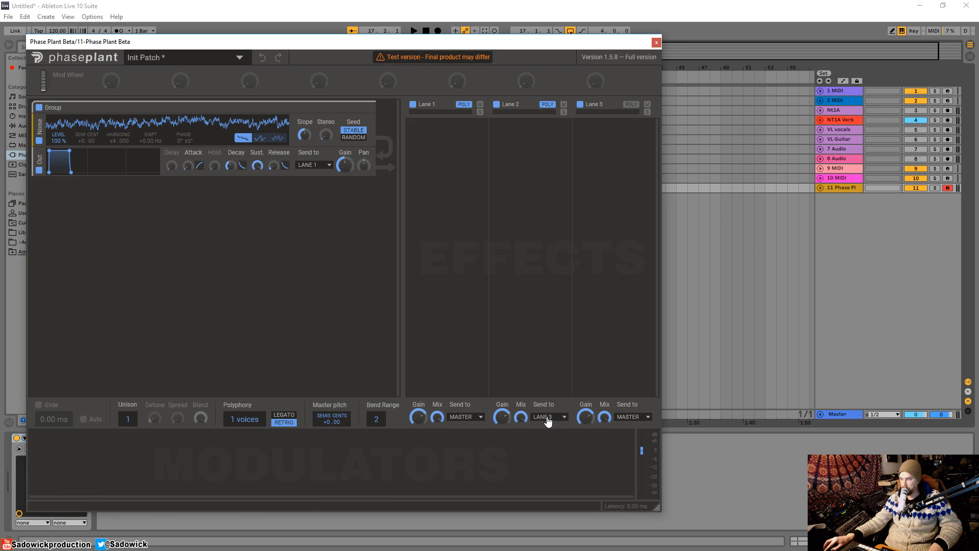
{"action": "left_click", "coordinate": [465, 417]}
{"action": "mouse_move", "coordinate": [629, 142]}
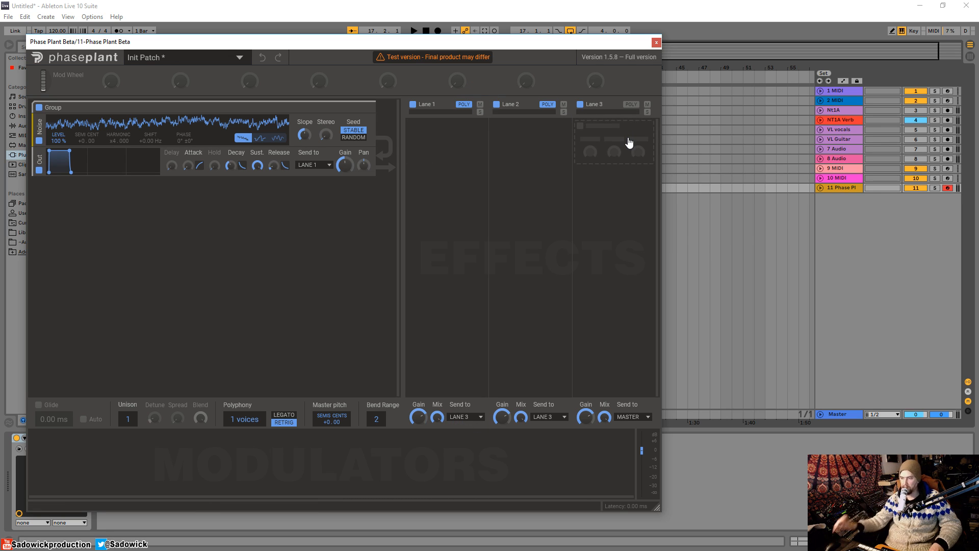
{"action": "mouse_move", "coordinate": [356, 216]}
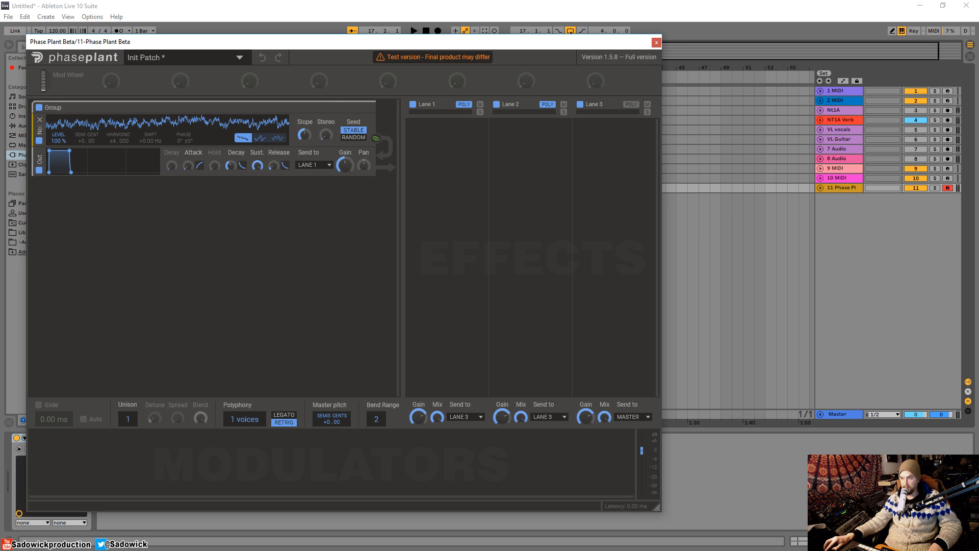
Try a higher Slope on the Noise generator, audition it, and reset the Slope to its default.
{"action": "left_click_drag", "start_coordinate": [305, 135], "coordinate": [304, 130]}
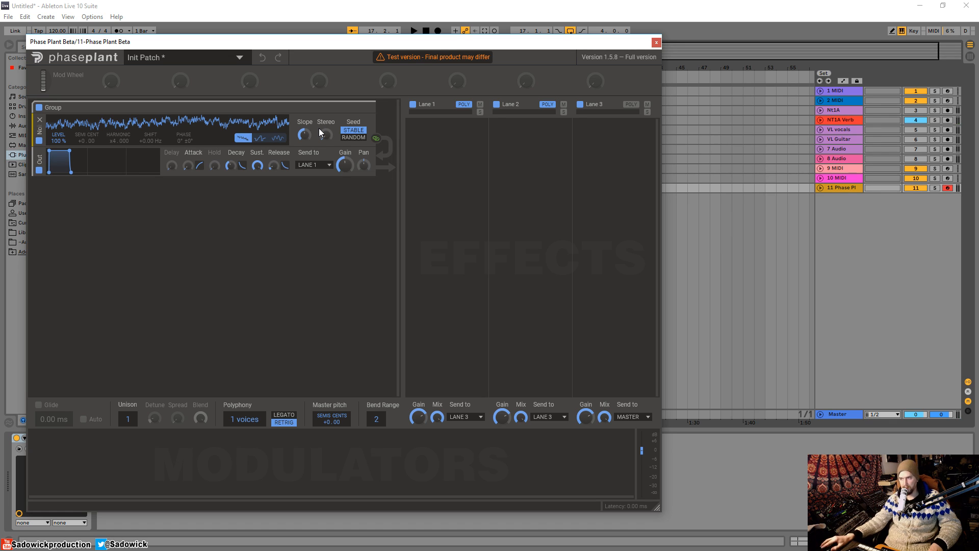
{"action": "left_click_drag", "start_coordinate": [302, 130], "coordinate": [301, 134]}
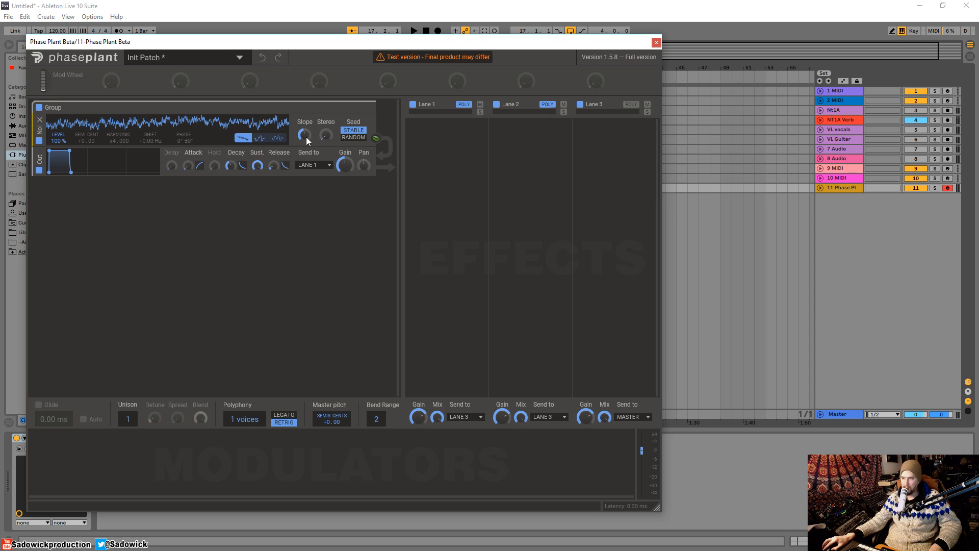
{"action": "left_click_drag", "start_coordinate": [305, 136], "coordinate": [305, 112]}
{"action": "key", "text": "space"}
{"action": "key", "text": "space"}
{"action": "double_click", "coordinate": [306, 136]}
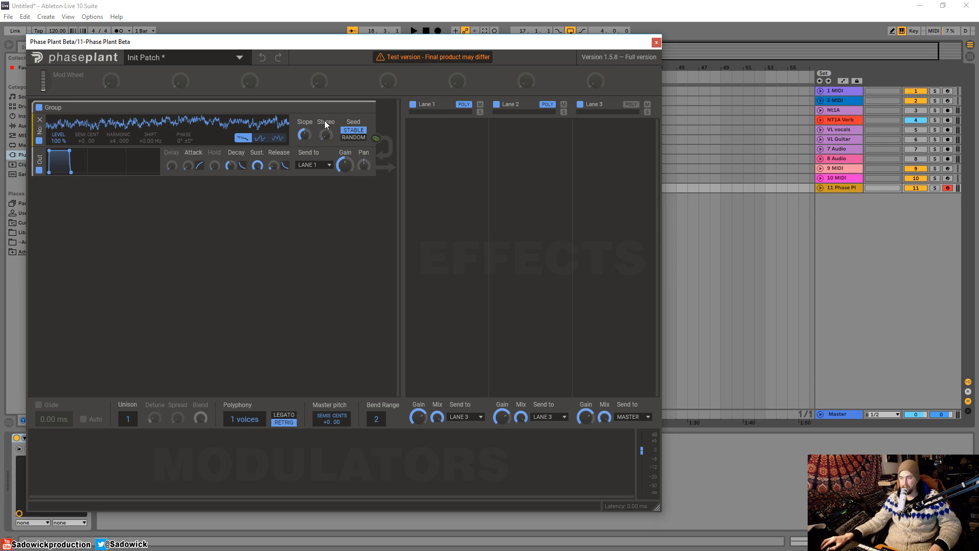
Raise the Noise generator's Stereo amount to maximum.
{"action": "left_click_drag", "start_coordinate": [326, 136], "coordinate": [326, 102]}
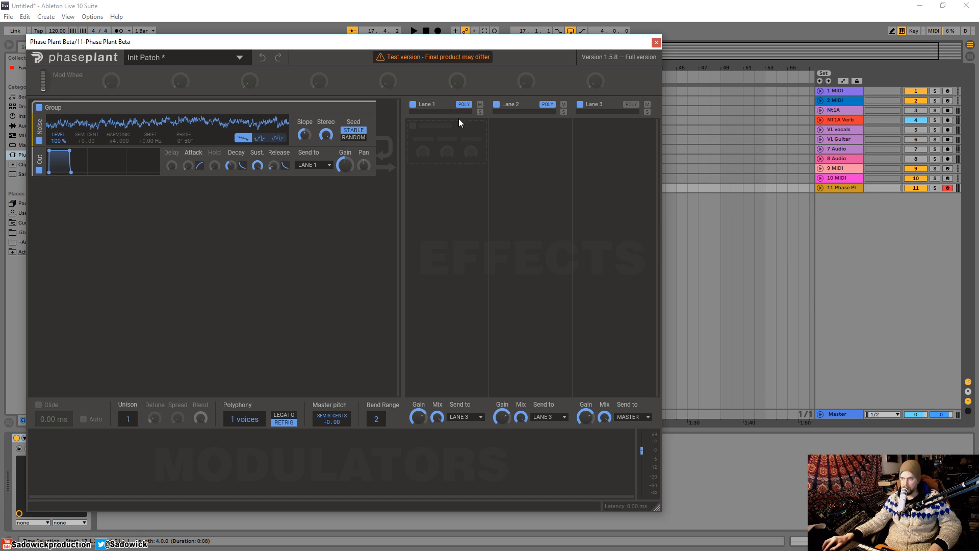
Add a Slice EQ to effects Lane 1 followed by a Filter.
{"action": "left_click", "coordinate": [437, 137]}
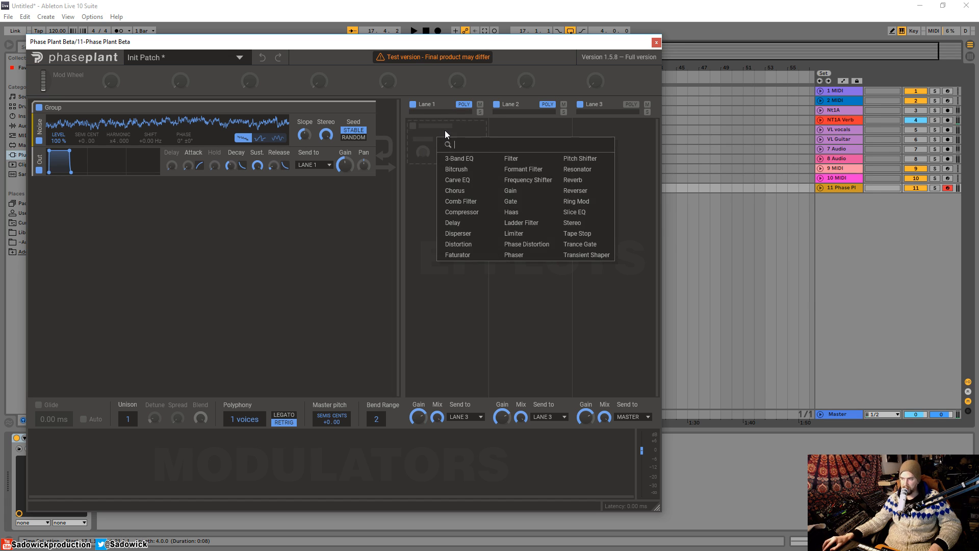
{"action": "left_click", "coordinate": [603, 213]}
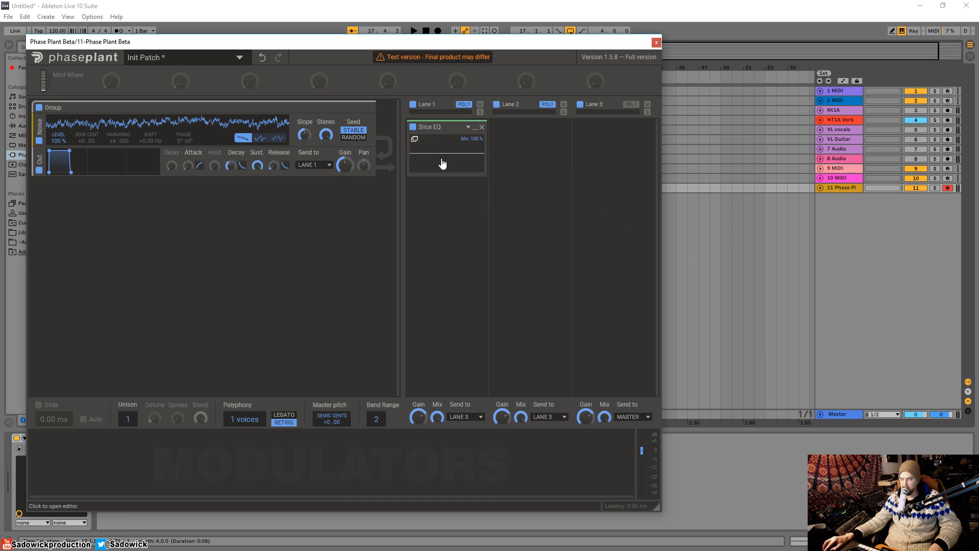
{"action": "left_click", "coordinate": [436, 200]}
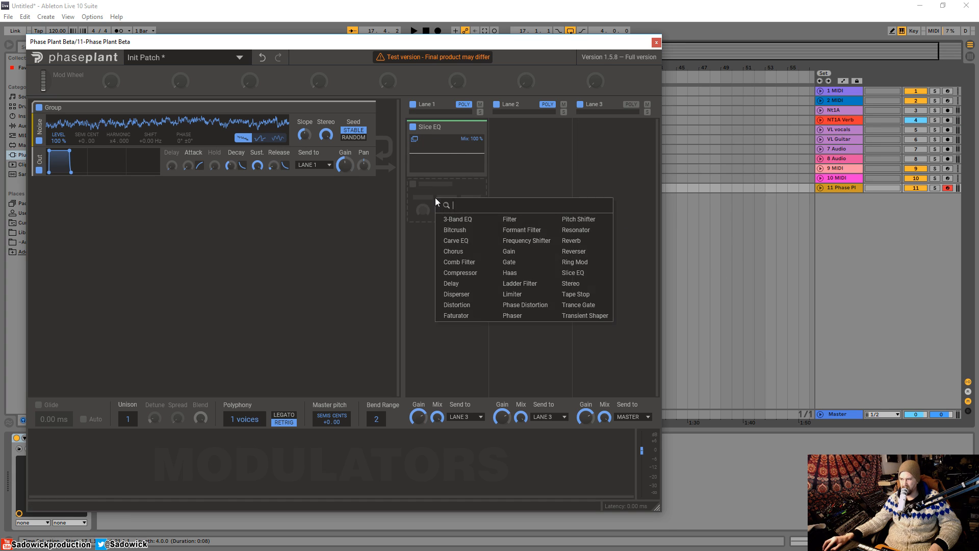
{"action": "left_click", "coordinate": [523, 225]}
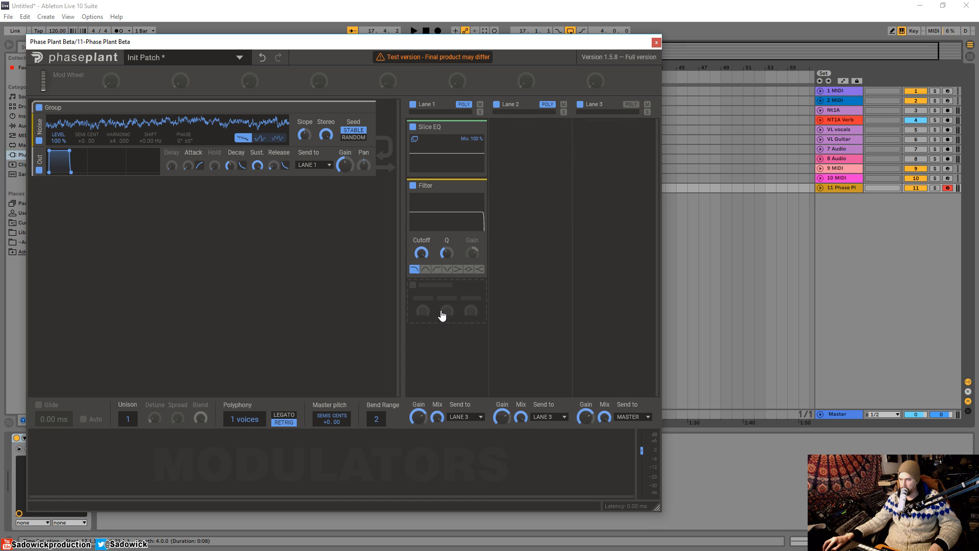
Add a Reverb below the Filter in effects Lane 1.
{"action": "left_click", "coordinate": [442, 312]}
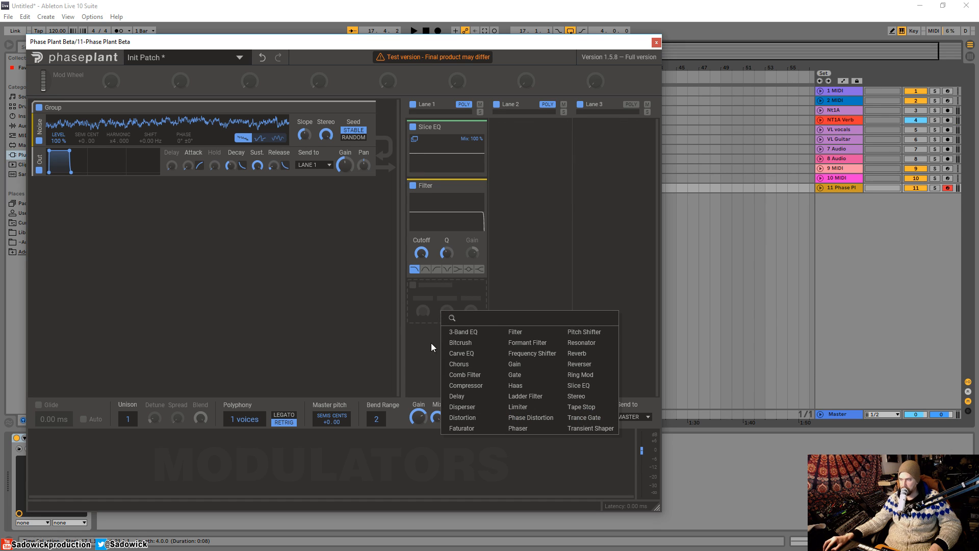
{"action": "left_click", "coordinate": [425, 358]}
{"action": "left_click", "coordinate": [618, 153]}
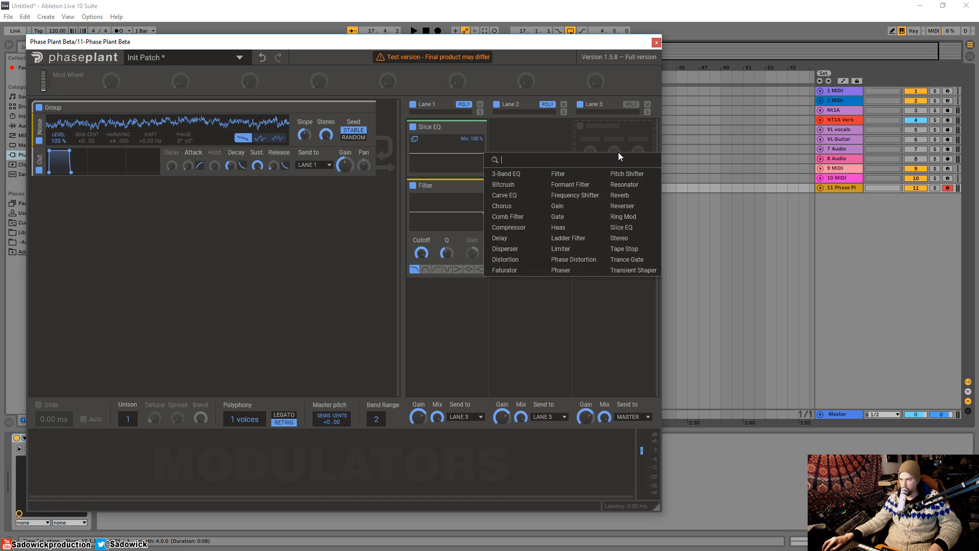
{"action": "left_click", "coordinate": [461, 306]}
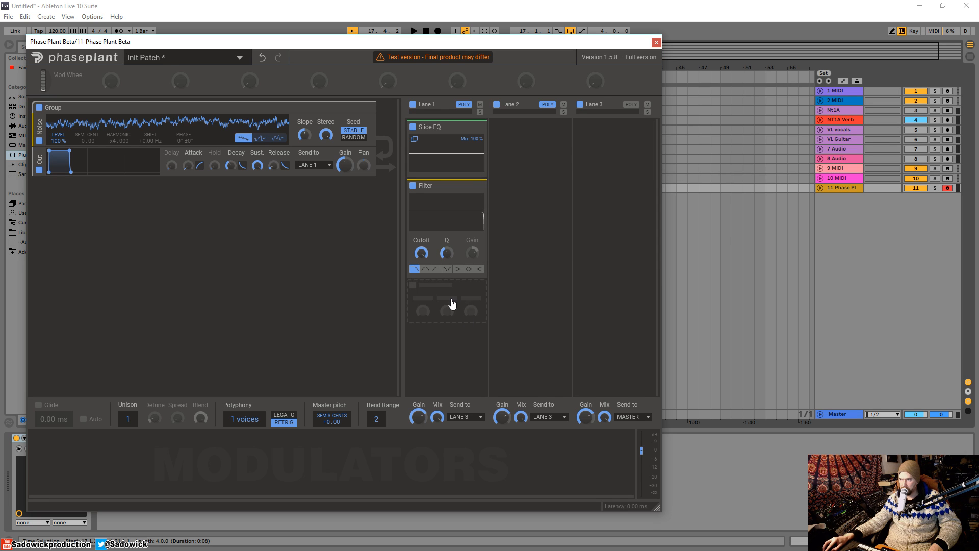
{"action": "left_click", "coordinate": [452, 300]}
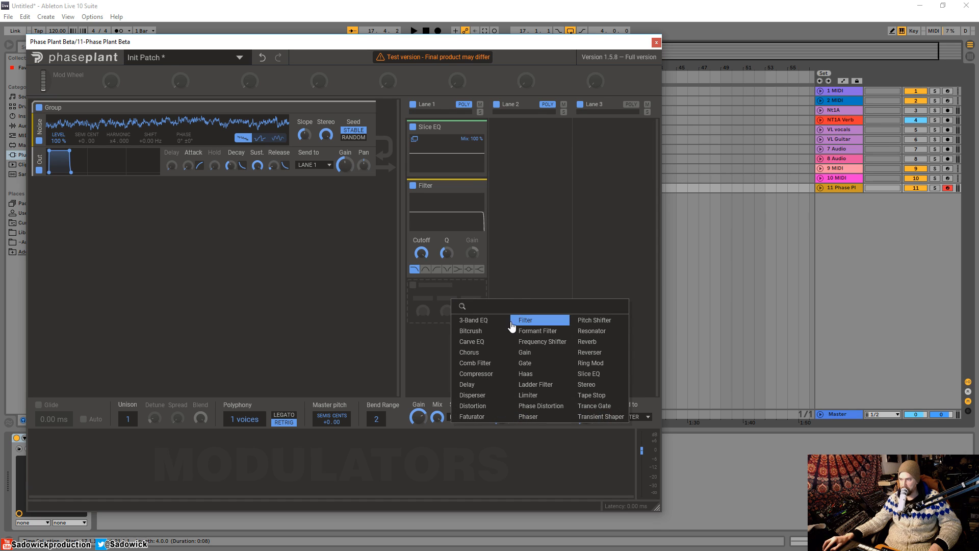
{"action": "left_click", "coordinate": [594, 342]}
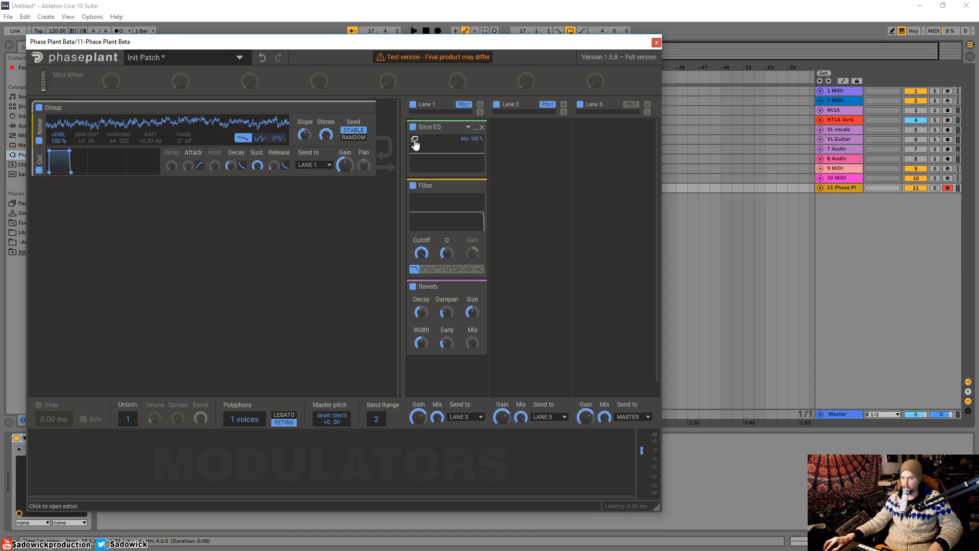
During playback, open the Slice EQ editor and shape a high cut near 3.29 kHz, a low-mid dip and a low cut around 100 Hz.
{"action": "left_click_drag", "start_coordinate": [425, 44], "coordinate": [463, 48]}
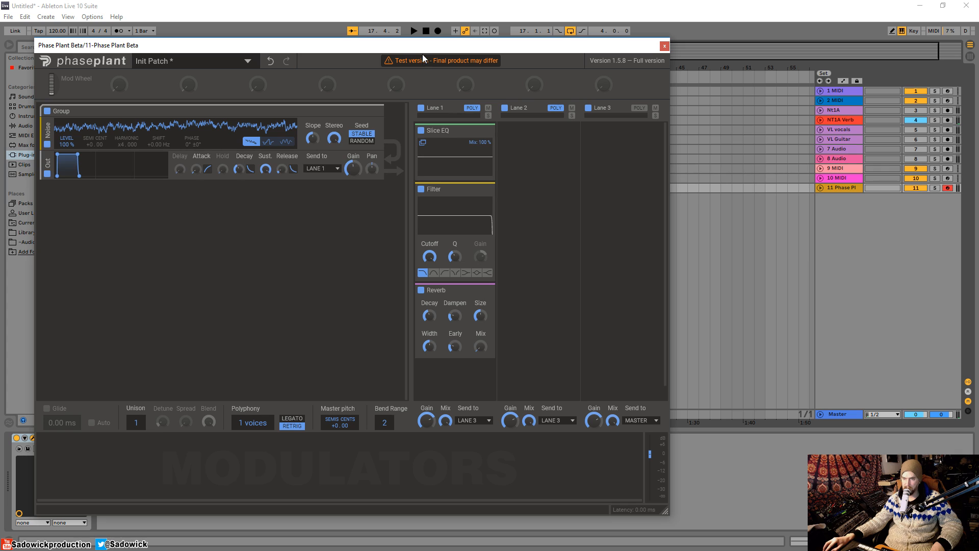
{"action": "left_click", "coordinate": [413, 31]}
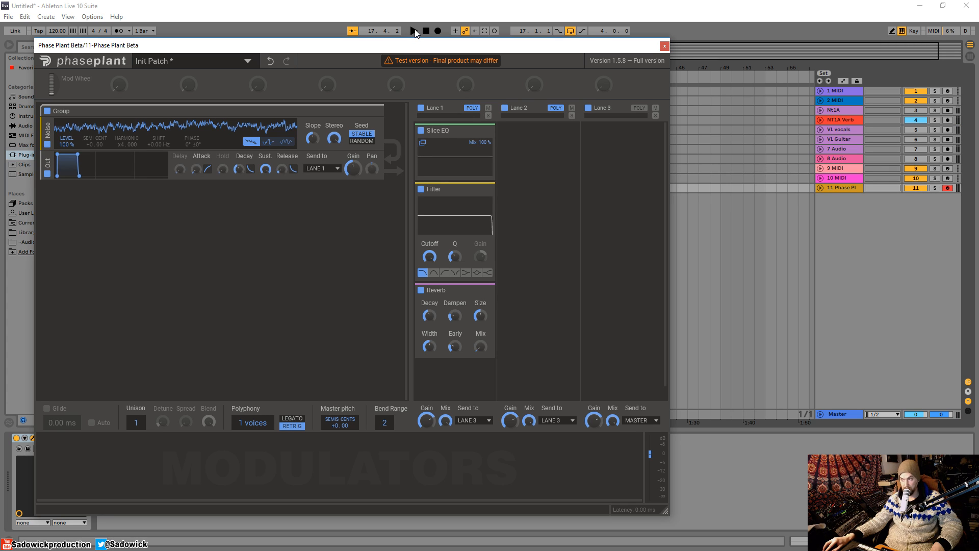
{"action": "left_click", "coordinate": [476, 160]}
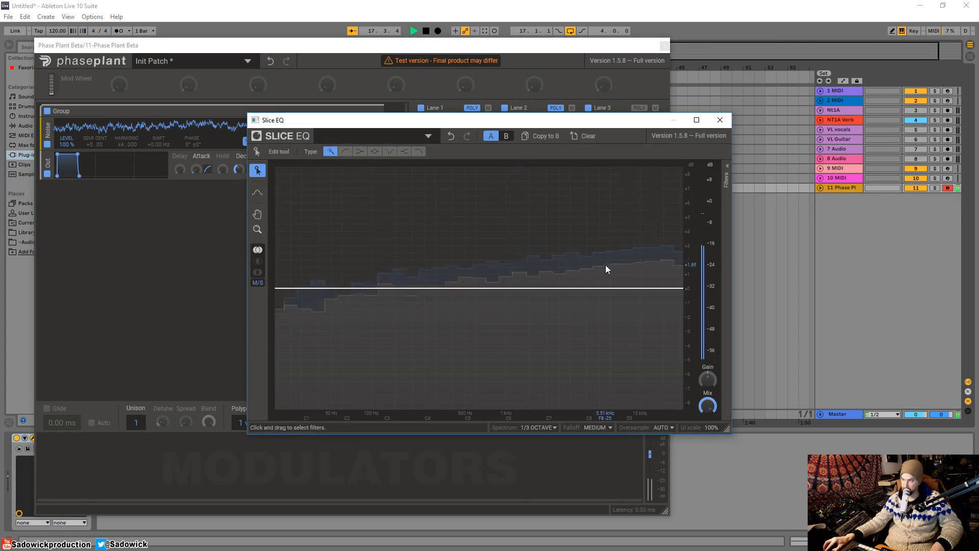
{"action": "left_click_drag", "start_coordinate": [673, 288], "coordinate": [578, 301]}
{"action": "left_click_drag", "start_coordinate": [485, 291], "coordinate": [411, 332]}
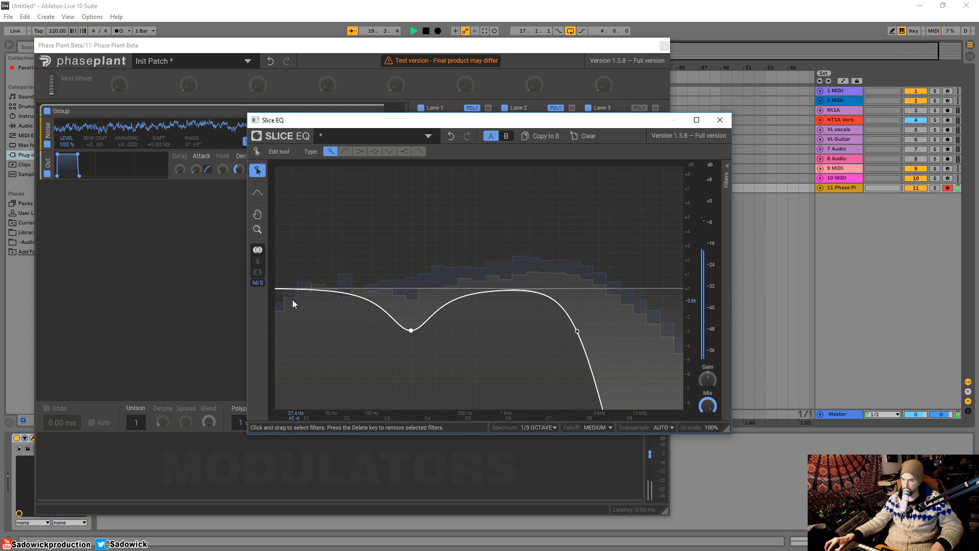
{"action": "left_click_drag", "start_coordinate": [293, 301], "coordinate": [383, 291]}
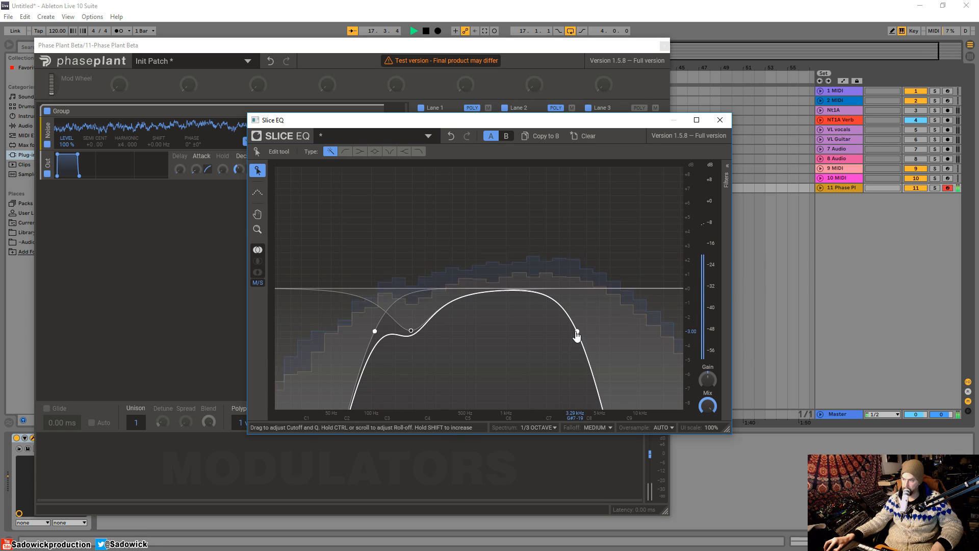
In Lane 1's Slice EQ, nudge the high cut lower, add a dip near 500 Hz, deepen the low-mid dip, and close the editor.
{"action": "mouse_move", "coordinate": [582, 336]}
{"action": "left_mouse_down"}
{"action": "mouse_move", "coordinate": [536, 334]}
{"action": "mouse_move", "coordinate": [575, 331]}
{"action": "left_mouse_up"}
{"action": "double_click", "coordinate": [520, 293]}
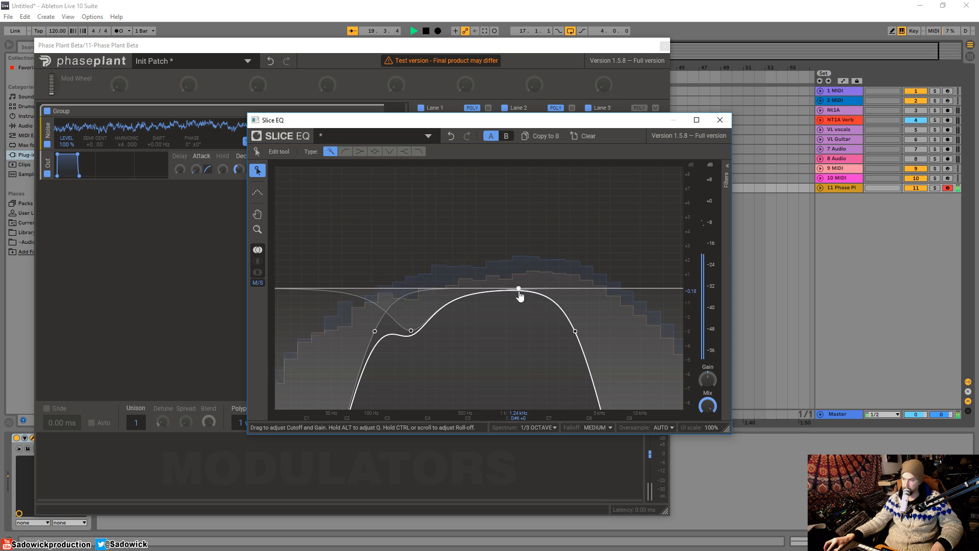
{"action": "left_click_drag", "start_coordinate": [520, 293], "coordinate": [412, 337]}
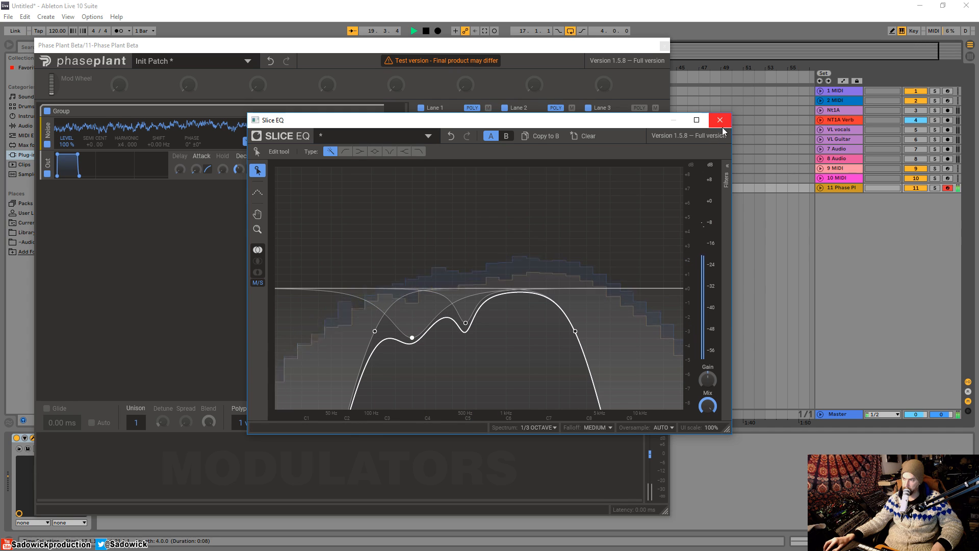
{"action": "left_click", "coordinate": [720, 120]}
Try different Lane 1 Filter cutoff settings, including about 4.86 kHz, auditioning the noise in playback.
{"action": "key", "text": "space"}
{"action": "left_click_drag", "start_coordinate": [430, 255], "coordinate": [430, 278]}
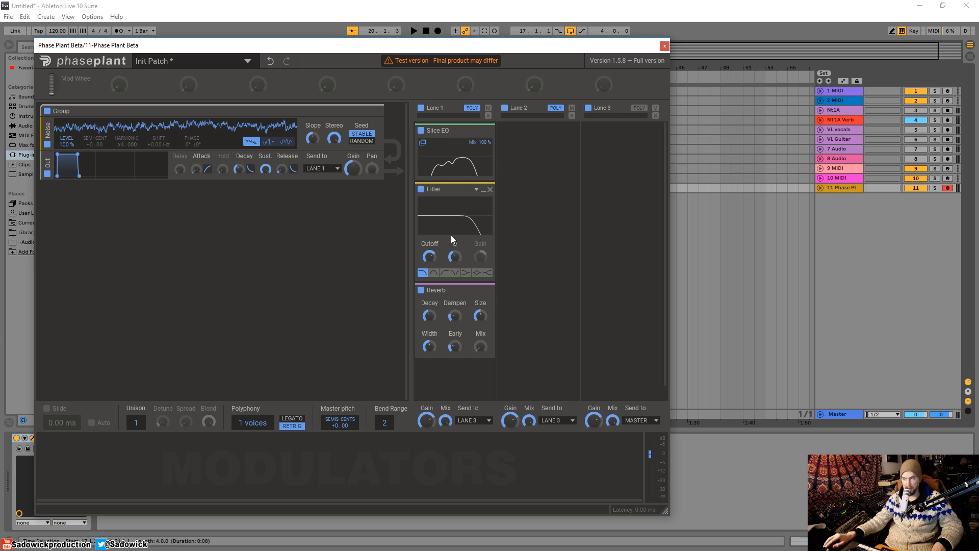
{"action": "left_click_drag", "start_coordinate": [424, 257], "coordinate": [425, 258]}
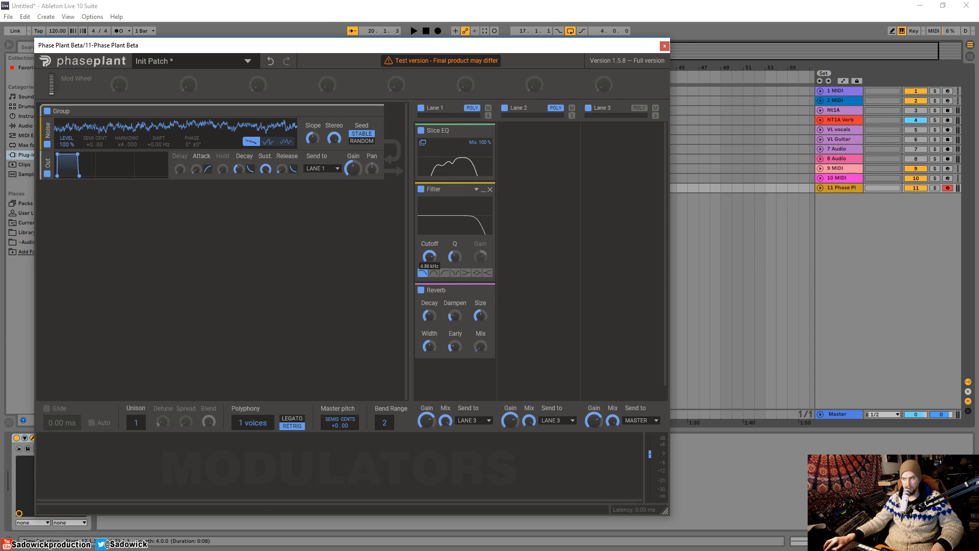
{"action": "key", "text": "space"}
{"action": "mouse_move", "coordinate": [429, 257]}
{"action": "left_mouse_down"}
{"action": "mouse_move", "coordinate": [429, 280]}
{"action": "mouse_move", "coordinate": [429, 222]}
{"action": "mouse_move", "coordinate": [429, 242]}
{"action": "left_mouse_up"}
{"action": "key", "text": "space"}
Raise the Lane 1 Reverb's mix partway and open the Filter's cutoff fully during playback.
{"action": "left_click_drag", "start_coordinate": [480, 346], "coordinate": [481, 321]}
{"action": "key", "text": "space"}
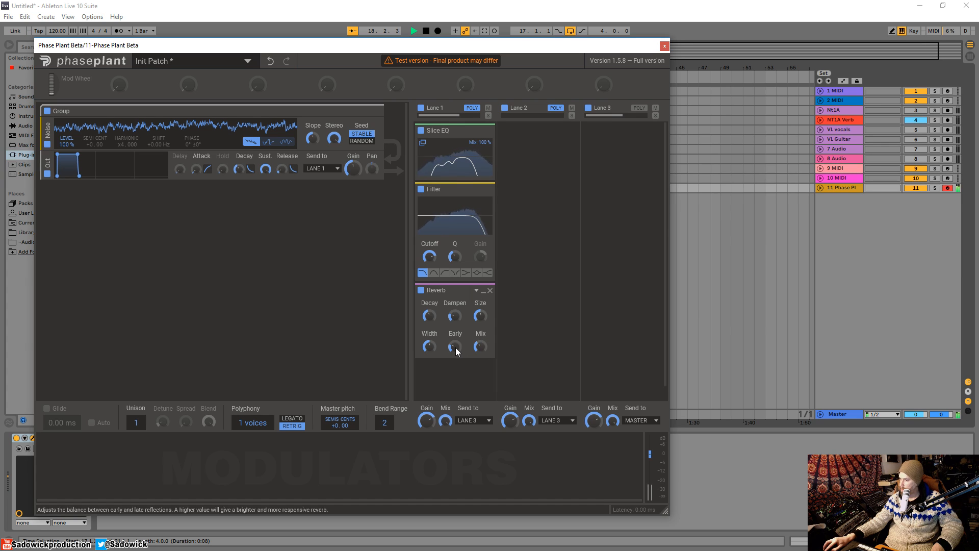
{"action": "left_click_drag", "start_coordinate": [429, 256], "coordinate": [429, 234]}
{"action": "key", "text": "space"}
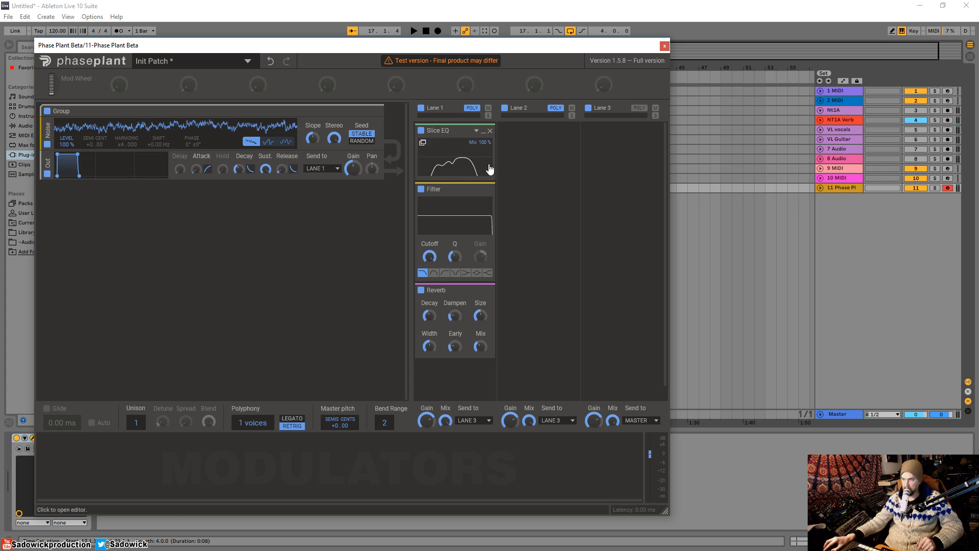
{"action": "left_click_drag", "start_coordinate": [484, 346], "coordinate": [484, 345]}
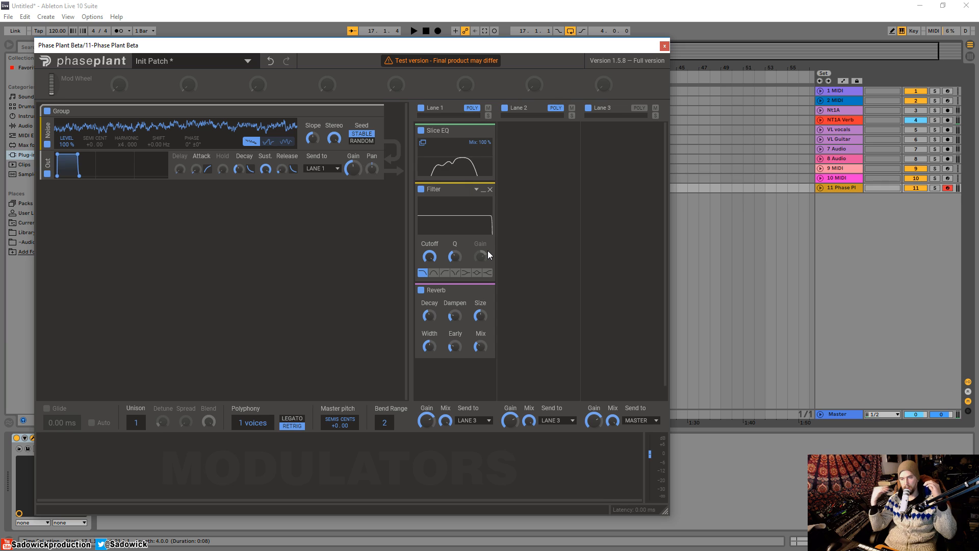
Add a second Output below the first one in the noise group and send it to Lane 2.
{"action": "left_click", "coordinate": [121, 197]}
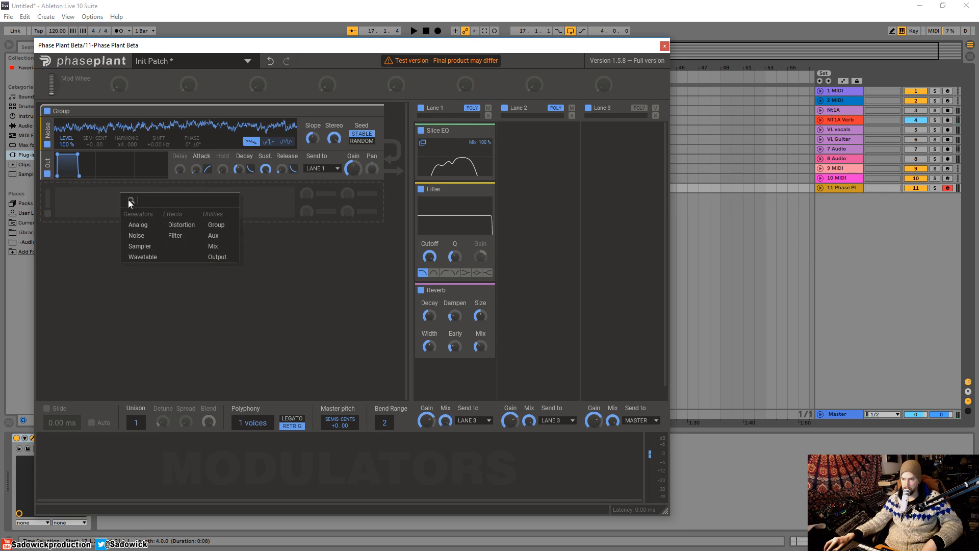
{"action": "left_click", "coordinate": [220, 257]}
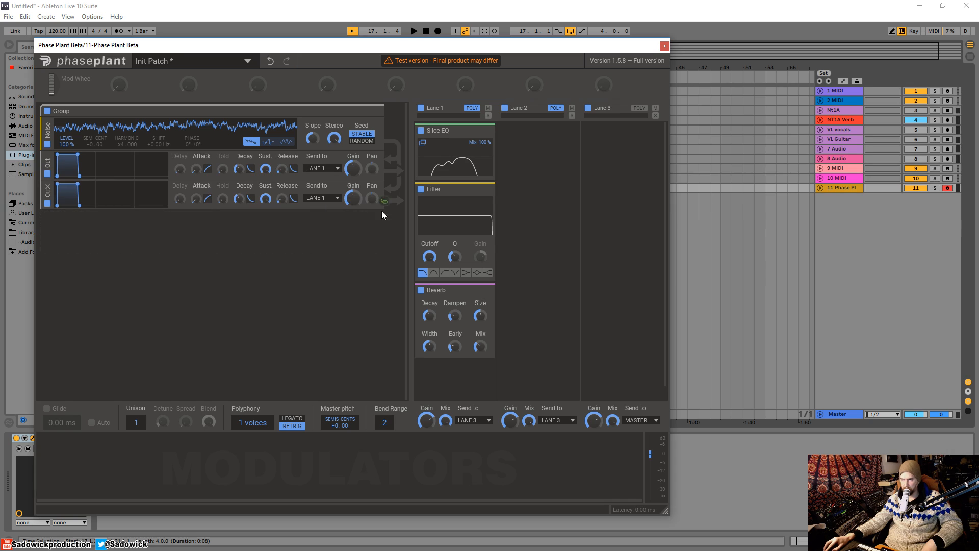
{"action": "left_click", "coordinate": [337, 199]}
{"action": "left_click", "coordinate": [323, 219]}
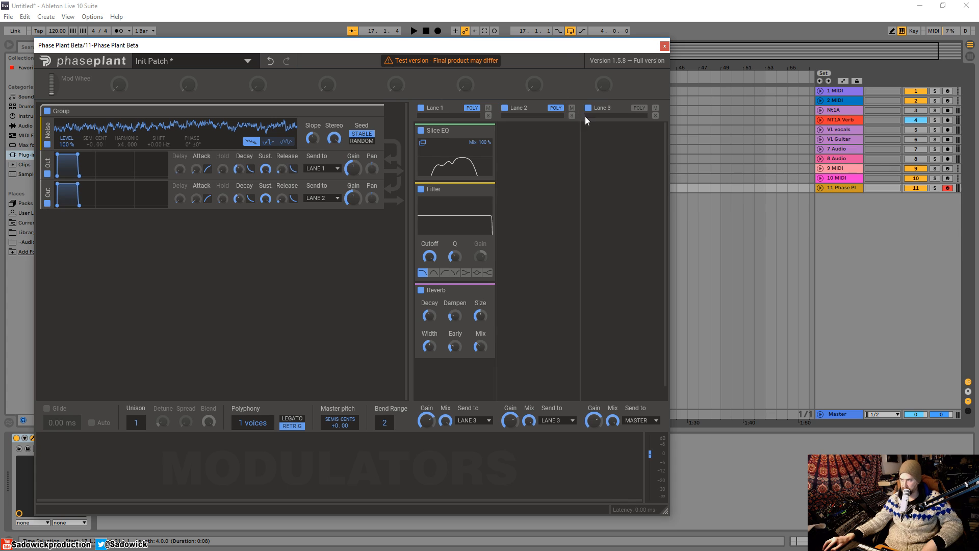
Add a Slice EQ to effects Lane 2 and solo that lane.
{"action": "left_click", "coordinate": [535, 139]}
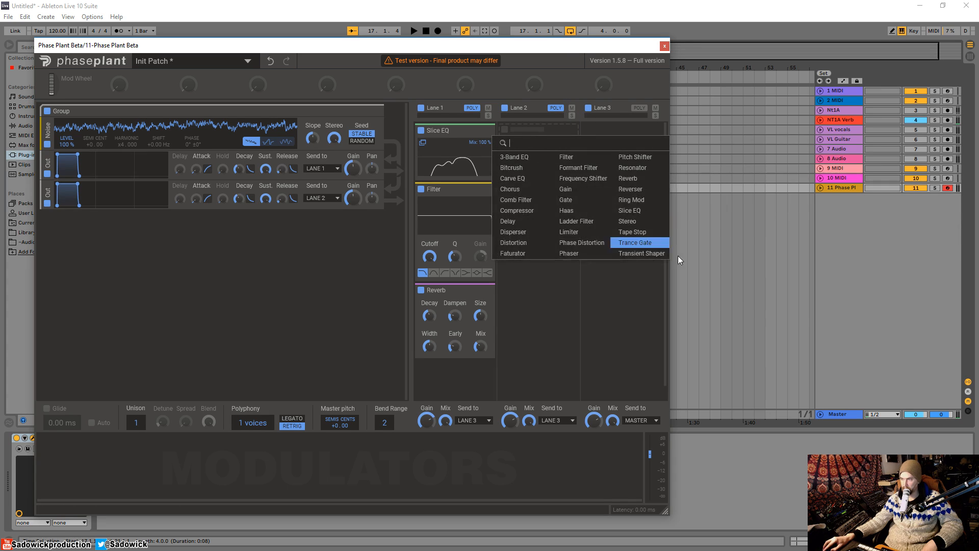
{"action": "left_click", "coordinate": [641, 216]}
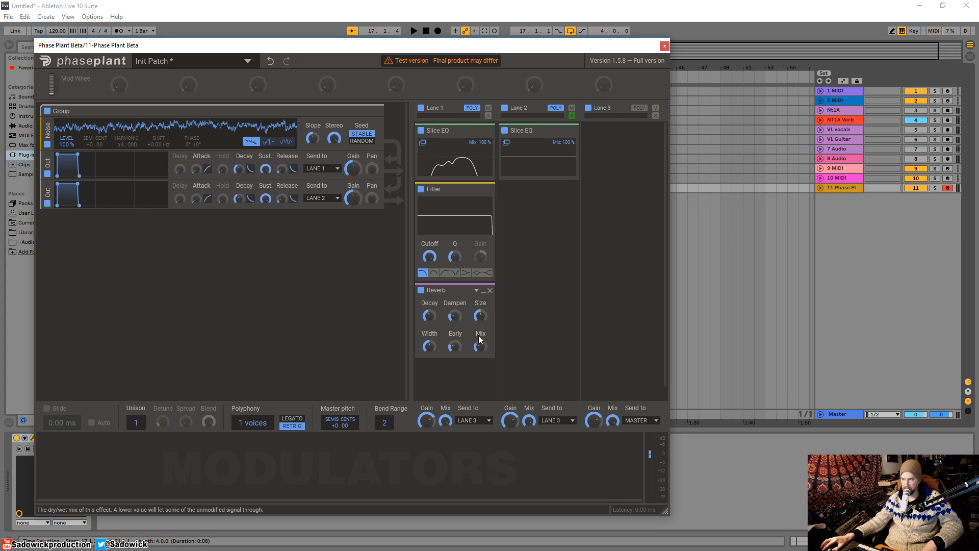
{"action": "left_click", "coordinate": [506, 143]}
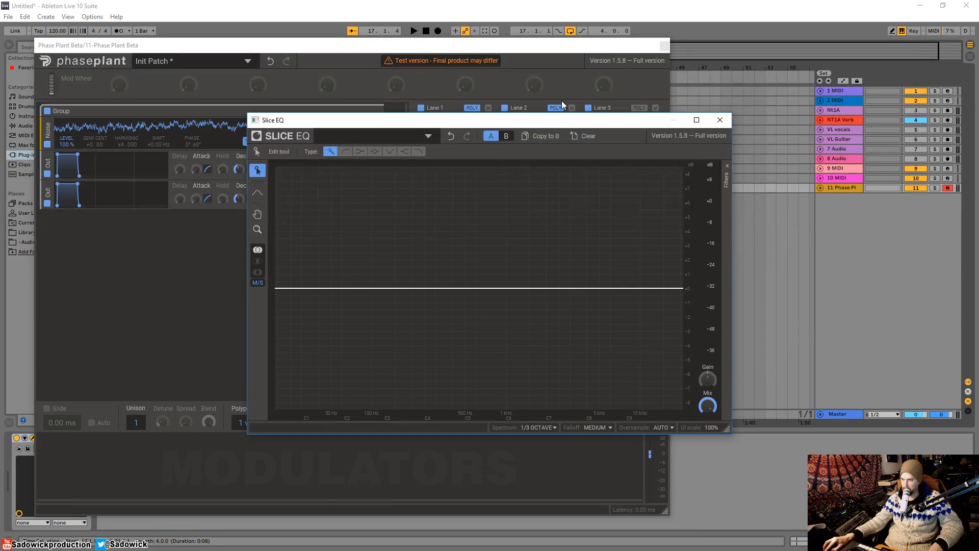
{"action": "left_click", "coordinate": [717, 120]}
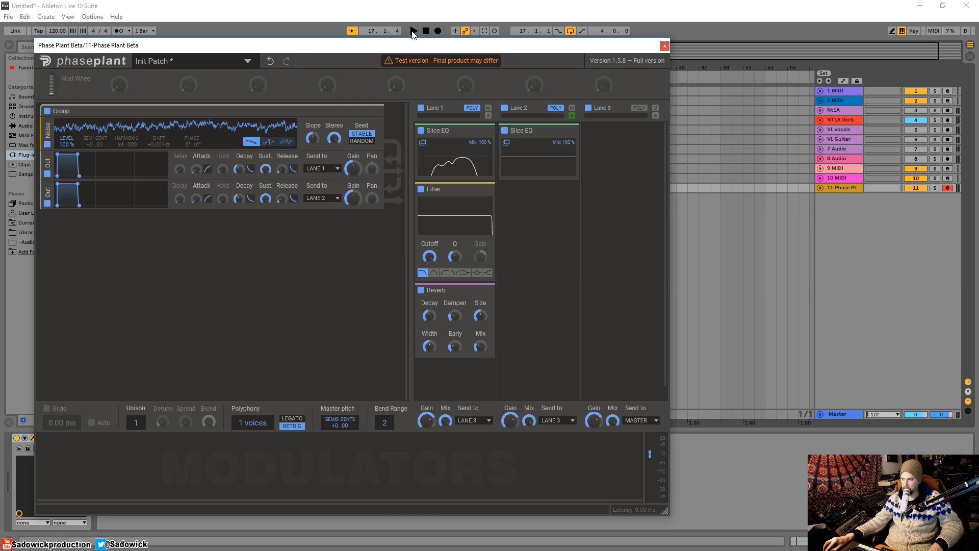
During playback, shape Lane 2's Slice EQ with a low cut between 500 Hz and 1 kHz and a high-shelf reduction around 5 kHz.
{"action": "left_click", "coordinate": [413, 31]}
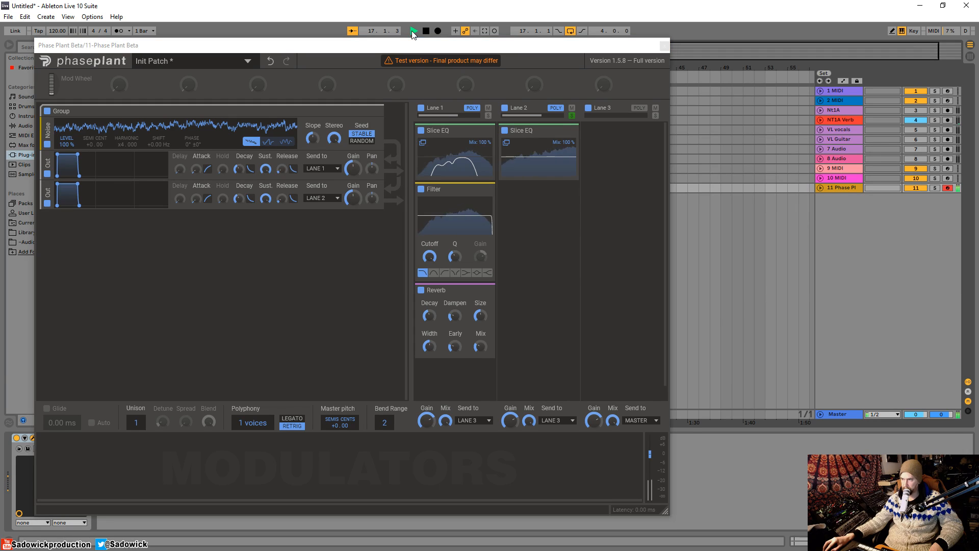
{"action": "left_click", "coordinate": [506, 143]}
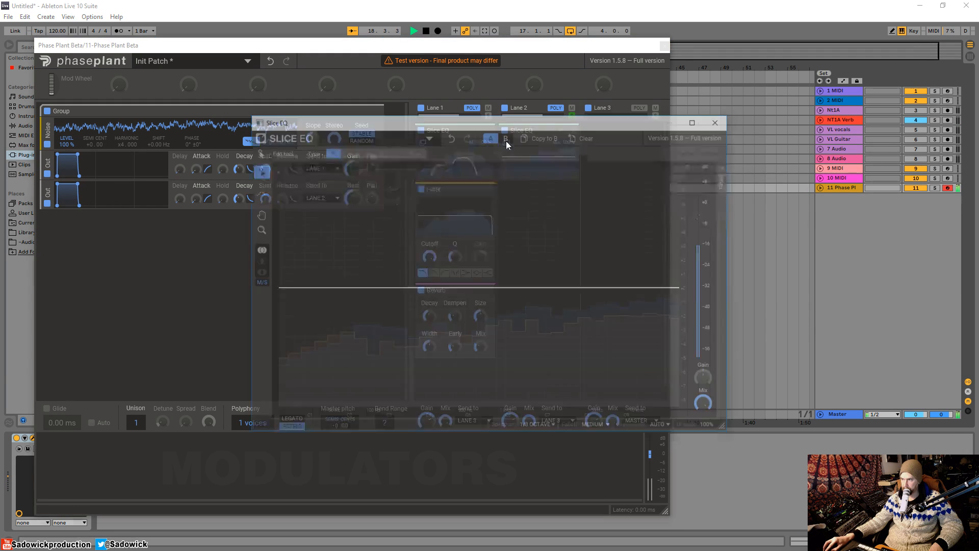
{"action": "double_click", "coordinate": [293, 286]}
{"action": "left_click_drag", "start_coordinate": [292, 286], "coordinate": [489, 305]}
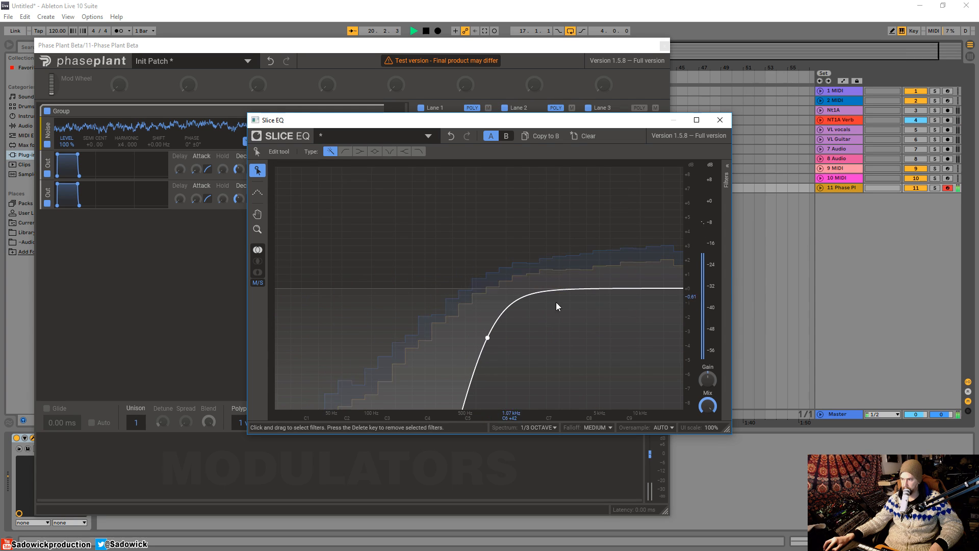
{"action": "double_click", "coordinate": [634, 294]}
{"action": "left_click_drag", "start_coordinate": [634, 293], "coordinate": [605, 356]}
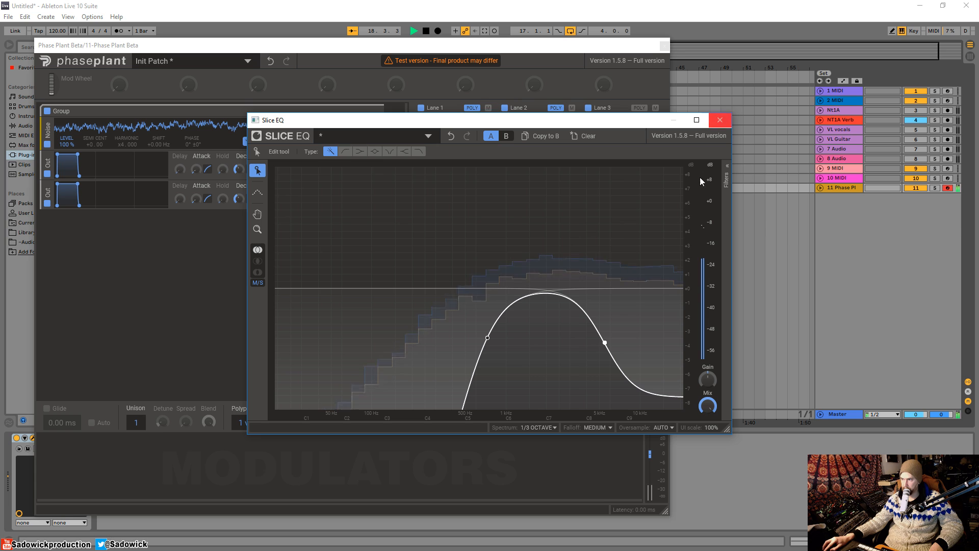
{"action": "left_click", "coordinate": [720, 120]}
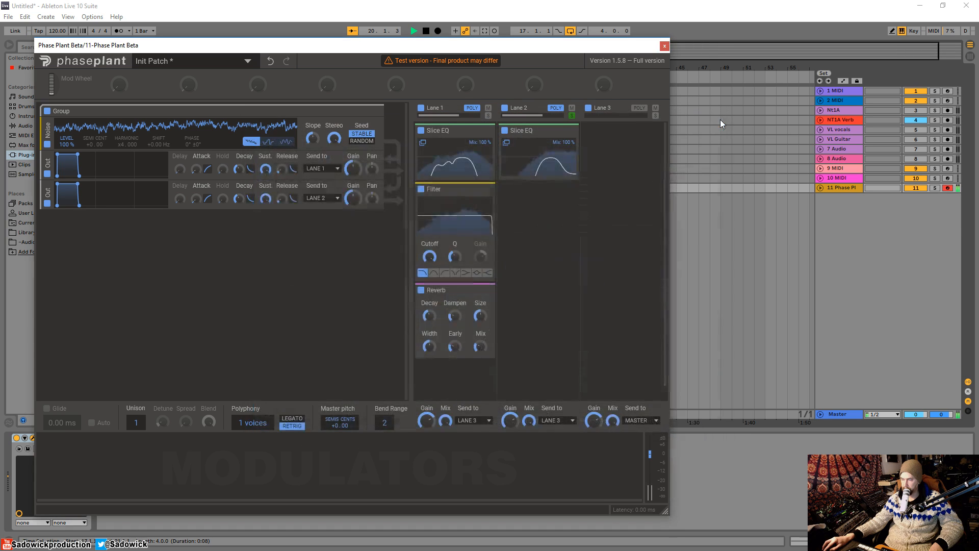
Stop playback and bypass the Reverb in effects Lane 1.
{"action": "left_click", "coordinate": [573, 121]}
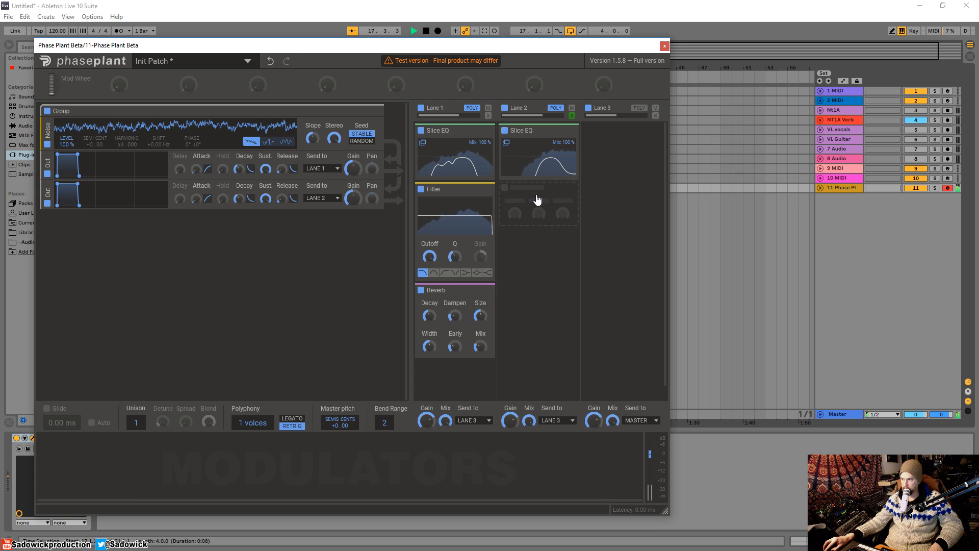
{"action": "key", "text": "space"}
{"action": "mouse_move", "coordinate": [464, 232]}
{"action": "left_mouse_down"}
{"action": "mouse_move", "coordinate": [530, 215]}
{"action": "mouse_move", "coordinate": [459, 229]}
{"action": "left_mouse_up"}
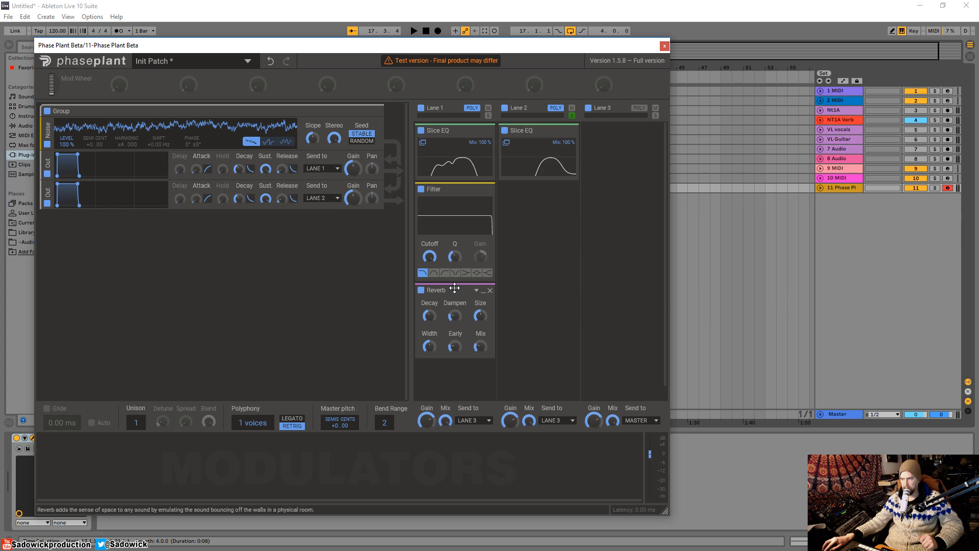
{"action": "left_click", "coordinate": [420, 290]}
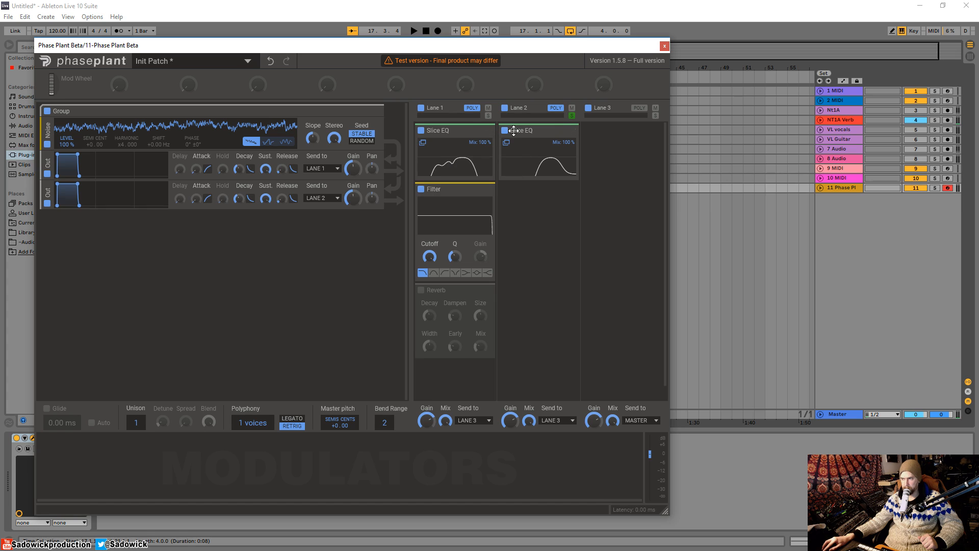
Add a Stereo effect below Lane 2's Slice EQ and pan it partly to the left while listening to playback.
{"action": "left_click_drag", "start_coordinate": [479, 203], "coordinate": [533, 192]}
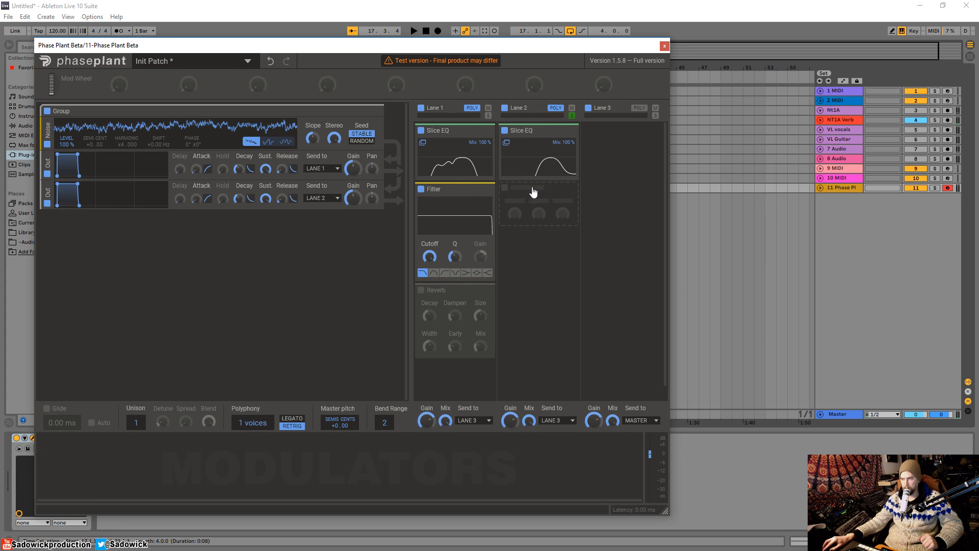
{"action": "left_click", "coordinate": [529, 203]}
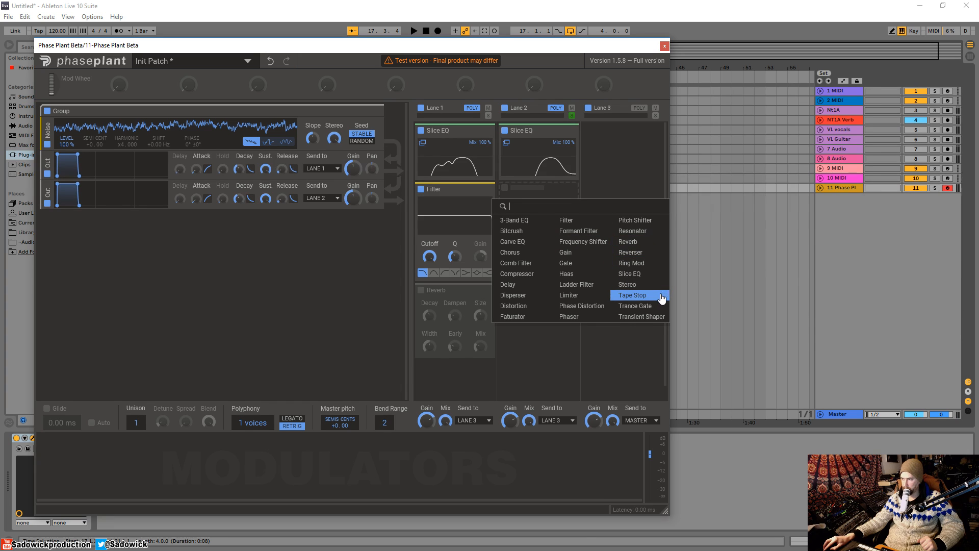
{"action": "left_click", "coordinate": [634, 284]}
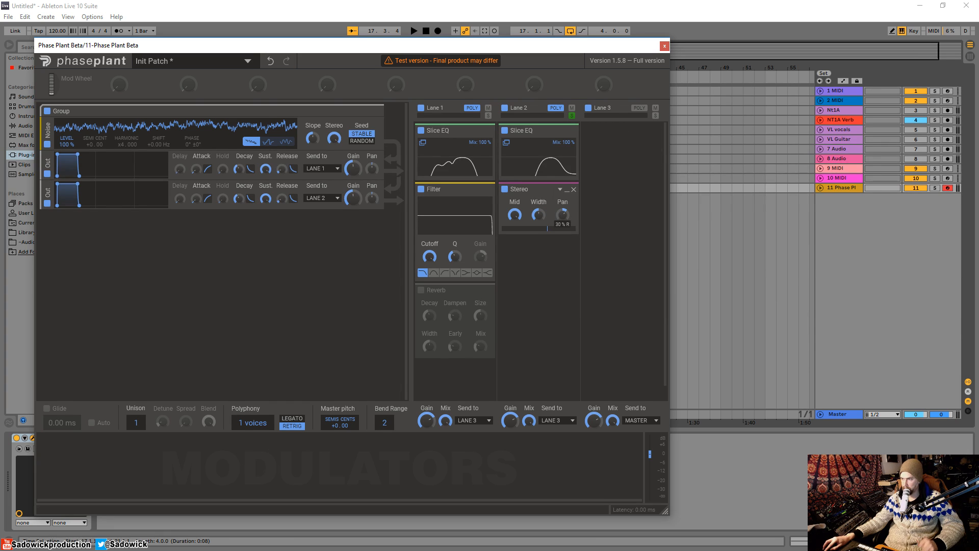
{"action": "key", "text": "space"}
{"action": "left_click_drag", "start_coordinate": [563, 214], "coordinate": [556, 235]}
{"action": "key", "text": "space"}
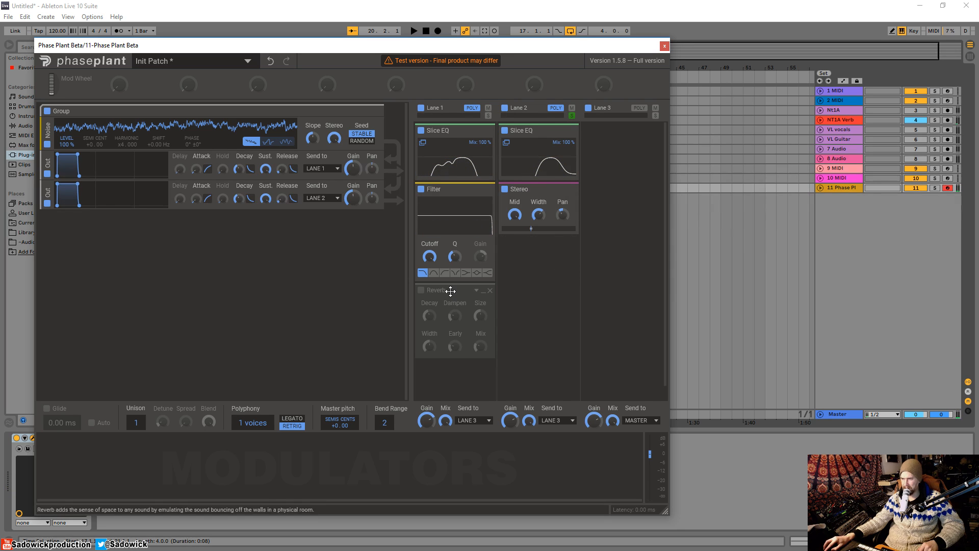
Lower the Lane 1 Filter's cutoff to about 3.21 kHz during playback, then stop the transport.
{"action": "key", "text": "space"}
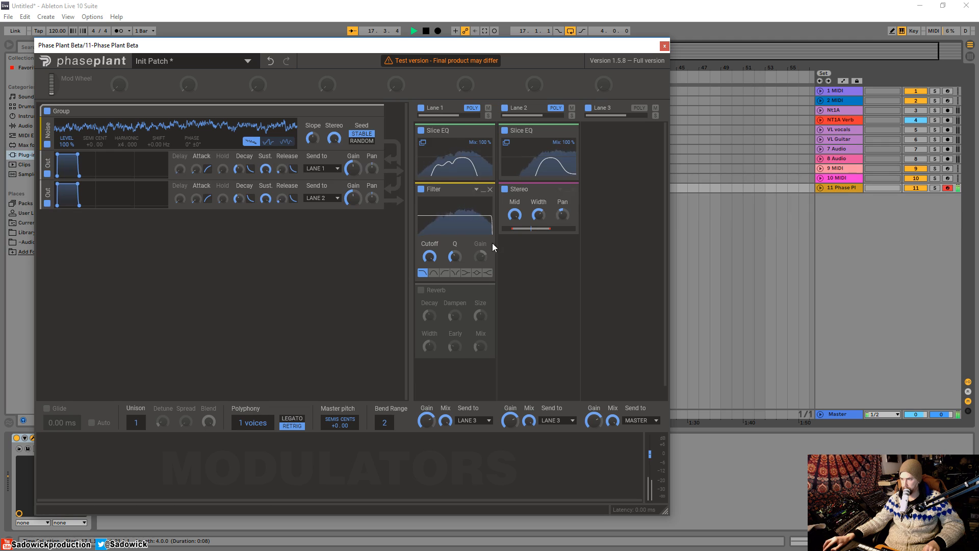
{"action": "mouse_move", "coordinate": [430, 256]}
{"action": "left_mouse_down"}
{"action": "mouse_move", "coordinate": [431, 293]}
{"action": "mouse_move", "coordinate": [431, 271]}
{"action": "left_mouse_up"}
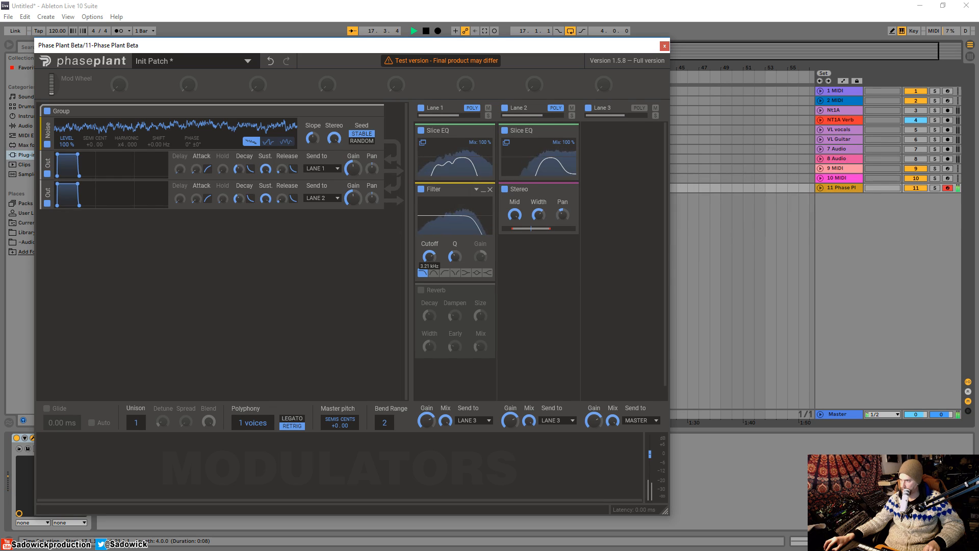
{"action": "key", "text": "space"}
Add a Haas effect below Stereo in Lane 2, set its channel to Left, and raise its delay during playback.
{"action": "left_click", "coordinate": [518, 245]}
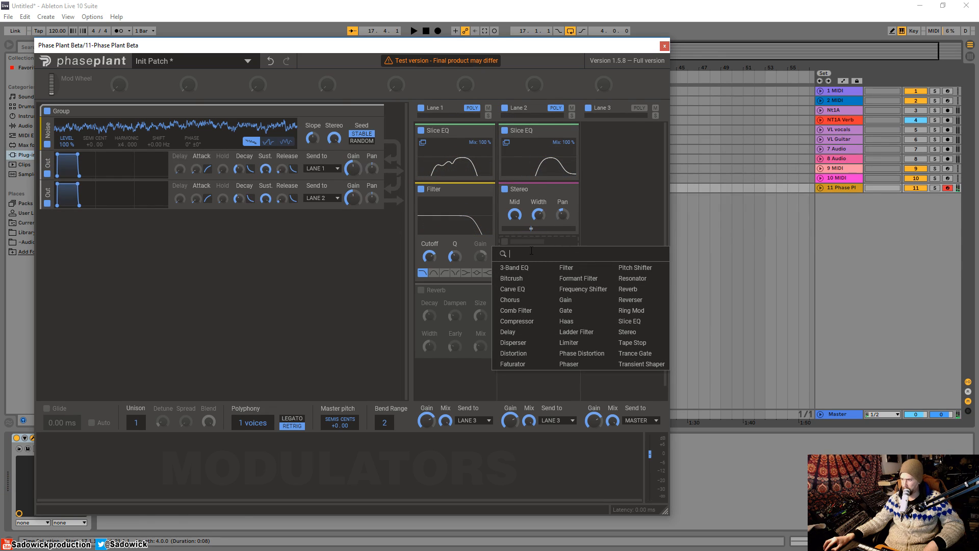
{"action": "left_click", "coordinate": [586, 322]}
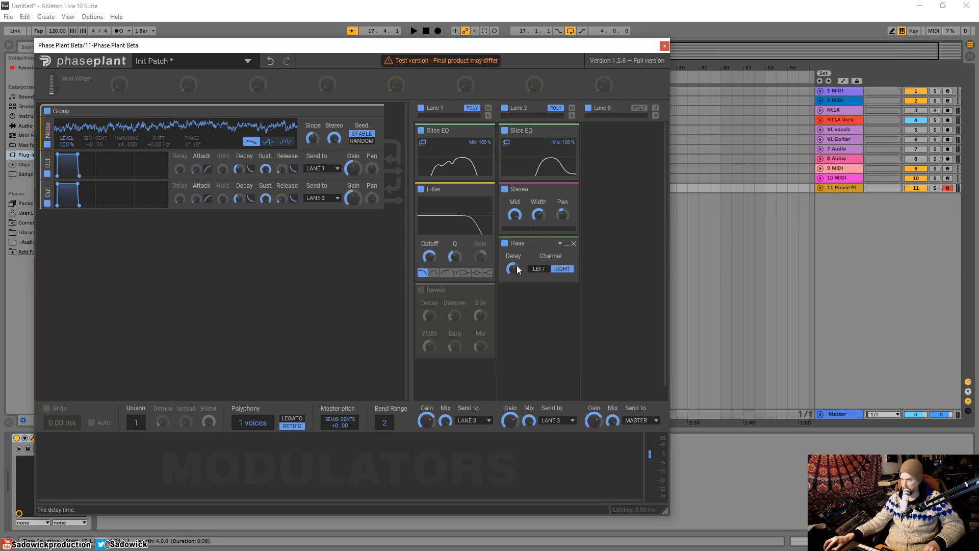
{"action": "left_click", "coordinate": [539, 270]}
{"action": "key", "text": "space"}
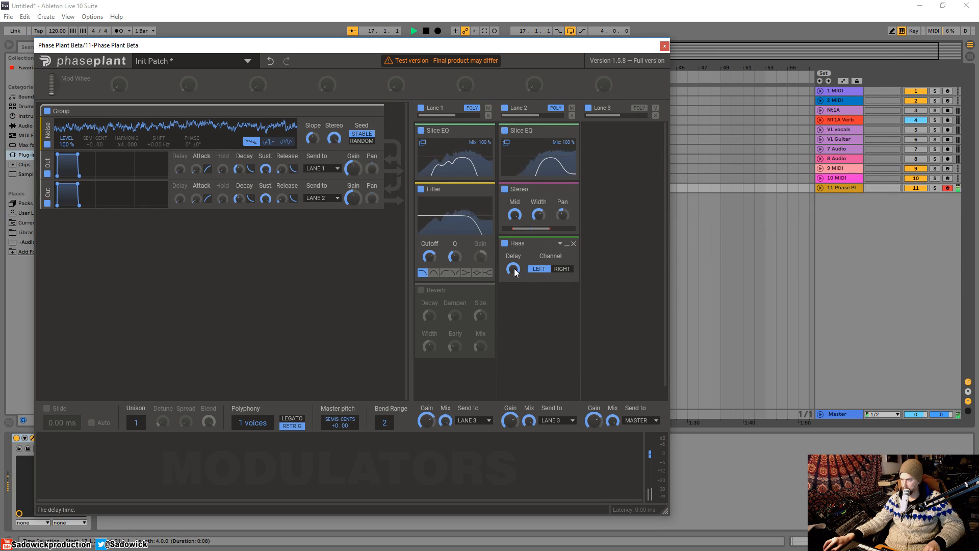
{"action": "left_click_drag", "start_coordinate": [514, 269], "coordinate": [514, 260]}
Compare Lane 2 with its Stereo effect off and back on, and balance the output gains of Lanes 1 and 2.
{"action": "left_click", "coordinate": [505, 190]}
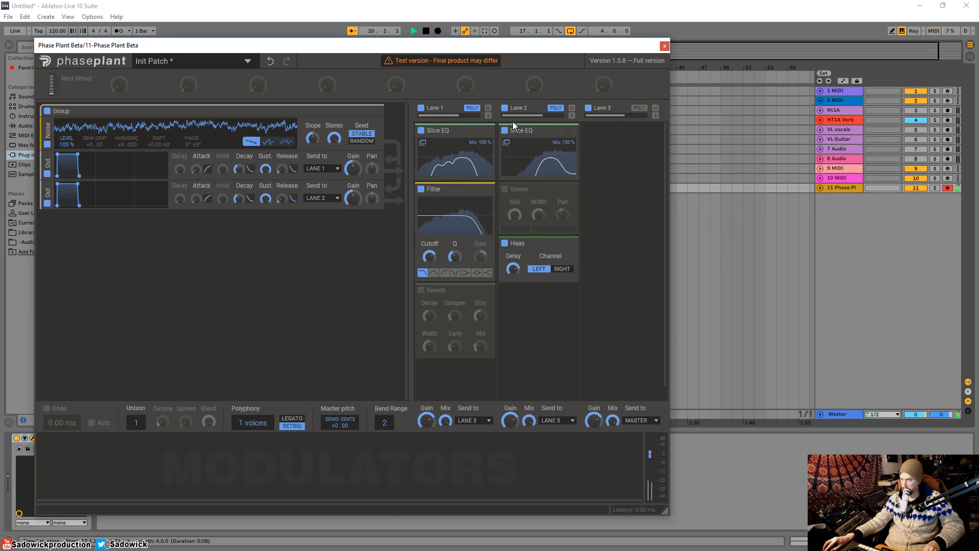
{"action": "left_click", "coordinate": [504, 189]}
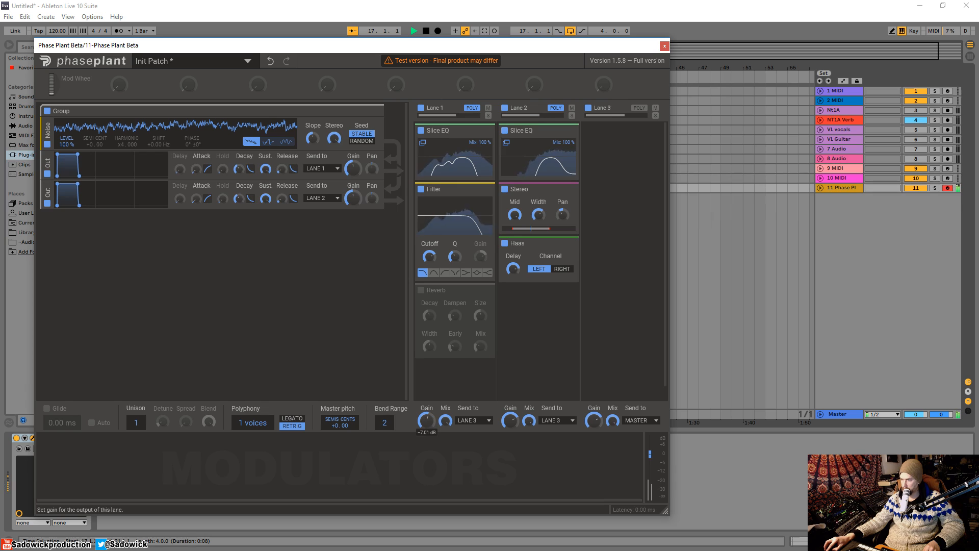
{"action": "left_click_drag", "start_coordinate": [509, 421], "coordinate": [510, 444]}
Re-enable the Reverb in Lane 1, add another Reverb below Haas in Lane 2, and start playback.
{"action": "left_click", "coordinate": [422, 291]}
{"action": "left_click", "coordinate": [545, 296]}
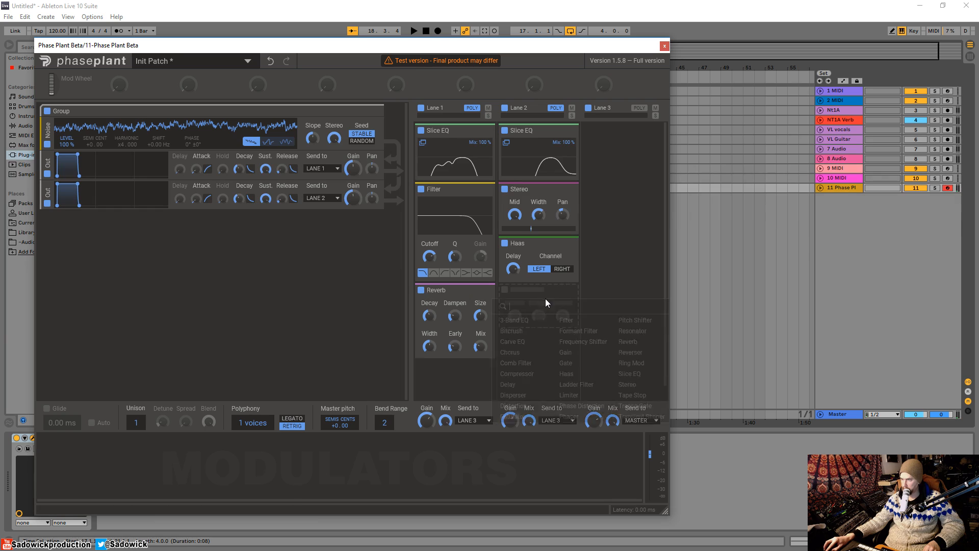
{"action": "left_click", "coordinate": [635, 342]}
{"action": "key", "text": "space"}
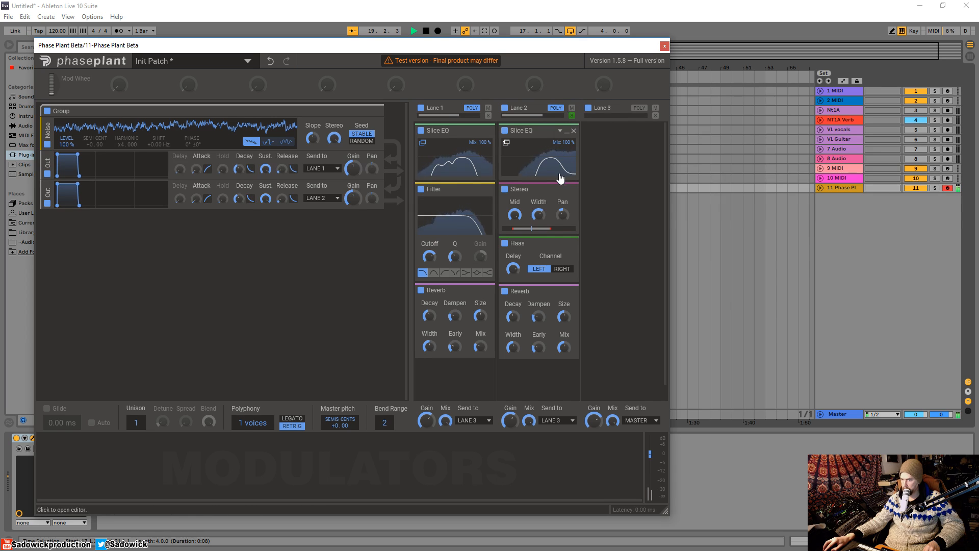
Lower the low-cut and high-cut frequencies of Lane 2's Slice EQ to about 600 Hz and 4 kHz, and close its editor.
{"action": "left_click", "coordinate": [507, 145]}
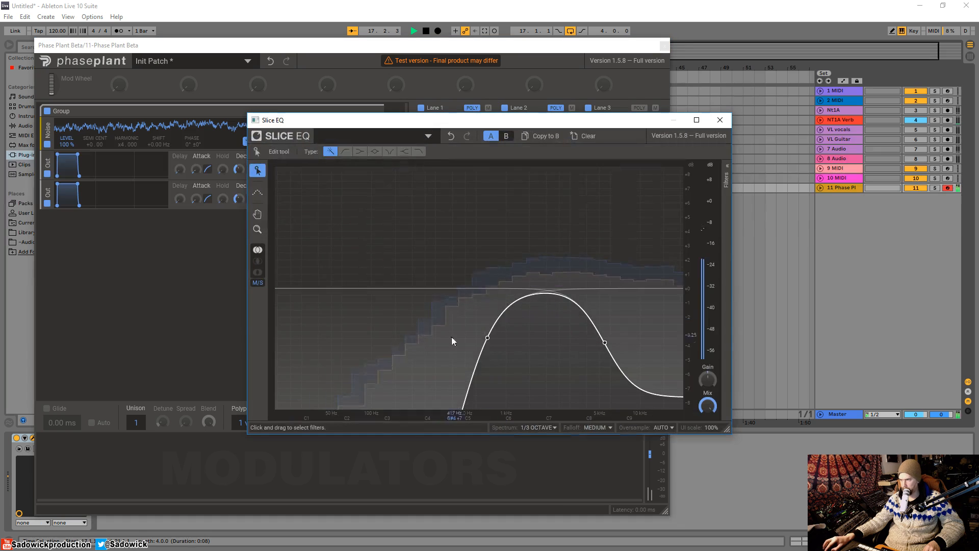
{"action": "left_click_drag", "start_coordinate": [496, 341], "coordinate": [479, 331]}
{"action": "left_click_drag", "start_coordinate": [605, 342], "coordinate": [591, 426]}
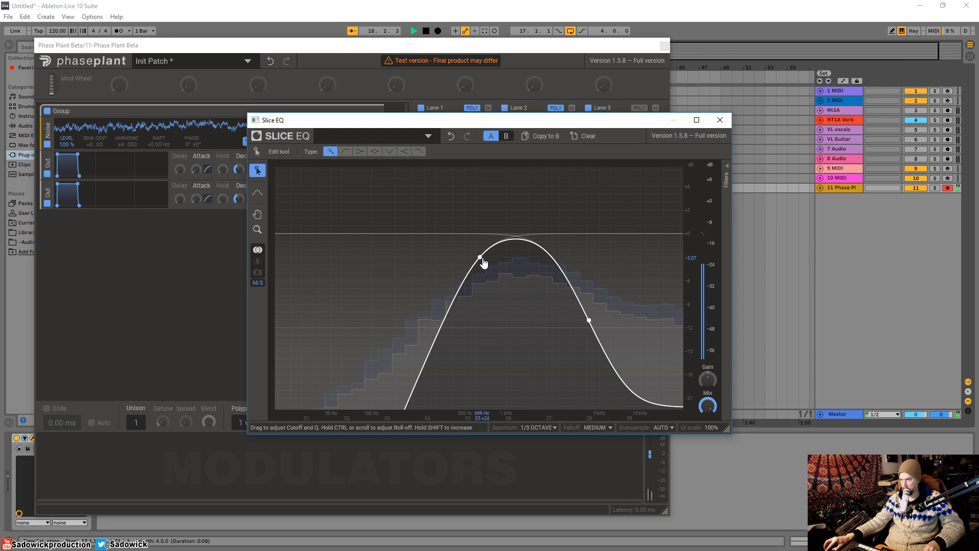
{"action": "left_click_drag", "start_coordinate": [481, 263], "coordinate": [476, 262]}
{"action": "left_click", "coordinate": [720, 120]}
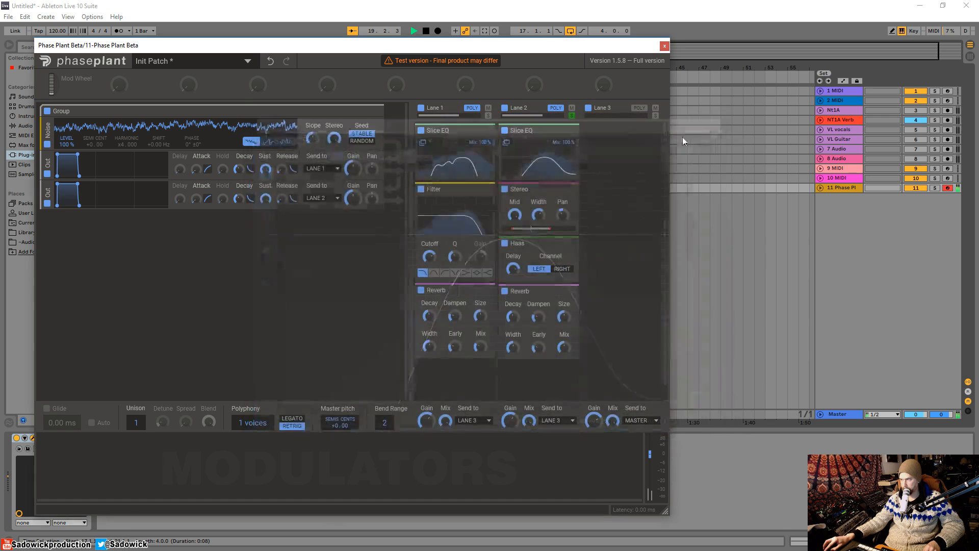
Add a Carve EQ to Lane 2, move it between Slice EQ and Stereo, and open its editor.
{"action": "left_click", "coordinate": [529, 383]}
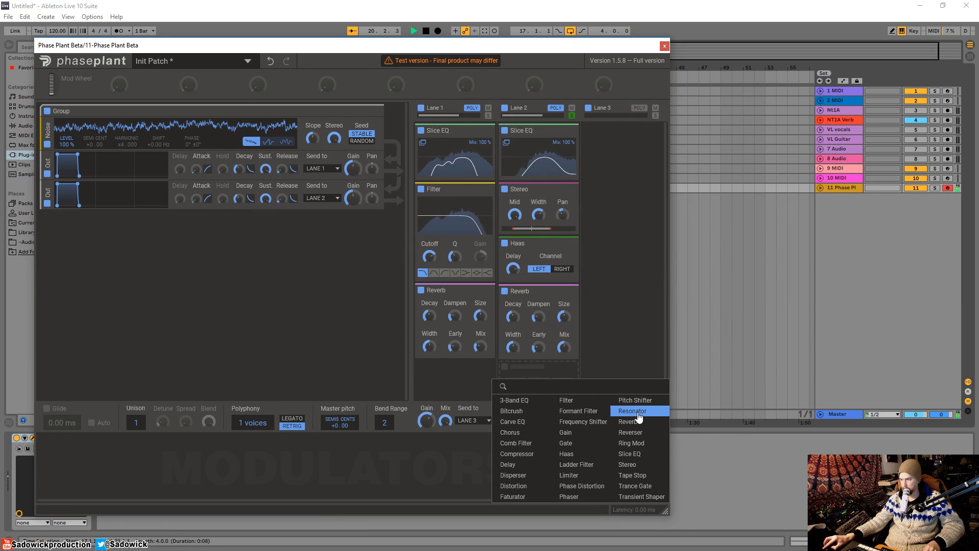
{"action": "left_click", "coordinate": [532, 425]}
{"action": "left_click_drag", "start_coordinate": [542, 371], "coordinate": [571, 189]}
{"action": "left_click", "coordinate": [507, 205]}
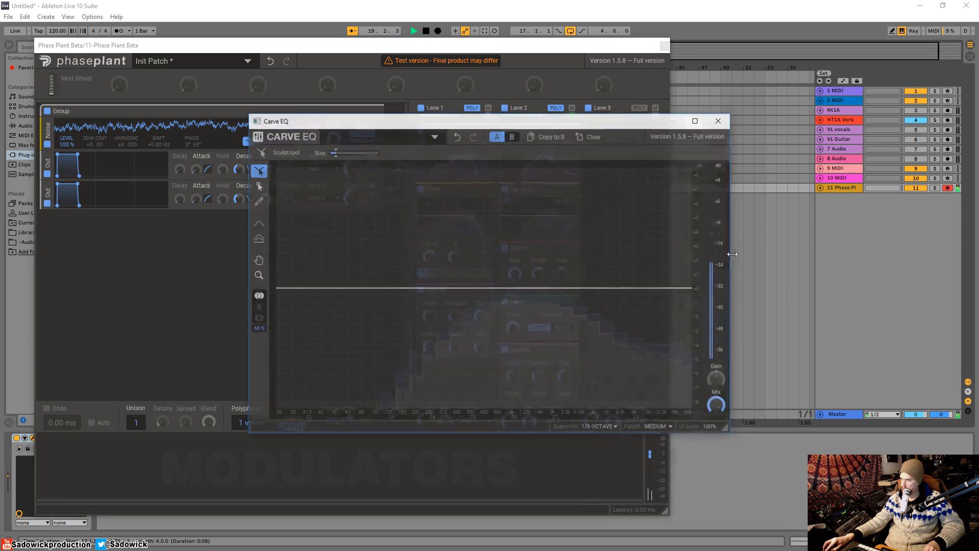
Sculpt deep dips into the Carve EQ curve near 16 kHz, 570 Hz and 240 Hz.
{"action": "mouse_move", "coordinate": [630, 288]}
{"action": "left_mouse_down"}
{"action": "mouse_move", "coordinate": [667, 347]}
{"action": "mouse_move", "coordinate": [704, 365]}
{"action": "mouse_move", "coordinate": [680, 366]}
{"action": "mouse_move", "coordinate": [653, 397]}
{"action": "mouse_move", "coordinate": [663, 403]}
{"action": "mouse_move", "coordinate": [614, 422]}
{"action": "mouse_move", "coordinate": [541, 421]}
{"action": "mouse_move", "coordinate": [539, 402]}
{"action": "mouse_move", "coordinate": [592, 378]}
{"action": "mouse_move", "coordinate": [601, 387]}
{"action": "mouse_move", "coordinate": [493, 354]}
{"action": "mouse_move", "coordinate": [478, 367]}
{"action": "left_mouse_up"}
{"action": "scroll", "coordinate": [682, 363], "scroll_direction": "up", "scroll_amount": 3}
{"action": "scroll", "coordinate": [682, 364], "scroll_direction": "down", "scroll_amount": 3}
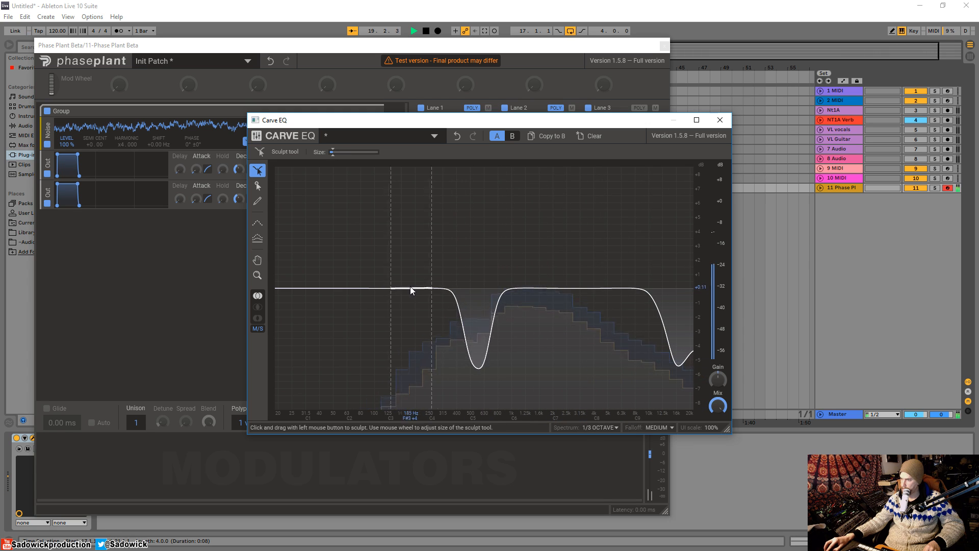
{"action": "mouse_move", "coordinate": [406, 287]}
{"action": "left_mouse_down"}
{"action": "mouse_move", "coordinate": [424, 375]}
{"action": "mouse_move", "coordinate": [449, 375]}
{"action": "left_mouse_up"}
{"action": "scroll", "coordinate": [423, 368], "scroll_direction": "up", "scroll_amount": 4}
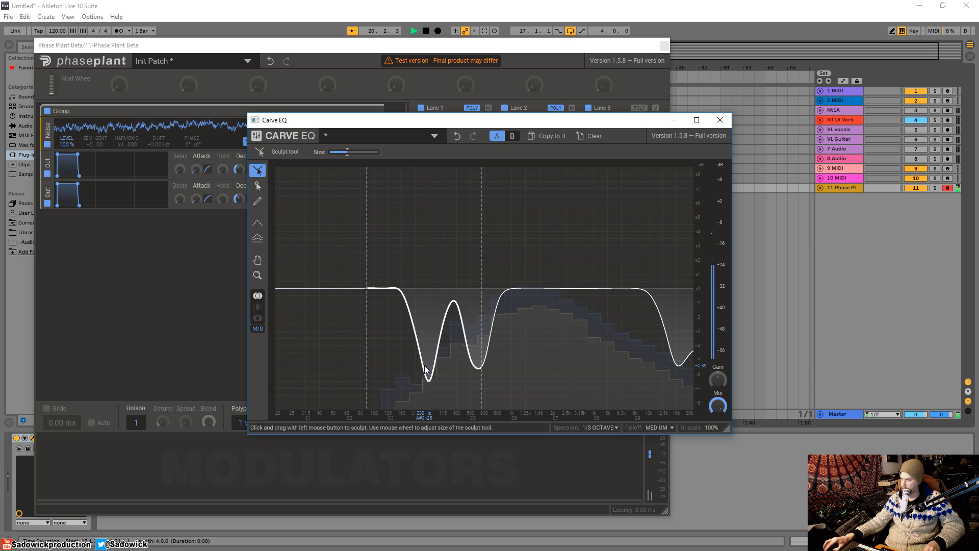
{"action": "scroll", "coordinate": [426, 373], "scroll_direction": "down", "scroll_amount": 4}
{"action": "mouse_move", "coordinate": [428, 375]}
{"action": "left_mouse_down"}
{"action": "mouse_move", "coordinate": [439, 373]}
{"action": "mouse_move", "coordinate": [428, 382]}
{"action": "mouse_move", "coordinate": [452, 418]}
{"action": "left_mouse_up"}
Enlarge the sculpt tool and pull the Carve EQ curve down across the low end and around 500 Hz.
{"action": "scroll", "coordinate": [436, 373], "scroll_direction": "up", "scroll_amount": 2}
{"action": "scroll", "coordinate": [431, 380], "scroll_direction": "up", "scroll_amount": 3}
{"action": "scroll", "coordinate": [427, 384], "scroll_direction": "up", "scroll_amount": 3}
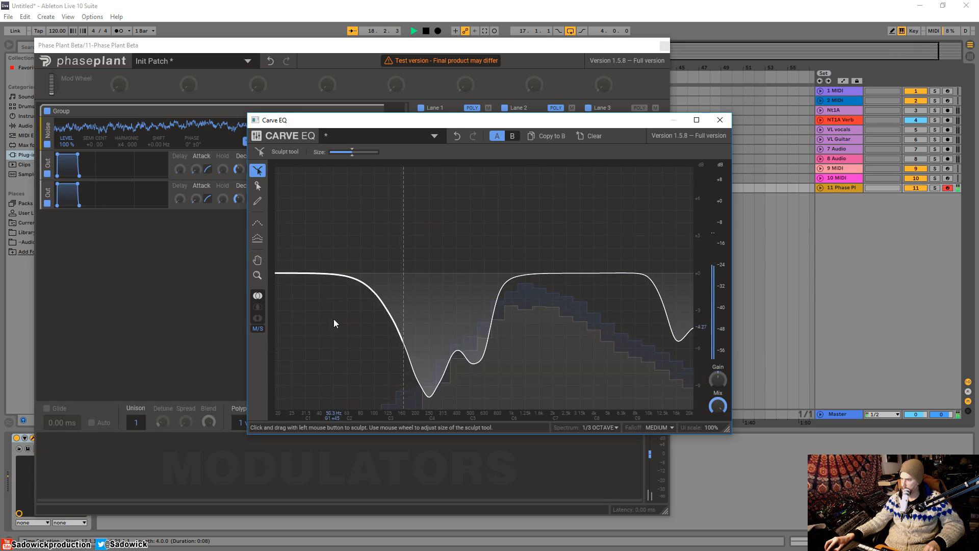
{"action": "left_click_drag", "start_coordinate": [346, 296], "coordinate": [344, 335]}
{"action": "mouse_move", "coordinate": [457, 309]}
{"action": "left_mouse_down"}
{"action": "mouse_move", "coordinate": [475, 348]}
{"action": "mouse_move", "coordinate": [469, 342]}
{"action": "left_mouse_up"}
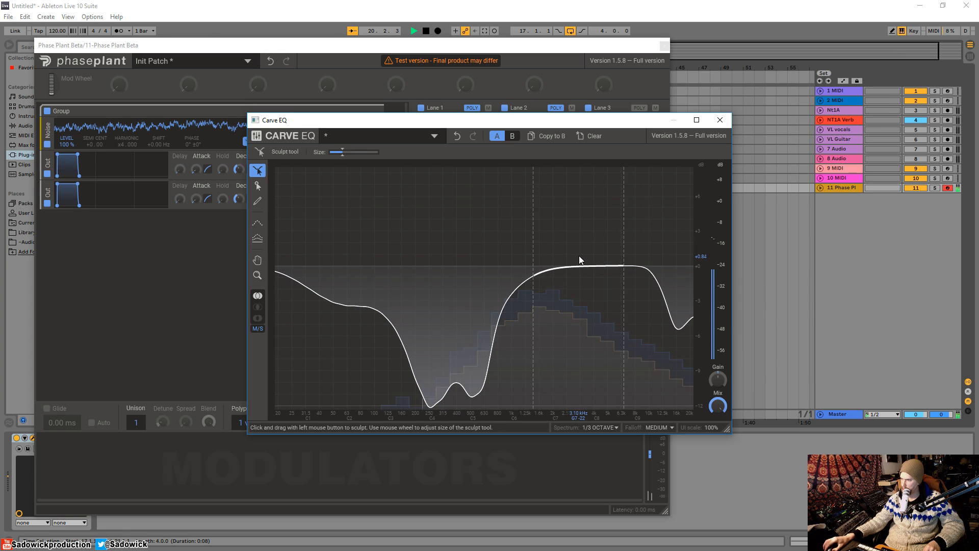
Shrink the sculpt tool, carve small dips near 2 kHz and 5 kHz, and close the Carve EQ editor.
{"action": "scroll", "coordinate": [580, 255], "scroll_direction": "down", "scroll_amount": 4}
{"action": "mouse_move", "coordinate": [580, 255]}
{"action": "left_mouse_down"}
{"action": "mouse_move", "coordinate": [581, 321]}
{"action": "mouse_move", "coordinate": [581, 212]}
{"action": "mouse_move", "coordinate": [577, 304]}
{"action": "mouse_move", "coordinate": [563, 309]}
{"action": "mouse_move", "coordinate": [647, 325]}
{"action": "mouse_move", "coordinate": [558, 323]}
{"action": "mouse_move", "coordinate": [549, 333]}
{"action": "mouse_move", "coordinate": [548, 268]}
{"action": "mouse_move", "coordinate": [548, 278]}
{"action": "left_mouse_up"}
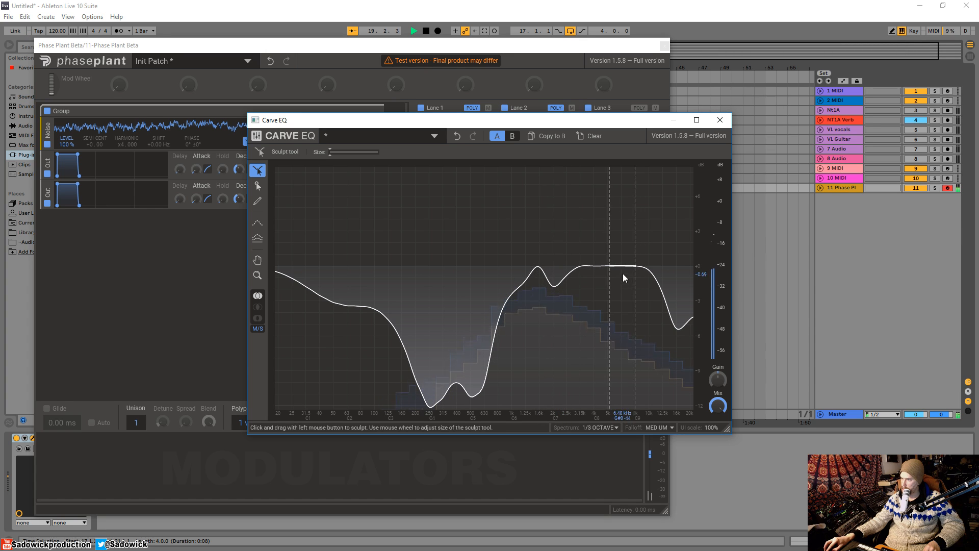
{"action": "left_click_drag", "start_coordinate": [614, 274], "coordinate": [611, 281]}
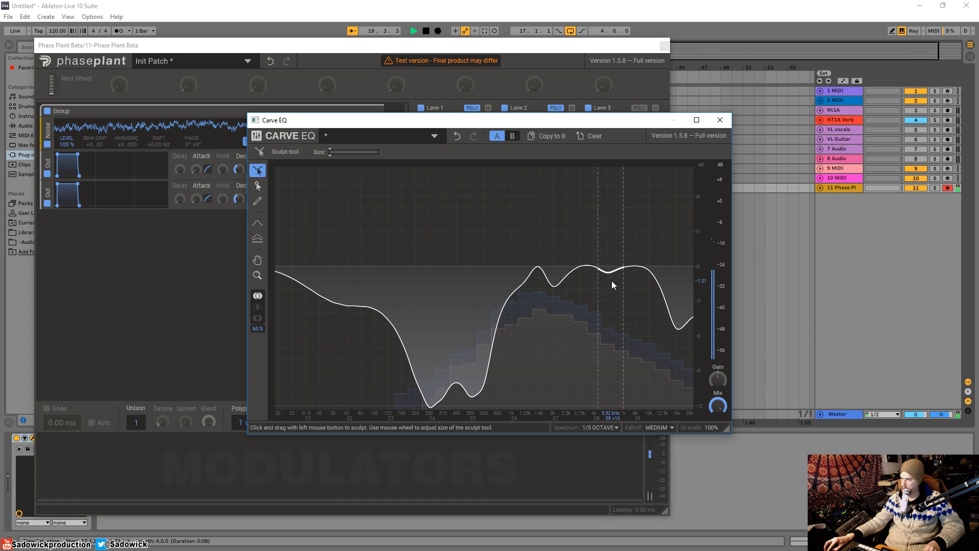
{"action": "left_click", "coordinate": [721, 121]}
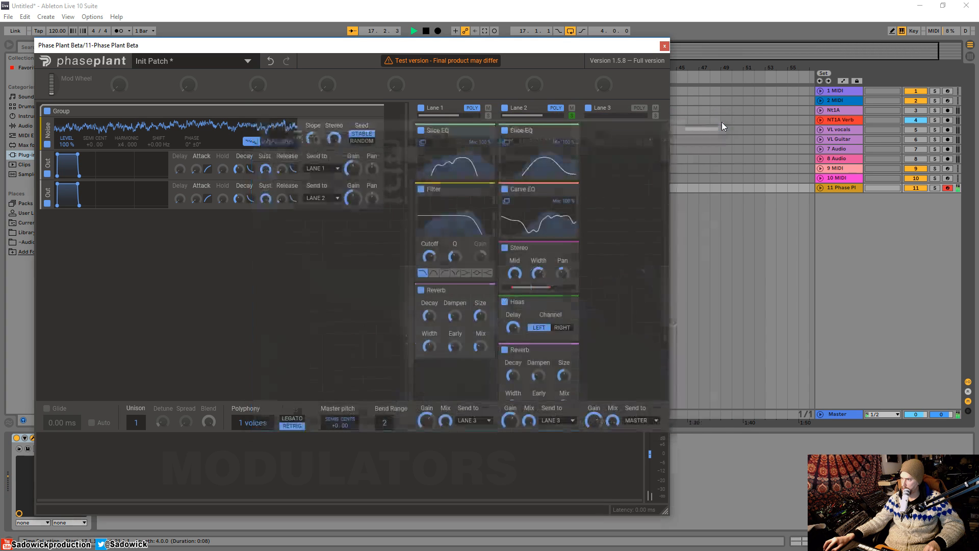
Raise the Lane 2 Reverb's dampening to about 48.8 dB/s and set its mix to about halfway.
{"action": "scroll", "coordinate": [558, 322], "scroll_direction": "down", "scroll_amount": 3}
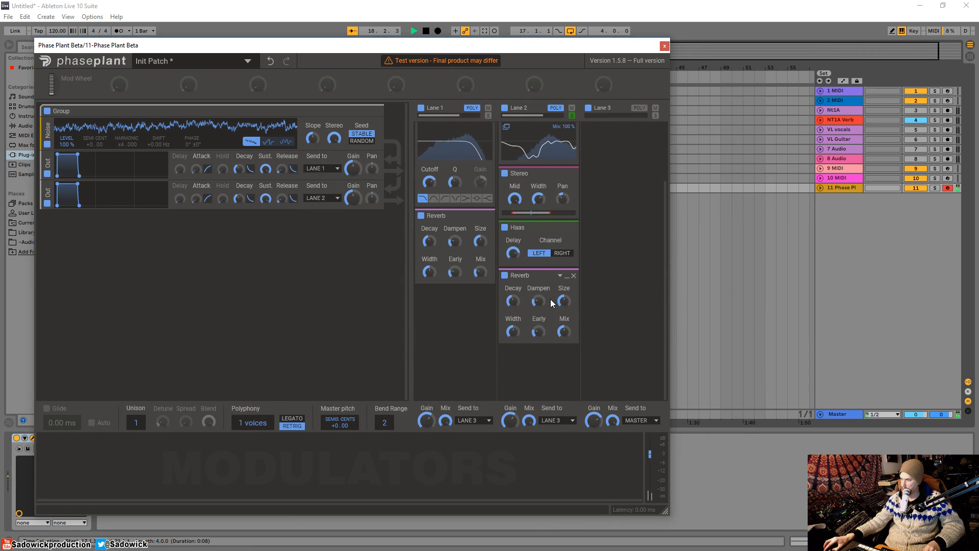
{"action": "left_click_drag", "start_coordinate": [563, 331], "coordinate": [564, 387]}
{"action": "left_click_drag", "start_coordinate": [564, 331], "coordinate": [534, 284]}
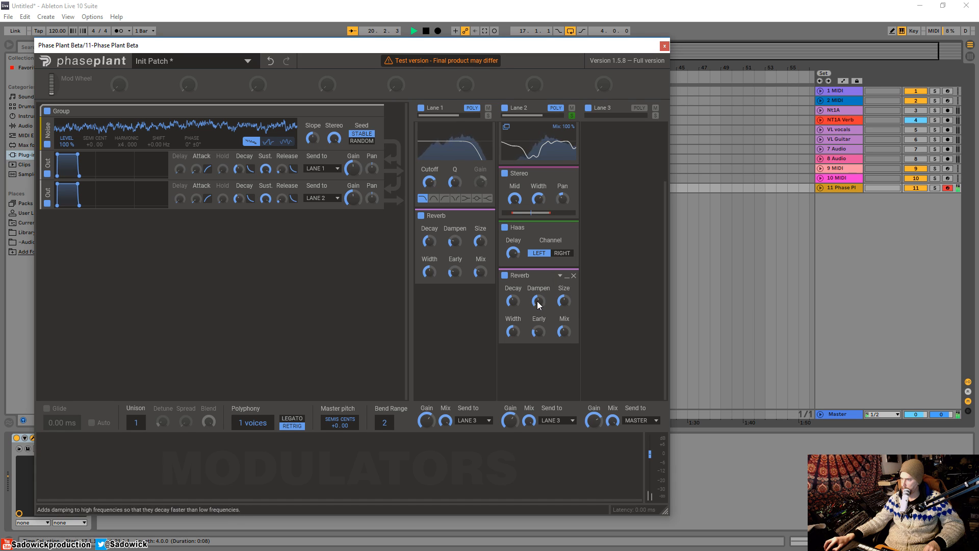
{"action": "left_click_drag", "start_coordinate": [563, 332], "coordinate": [539, 300]}
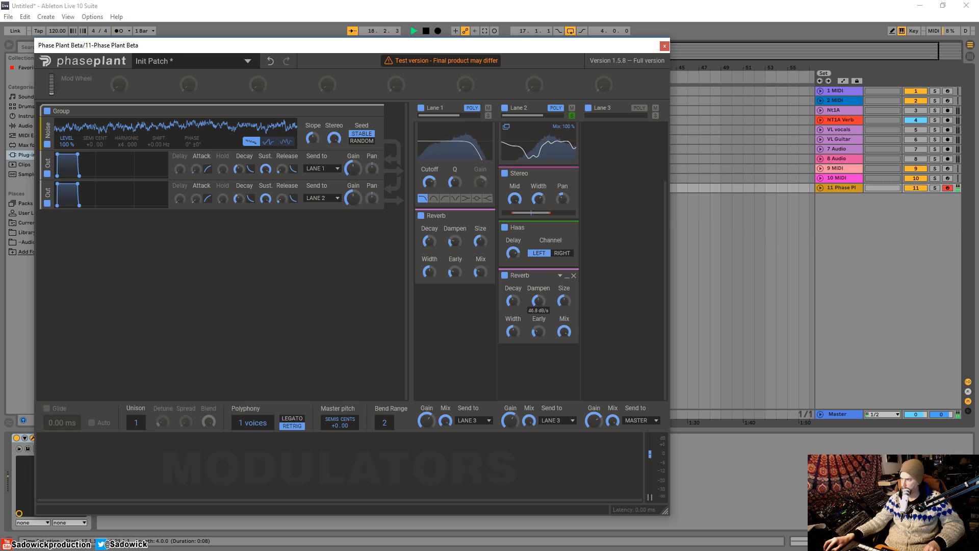
{"action": "left_click_drag", "start_coordinate": [564, 332], "coordinate": [563, 357]}
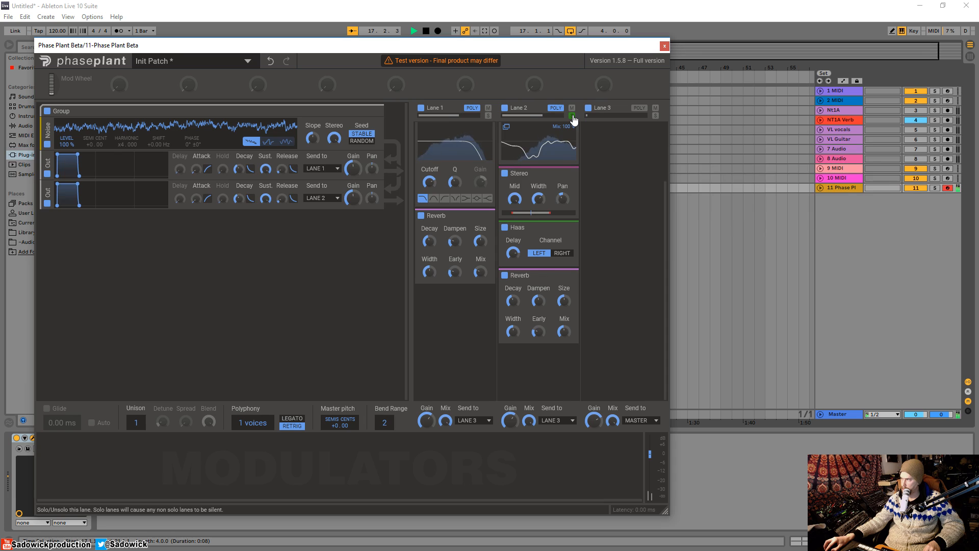
Solo Lane 1 and open its Filter's cutoff fully, checking the sound by starting and stopping playback.
{"action": "left_click", "coordinate": [489, 116]}
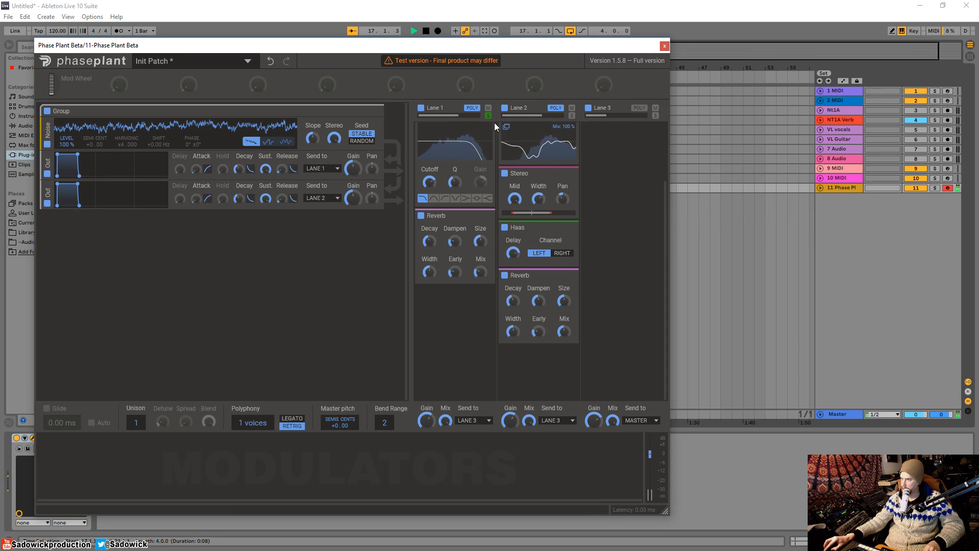
{"action": "left_click_drag", "start_coordinate": [431, 188], "coordinate": [431, 185]}
{"action": "scroll", "coordinate": [430, 185], "scroll_direction": "up", "scroll_amount": 3}
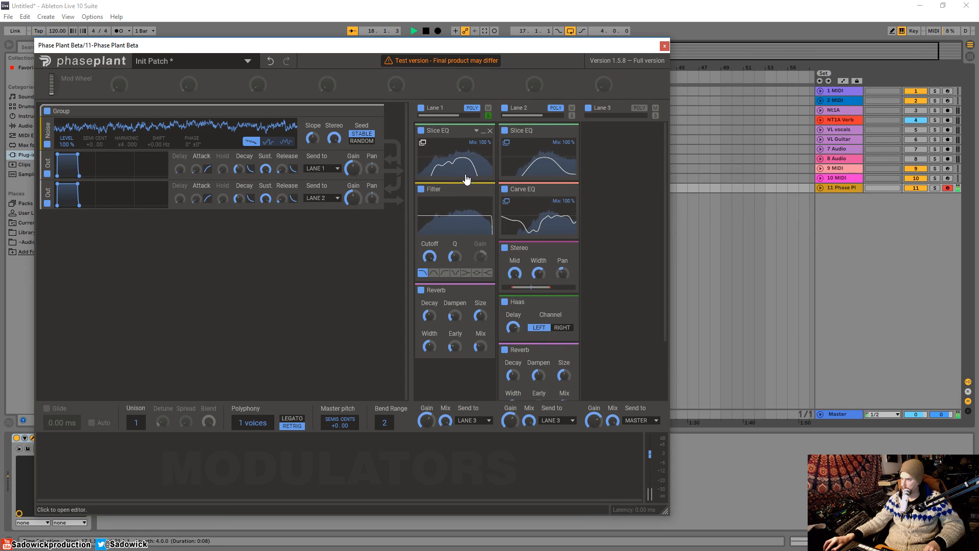
{"action": "key", "text": "space"}
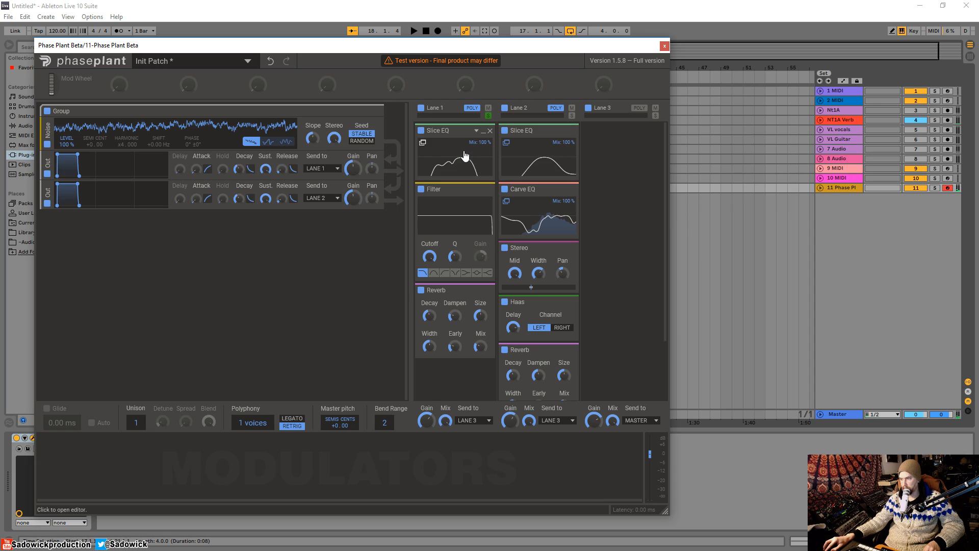
{"action": "key", "text": "space"}
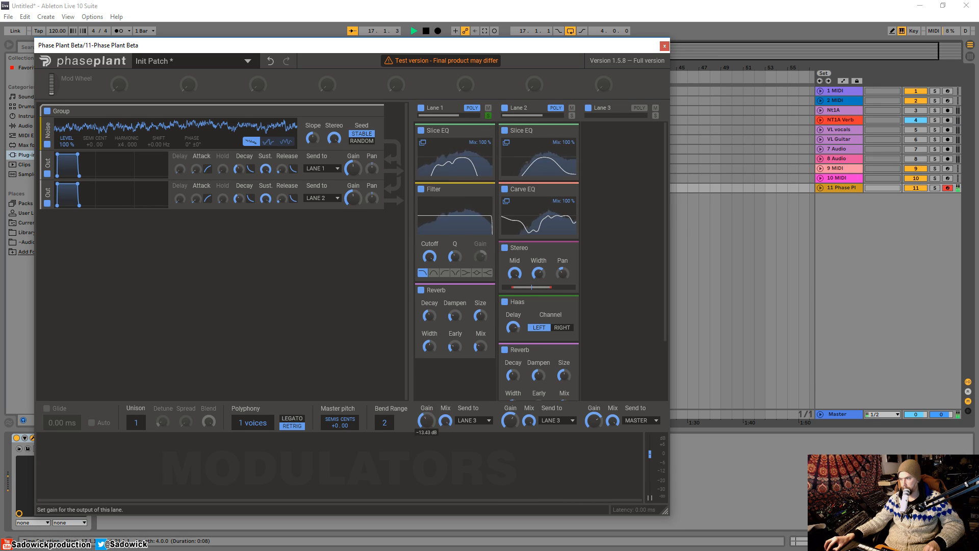
{"action": "key", "text": "space"}
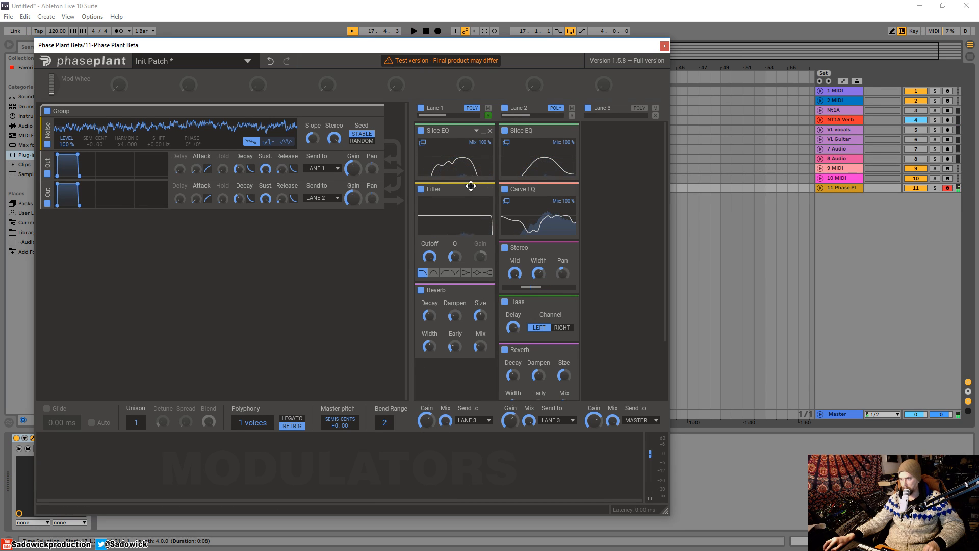
{"action": "left_click_drag", "start_coordinate": [429, 256], "coordinate": [430, 197]}
{"action": "key", "text": "space"}
{"action": "key", "text": "space"}
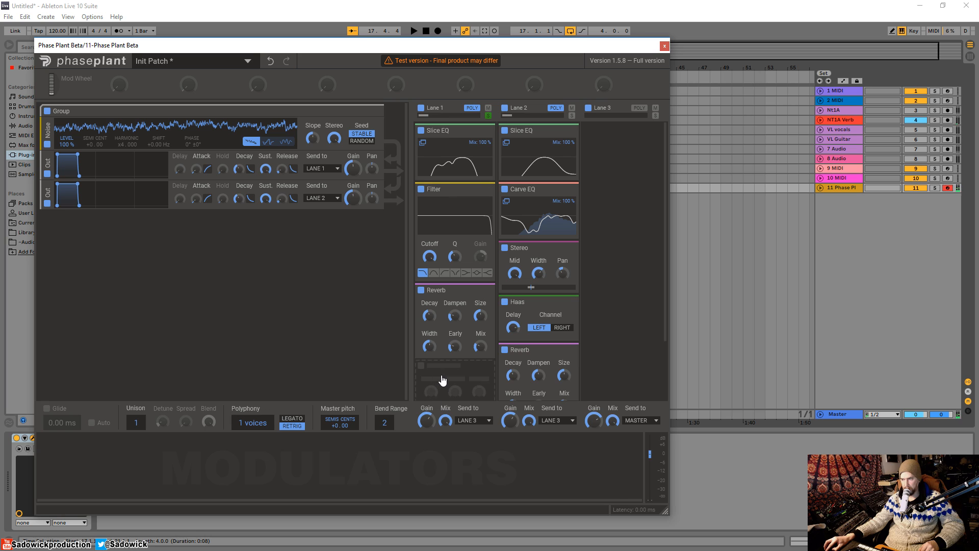
Add a second Slice EQ to Lane 1 and move it between the first Slice EQ and the Filter.
{"action": "left_click", "coordinate": [442, 380]}
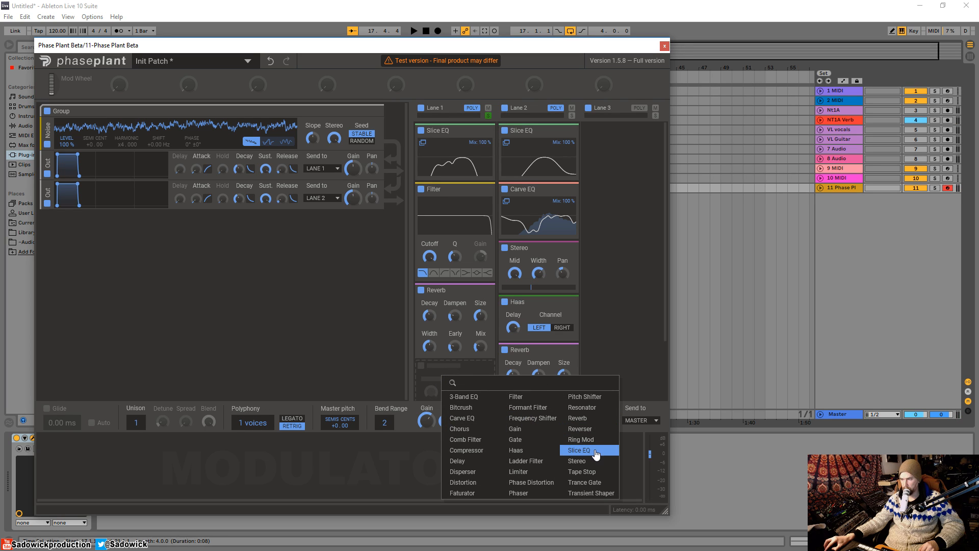
{"action": "left_click", "coordinate": [595, 453]}
{"action": "left_click_drag", "start_coordinate": [464, 371], "coordinate": [449, 200]}
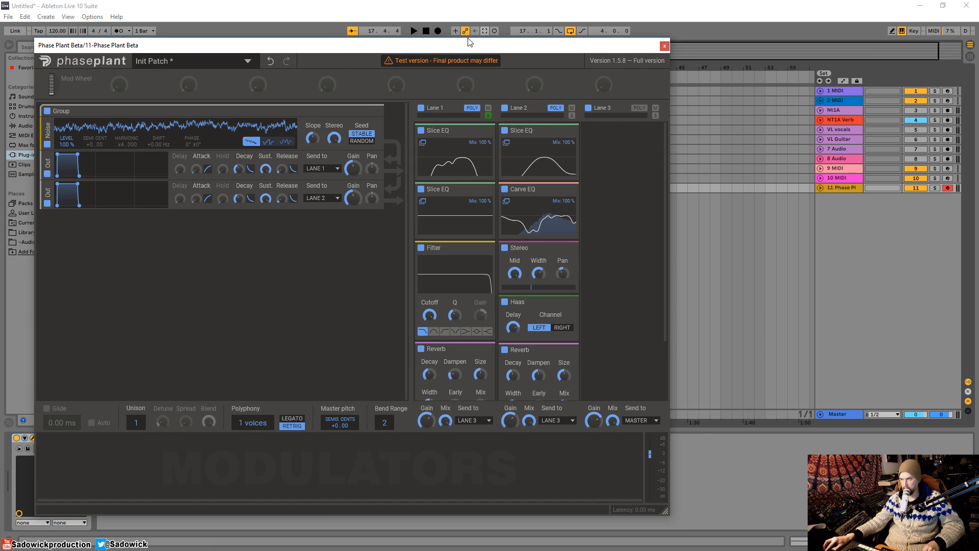
Add a high-cut filter at about 1 kHz in Lane 1's second Slice EQ, moving the windows for a clearer view.
{"action": "left_click_drag", "start_coordinate": [468, 42], "coordinate": [453, 27]}
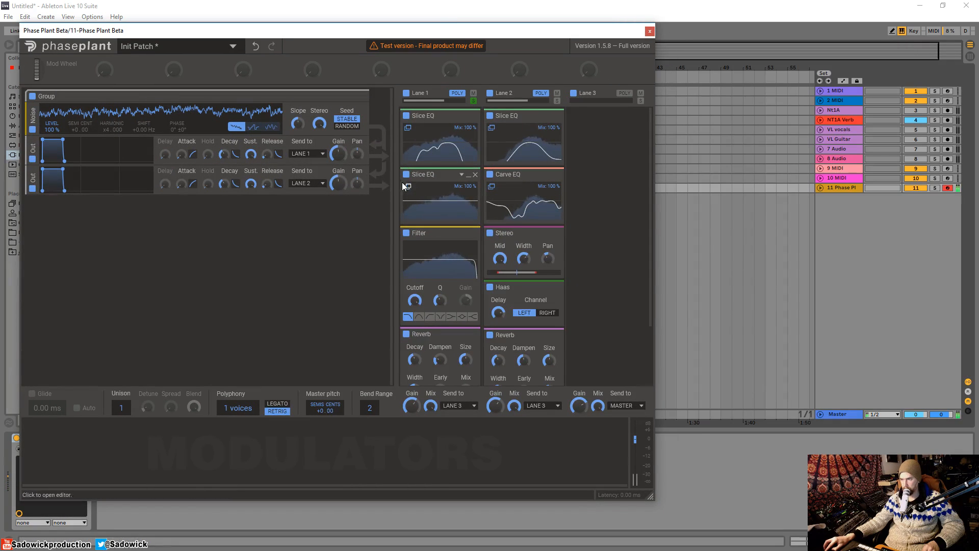
{"action": "left_click", "coordinate": [461, 199]}
{"action": "left_click_drag", "start_coordinate": [683, 295], "coordinate": [507, 338]}
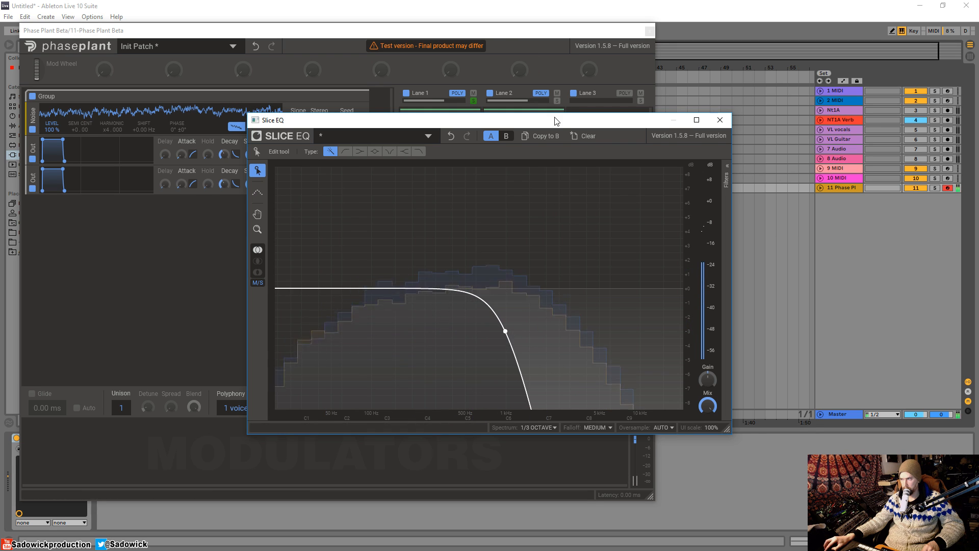
{"action": "left_click_drag", "start_coordinate": [555, 124], "coordinate": [637, 135]}
Unsolo Lane 1, minimize Ableton Live to reveal the hidden Slice EQ editor, and close that editor.
{"action": "left_click", "coordinate": [474, 107]}
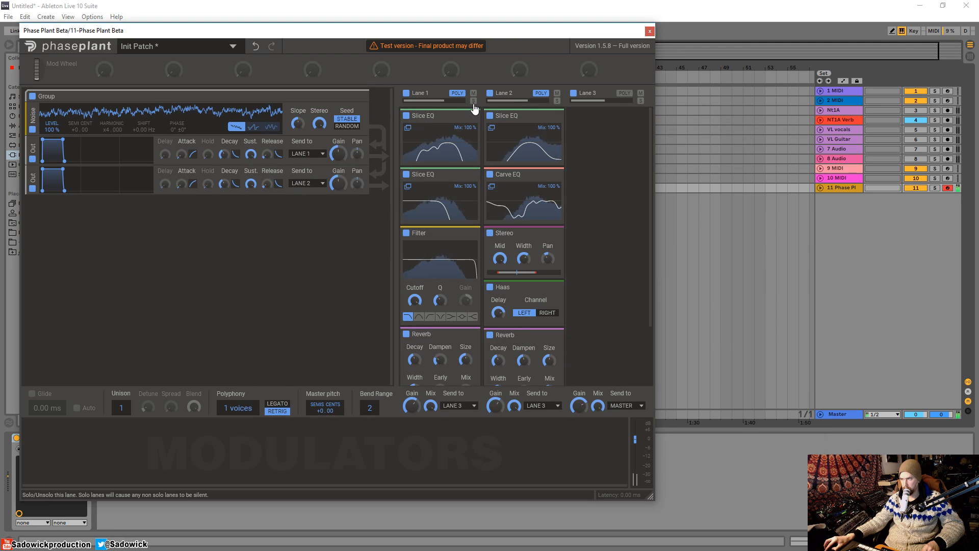
{"action": "left_click", "coordinate": [473, 101]}
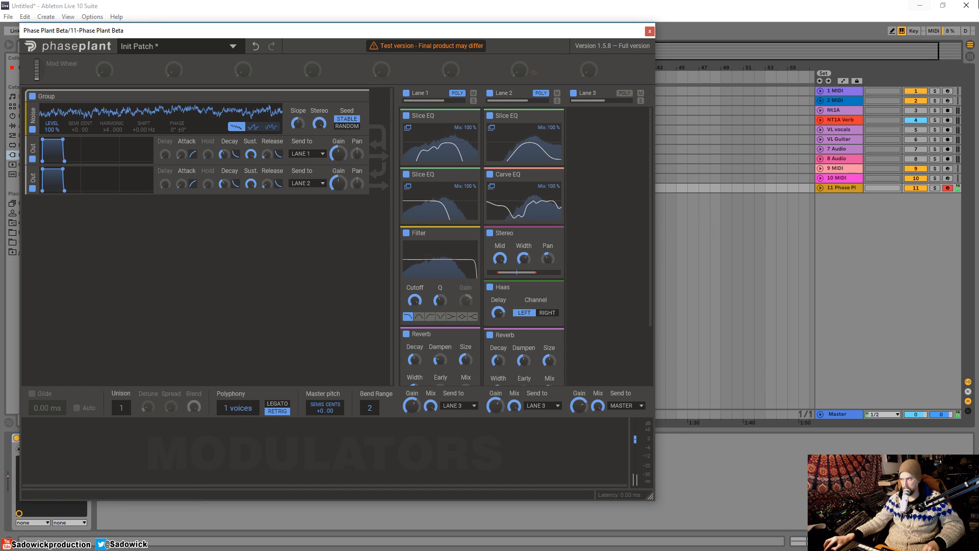
{"action": "left_click", "coordinate": [920, 7]}
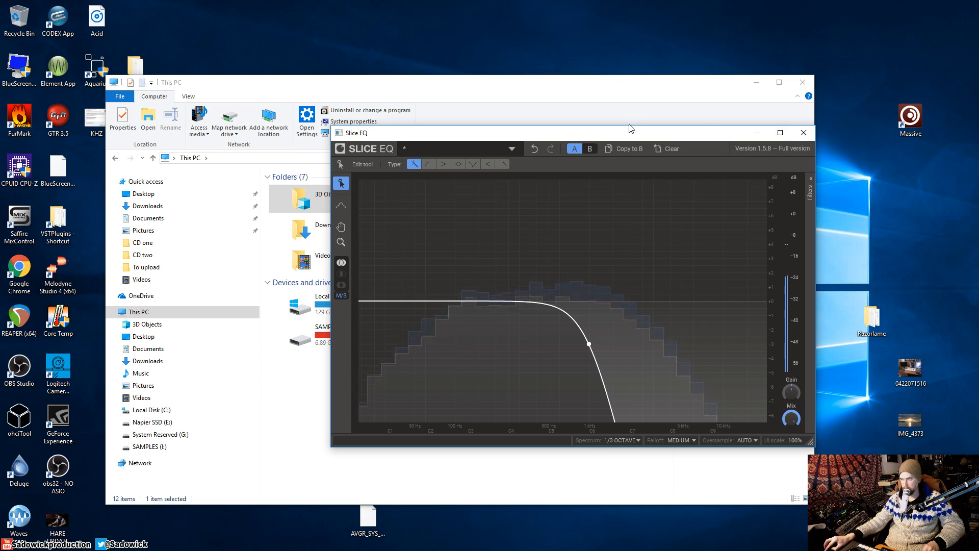
{"action": "left_click", "coordinate": [805, 133]}
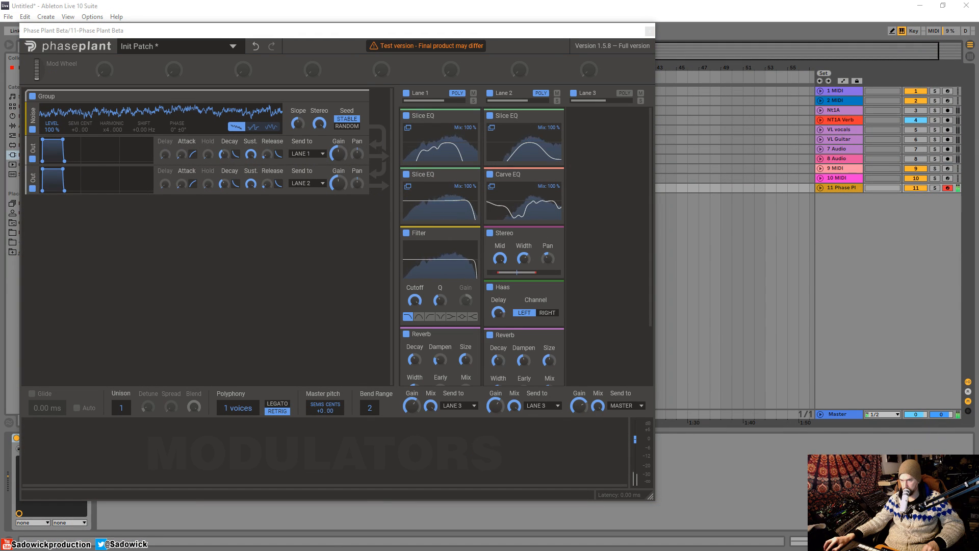
Add a dip at about 400 Hz in Lane 1's second Slice EQ, and solo Lanes 1 and 2.
{"action": "left_click_drag", "start_coordinate": [978, 173], "coordinate": [762, 162]}
{"action": "left_click_drag", "start_coordinate": [744, 354], "coordinate": [552, 380]}
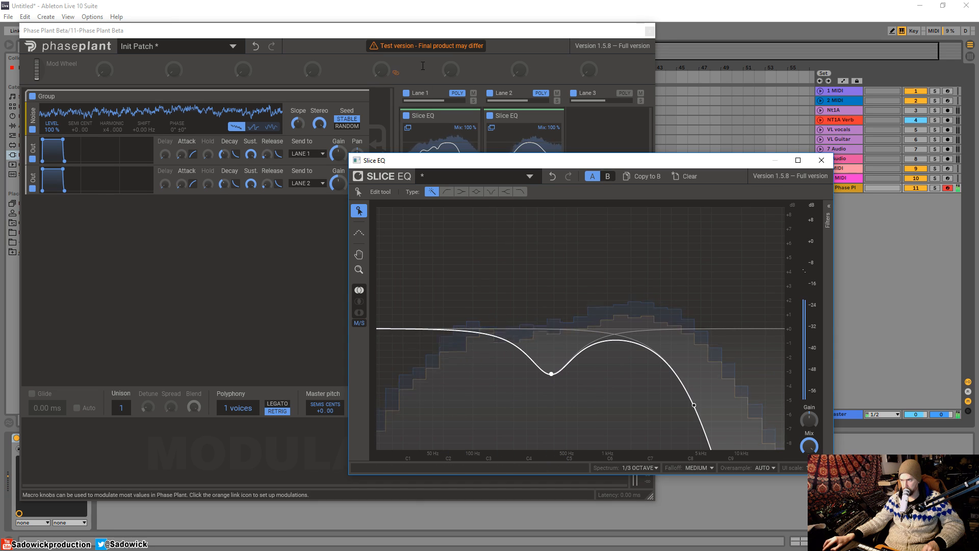
{"action": "left_click", "coordinate": [474, 102]}
{"action": "left_click", "coordinate": [557, 101]}
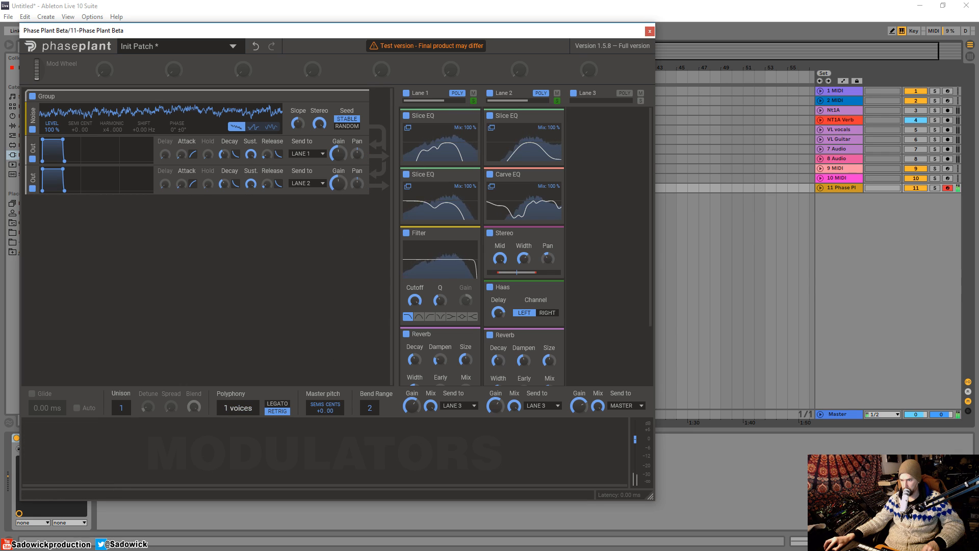
Raise the polyphony to 6 voices and reposition the Phase Plant window.
{"action": "left_click_drag", "start_coordinate": [232, 409], "coordinate": [232, 399]}
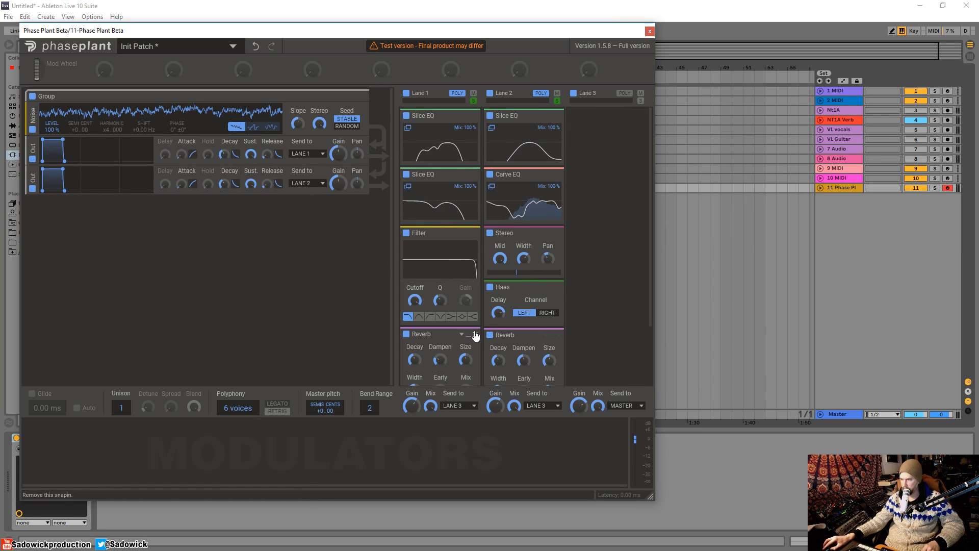
{"action": "scroll", "coordinate": [479, 335], "scroll_direction": "down", "scroll_amount": 3}
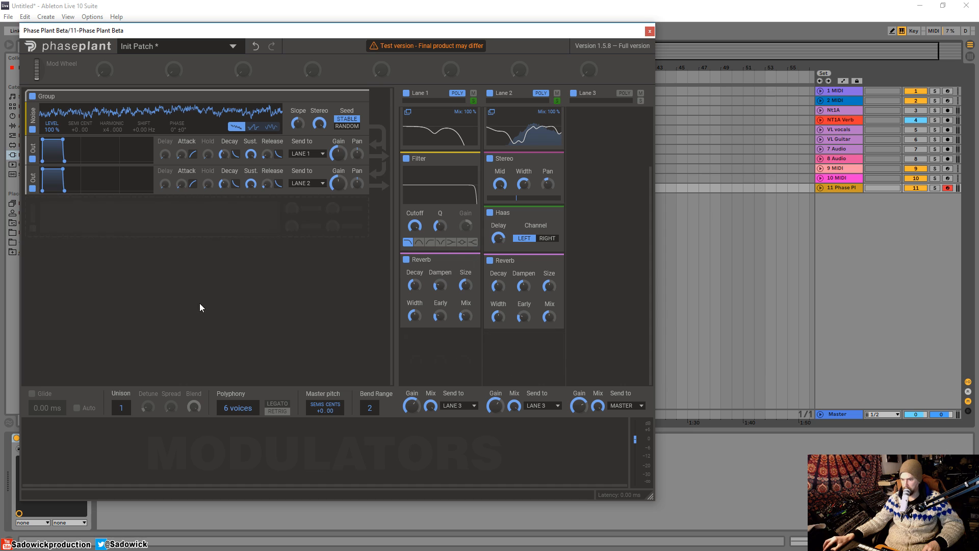
{"action": "left_click_drag", "start_coordinate": [253, 30], "coordinate": [286, 33]}
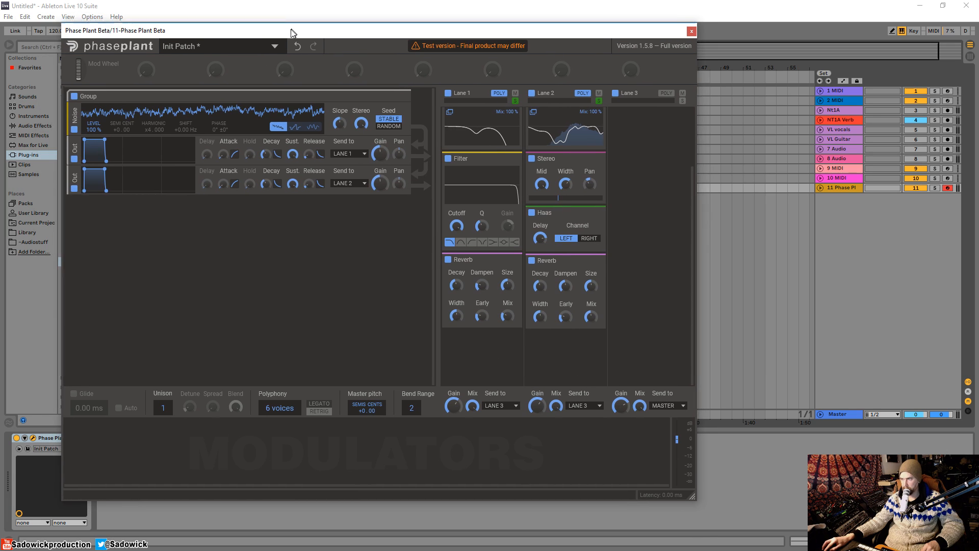
Unsolo Lanes 1 and 2 and route both lanes directly to Master.
{"action": "left_click", "coordinate": [508, 105]}
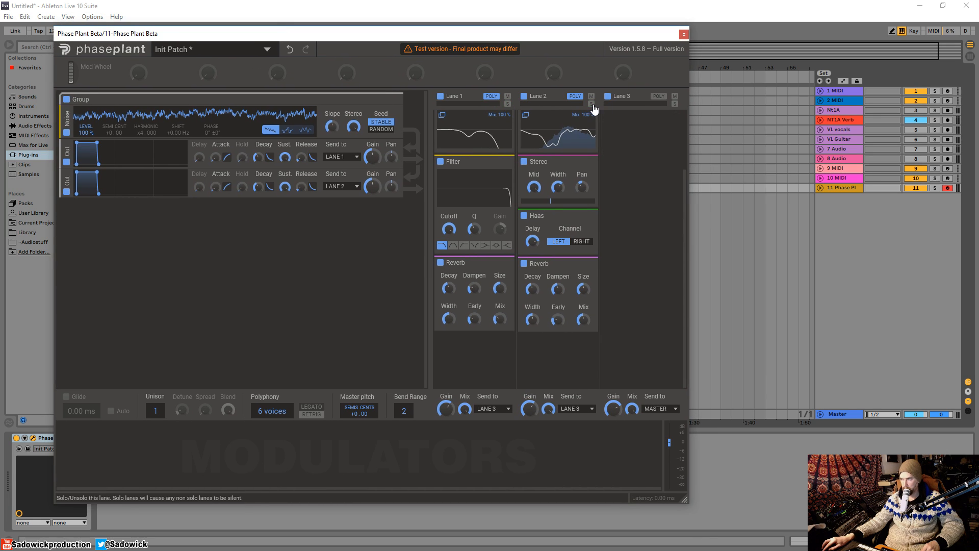
{"action": "scroll", "coordinate": [535, 252], "scroll_direction": "up", "scroll_amount": 2}
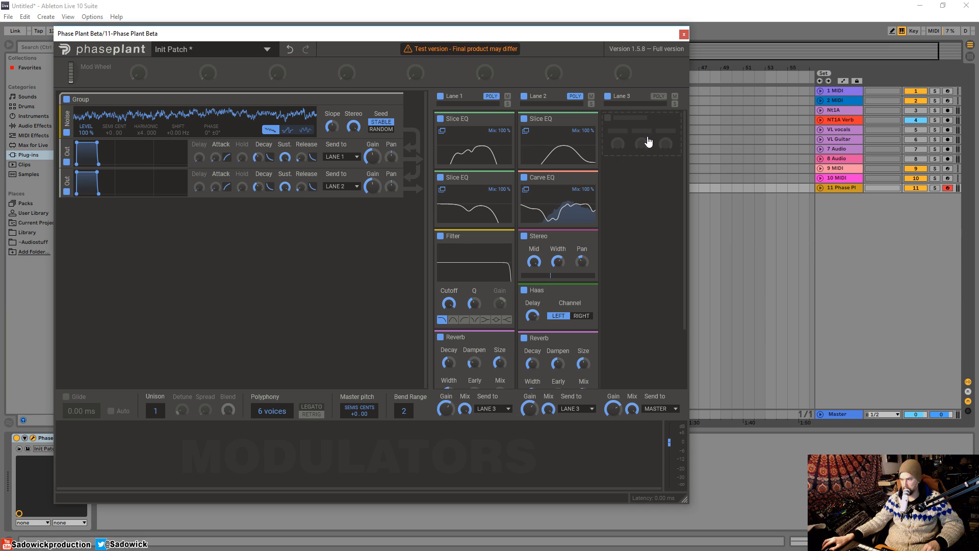
{"action": "left_click", "coordinate": [498, 412]}
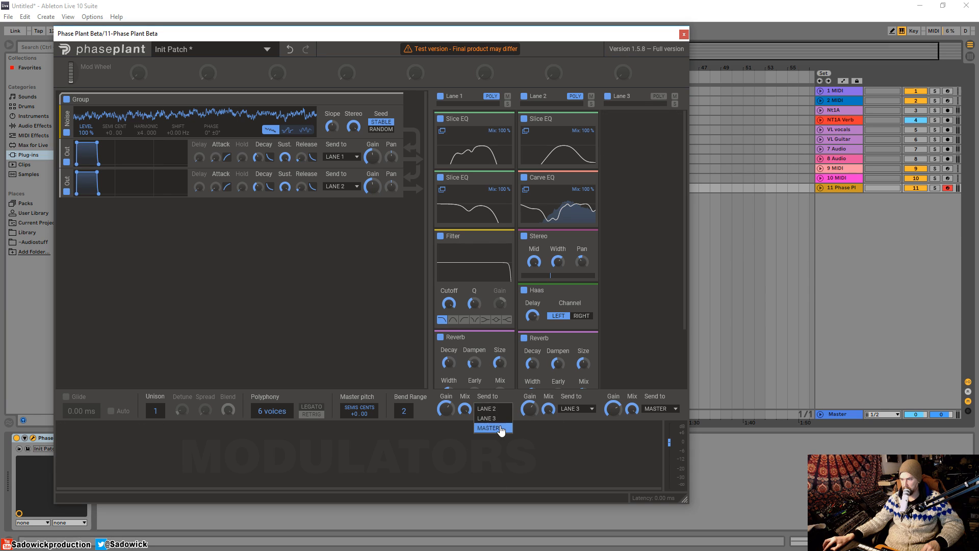
{"action": "left_click", "coordinate": [591, 409]}
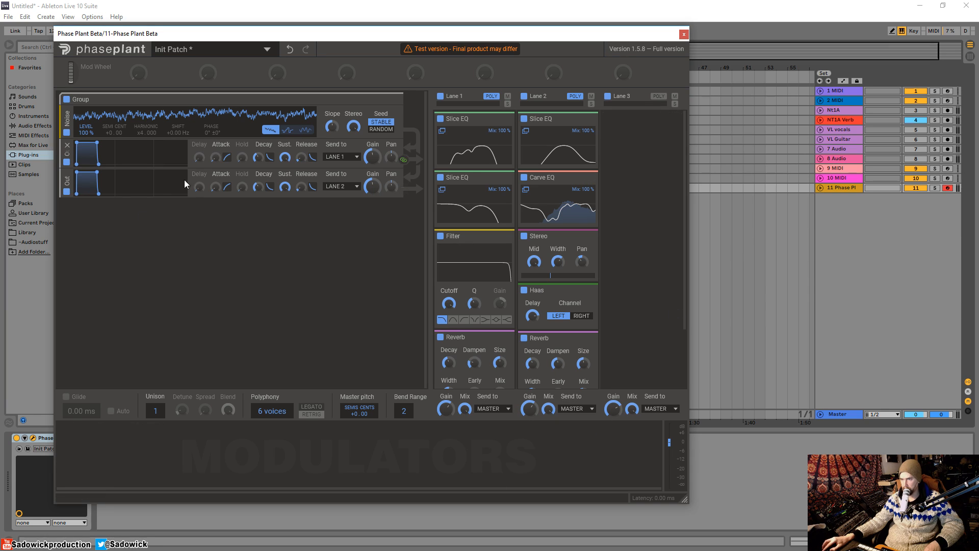
Add a second Noise generator and move it into a new group below the first one.
{"action": "left_click", "coordinate": [146, 224]}
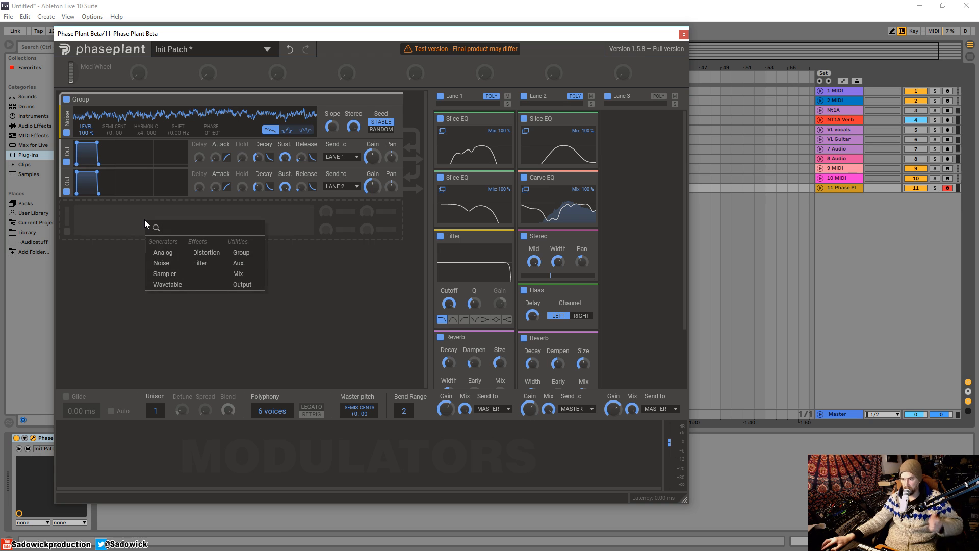
{"action": "left_click", "coordinate": [165, 254]}
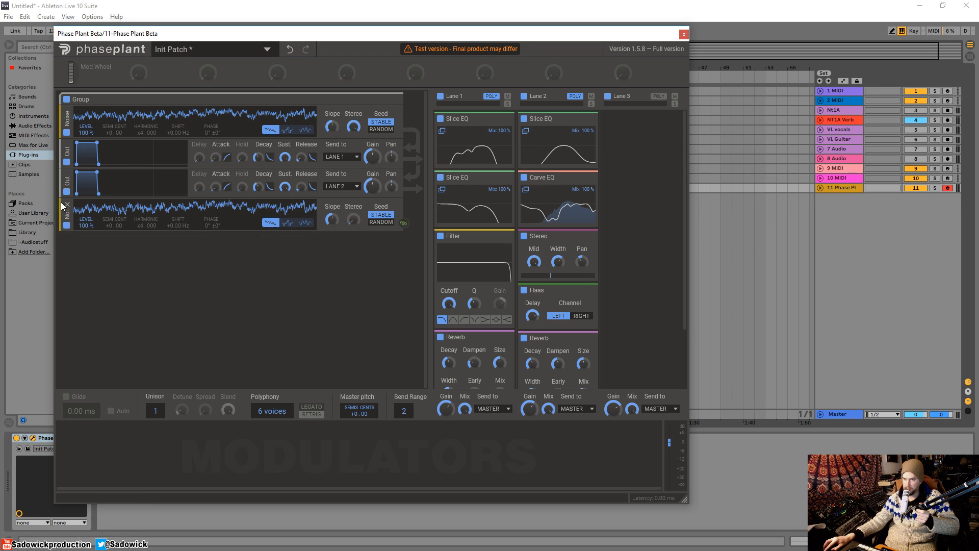
{"action": "left_click", "coordinate": [122, 269]}
{"action": "left_click", "coordinate": [214, 301]}
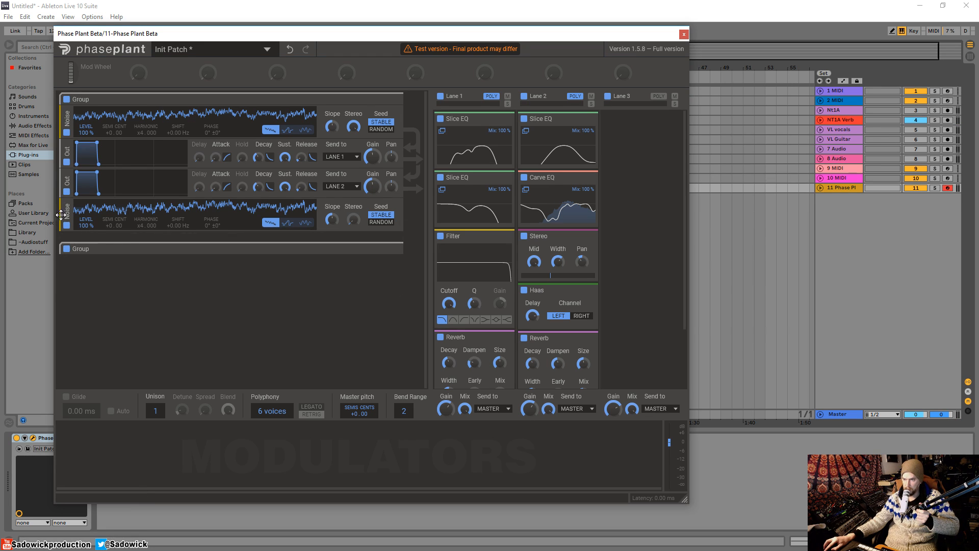
{"action": "left_click_drag", "start_coordinate": [61, 215], "coordinate": [147, 302]}
Add an Output to the second group that sends to Lane 3, and solo Lane 3.
{"action": "left_click", "coordinate": [82, 277]}
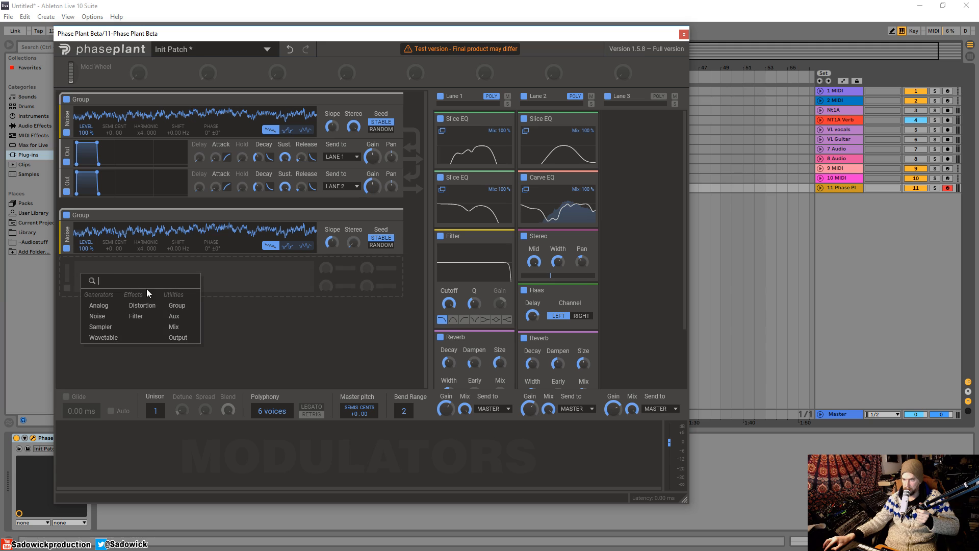
{"action": "left_click", "coordinate": [183, 339]}
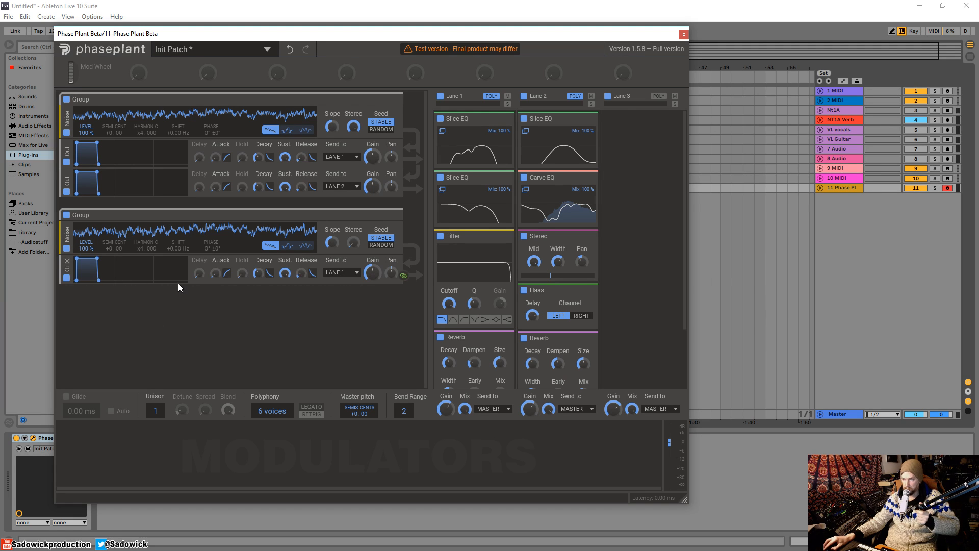
{"action": "left_click", "coordinate": [339, 272]}
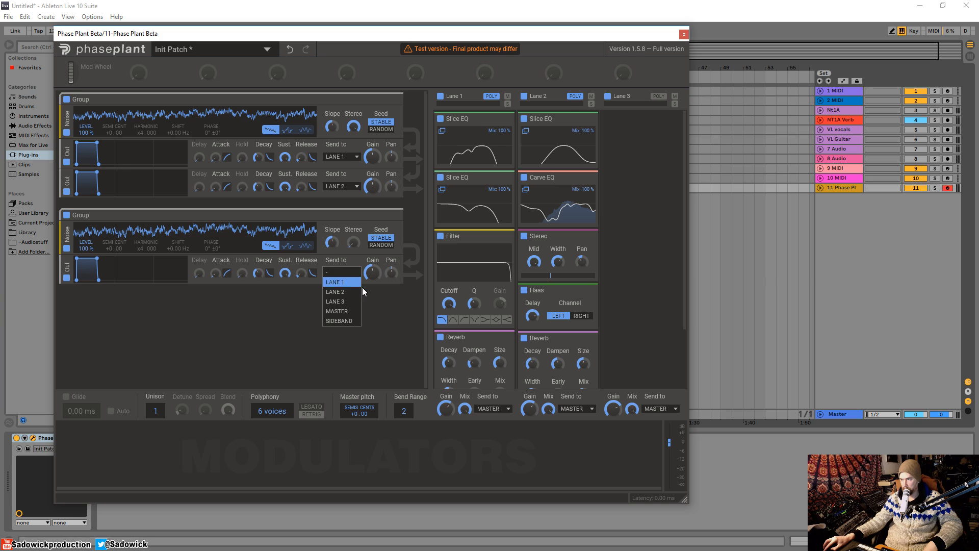
{"action": "left_click", "coordinate": [349, 301]}
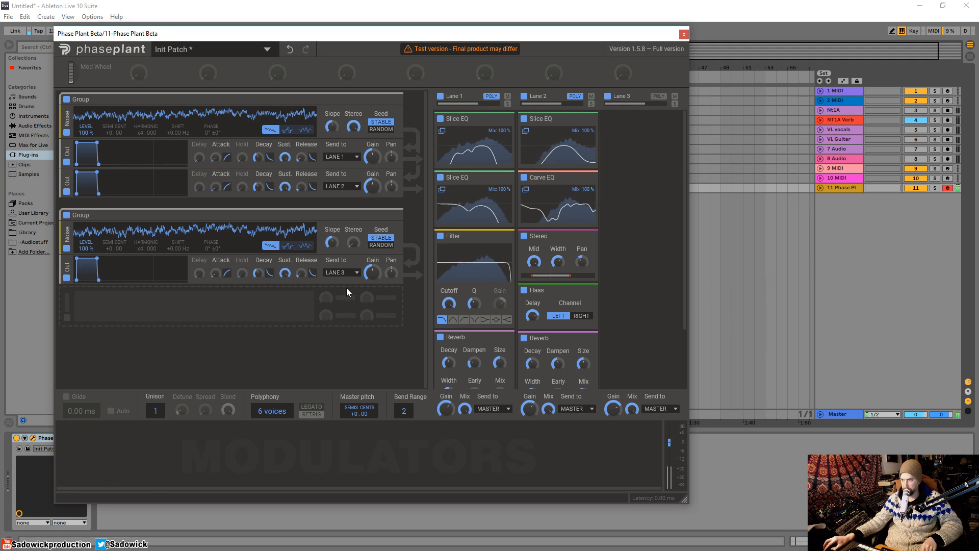
{"action": "left_click", "coordinate": [674, 103]}
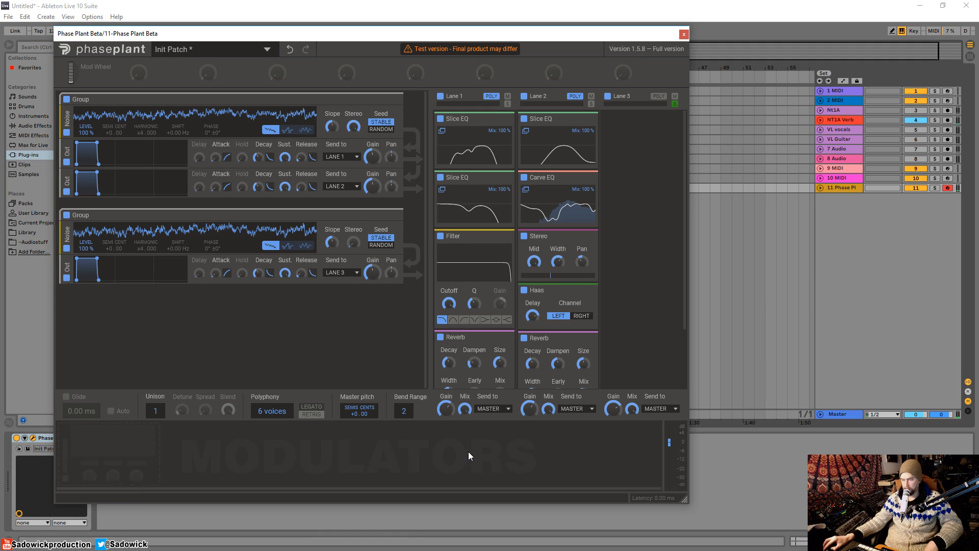
Add a Random modulator and an LFO modulator.
{"action": "left_click", "coordinate": [98, 435]}
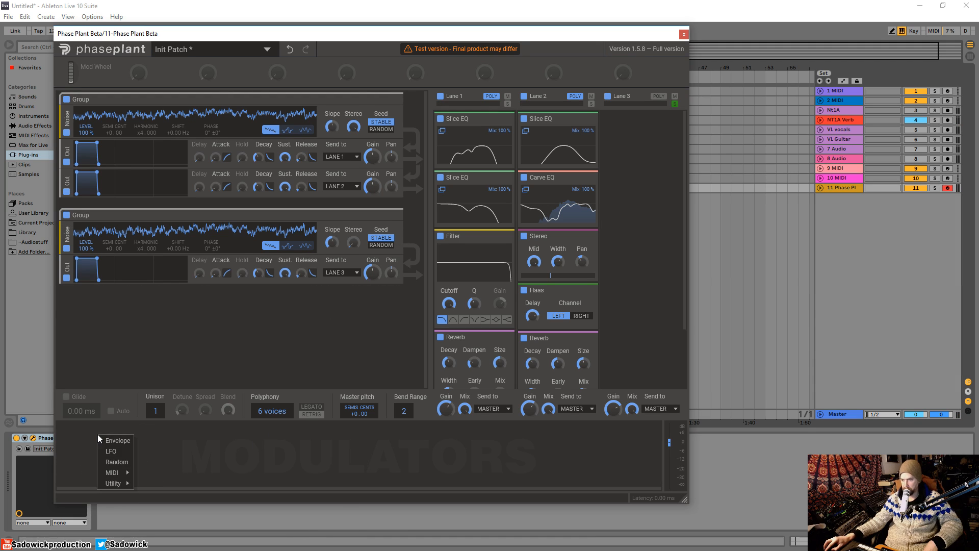
{"action": "left_click", "coordinate": [117, 462]}
{"action": "left_click", "coordinate": [240, 452]}
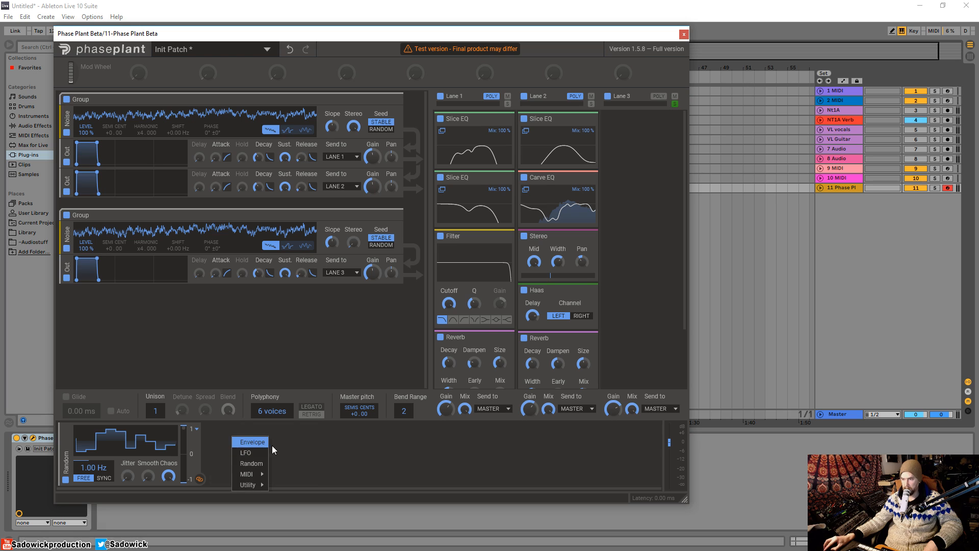
{"action": "left_click", "coordinate": [247, 452]}
Reshape the LFO waveform to fall from 100% to -100% at 1/8 and stay flat until the end.
{"action": "left_click", "coordinate": [319, 452]}
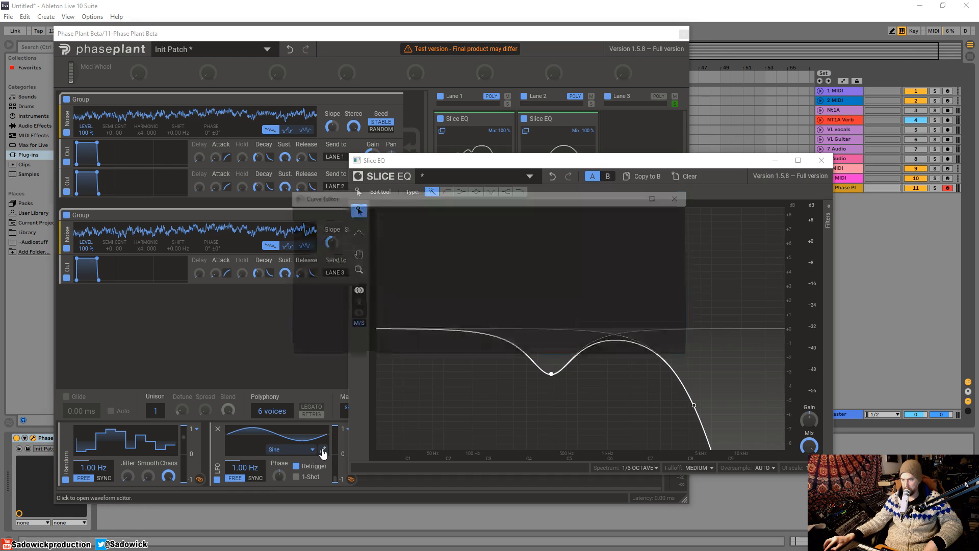
{"action": "left_click_drag", "start_coordinate": [389, 220], "coordinate": [291, 198]}
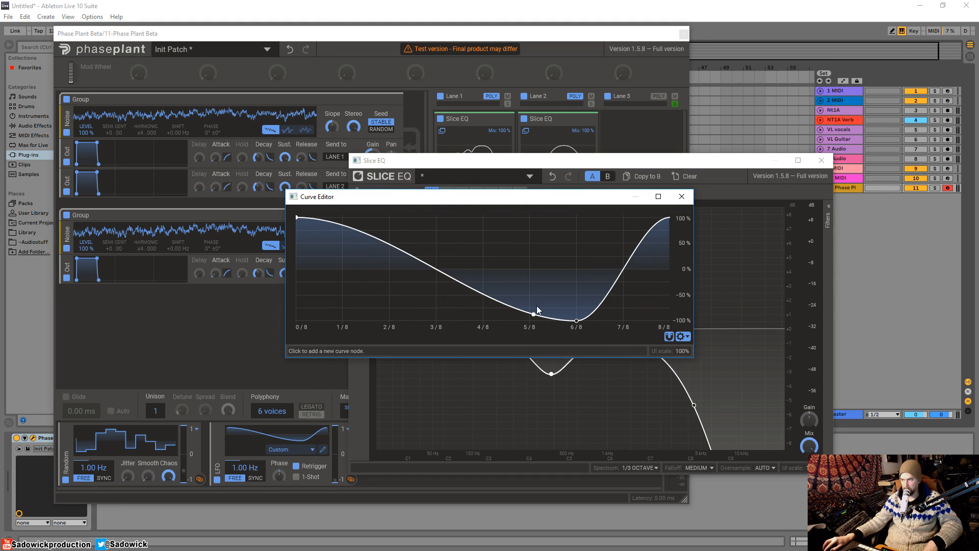
{"action": "left_click_drag", "start_coordinate": [616, 285], "coordinate": [669, 322]}
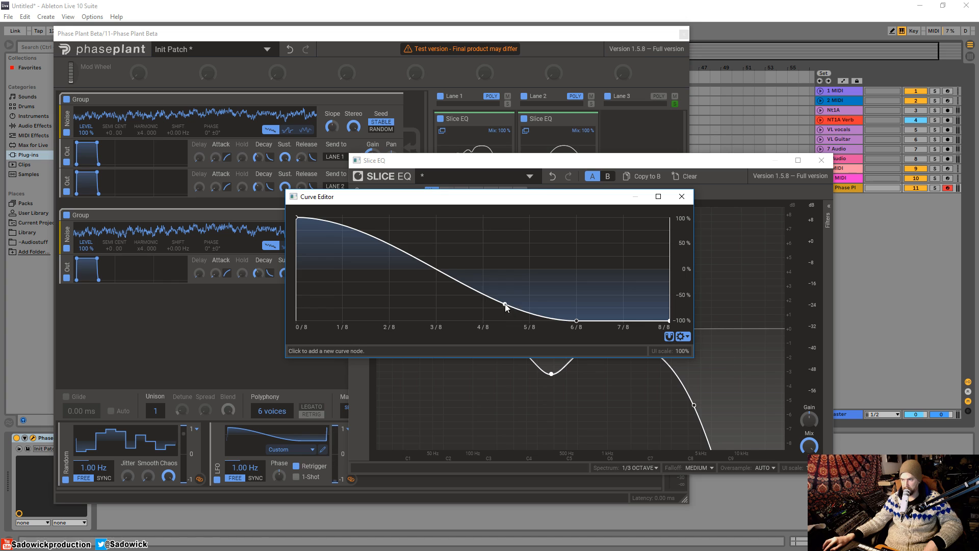
{"action": "left_click_drag", "start_coordinate": [504, 304], "coordinate": [348, 354]}
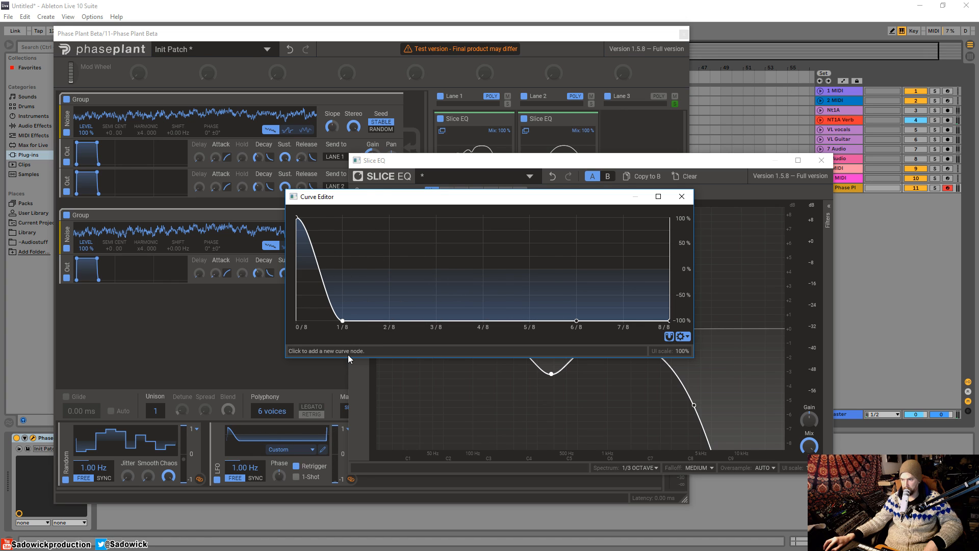
{"action": "left_click", "coordinate": [687, 198]}
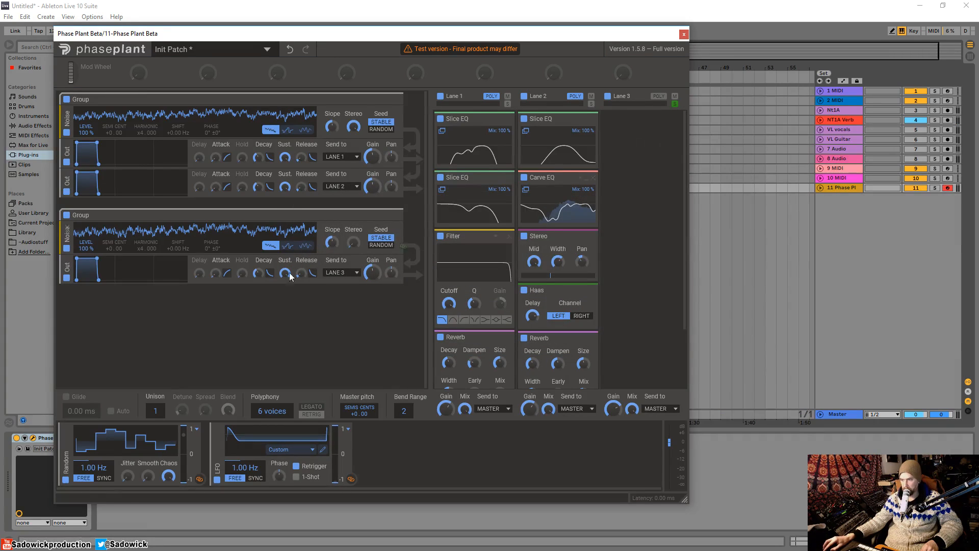
Set the LFO rate to 1.63 Hz and disable the first group.
{"action": "left_click", "coordinate": [526, 189]}
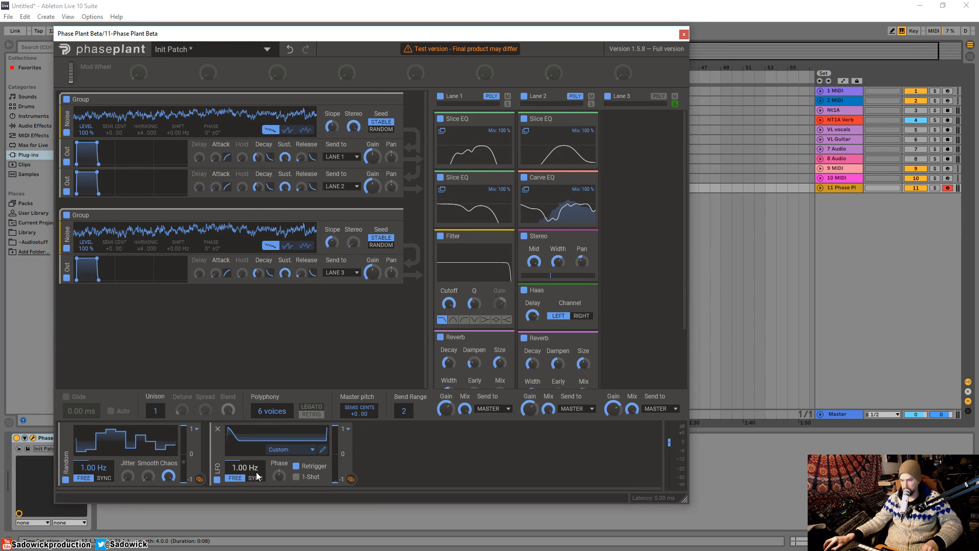
{"action": "left_click_drag", "start_coordinate": [245, 467], "coordinate": [245, 465]}
{"action": "left_click", "coordinate": [66, 99]}
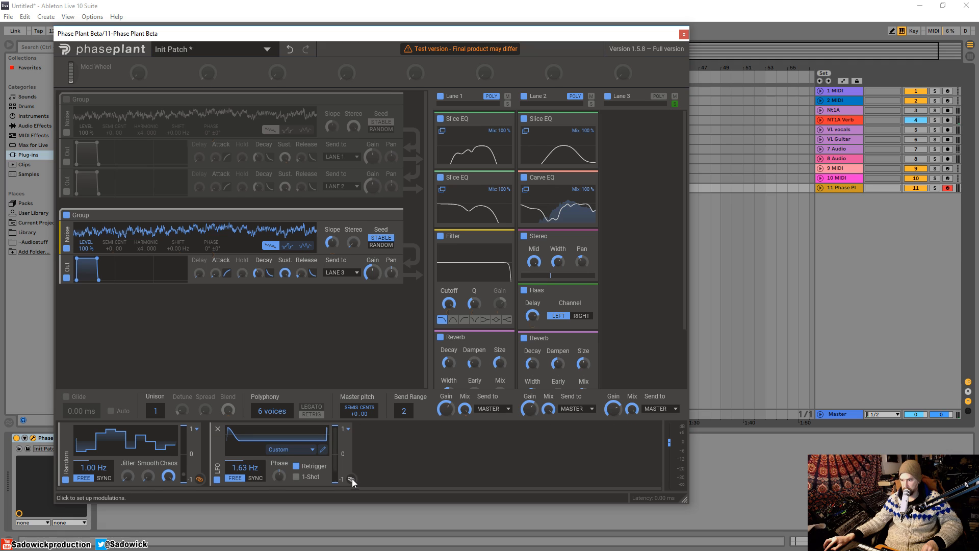
Set the second group's Noise level to 0% and modulate that level with the LFO.
{"action": "left_click_drag", "start_coordinate": [351, 479], "coordinate": [86, 254]}
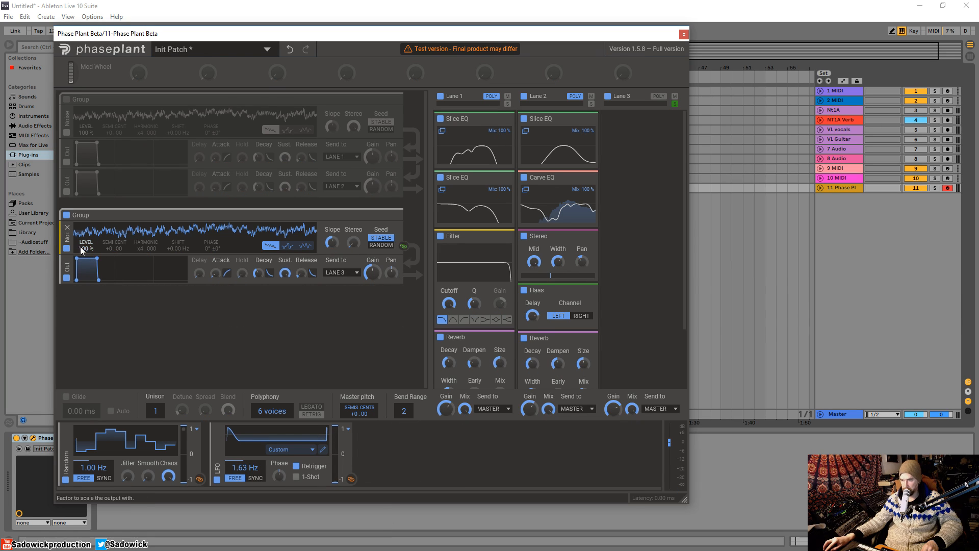
{"action": "left_click_drag", "start_coordinate": [81, 248], "coordinate": [84, 510]}
{"action": "left_click_drag", "start_coordinate": [352, 478], "coordinate": [86, 250]}
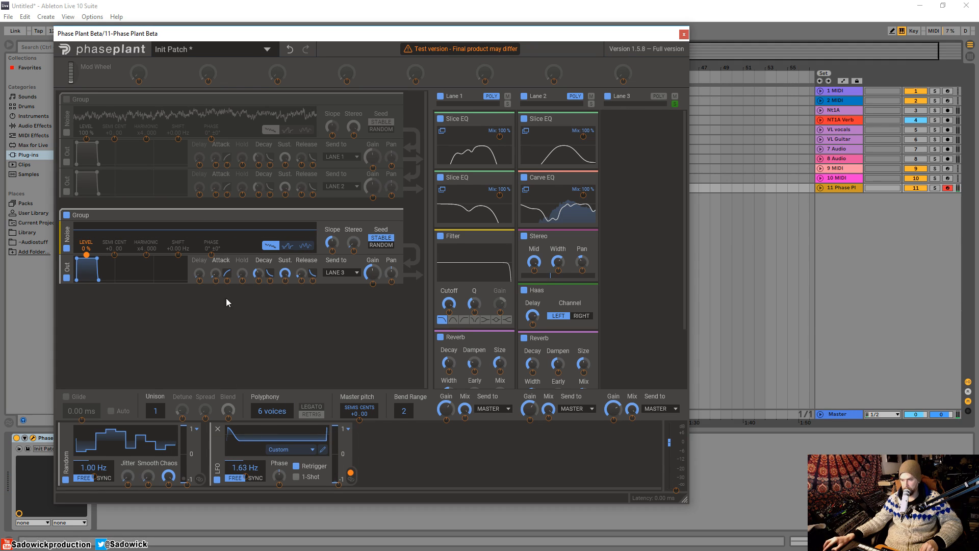
Insert a Filter between the second group's Noise and Output.
{"action": "left_click", "coordinate": [127, 300]}
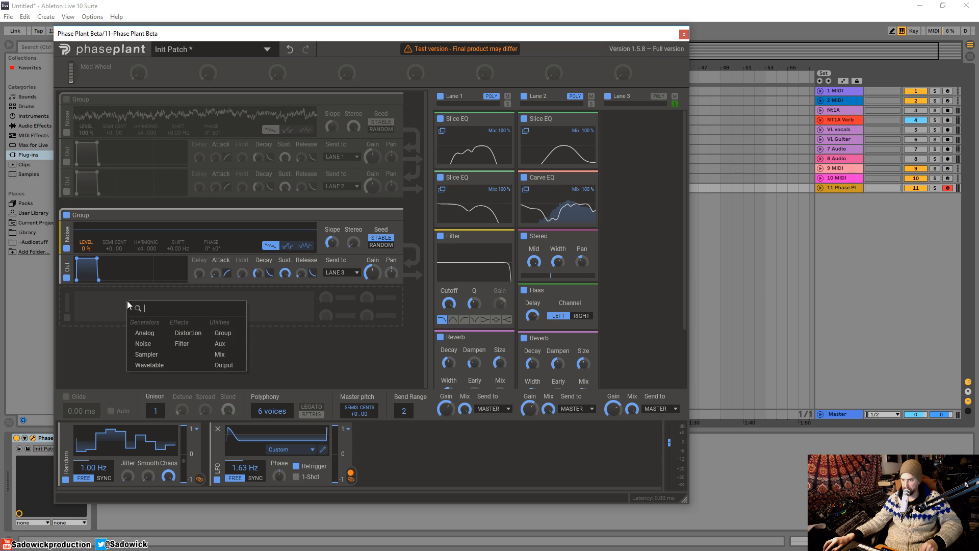
{"action": "left_click", "coordinate": [182, 344]}
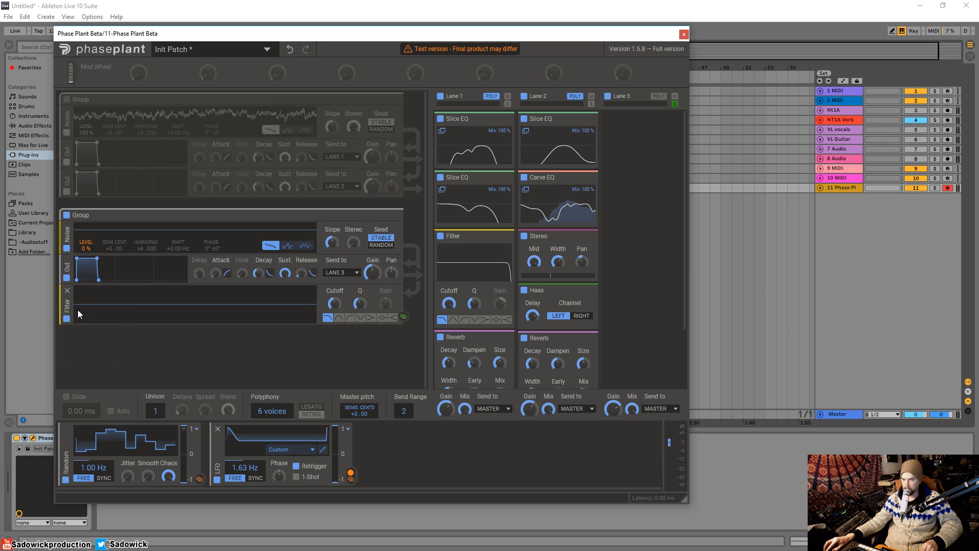
{"action": "left_click_drag", "start_coordinate": [78, 310], "coordinate": [82, 270]}
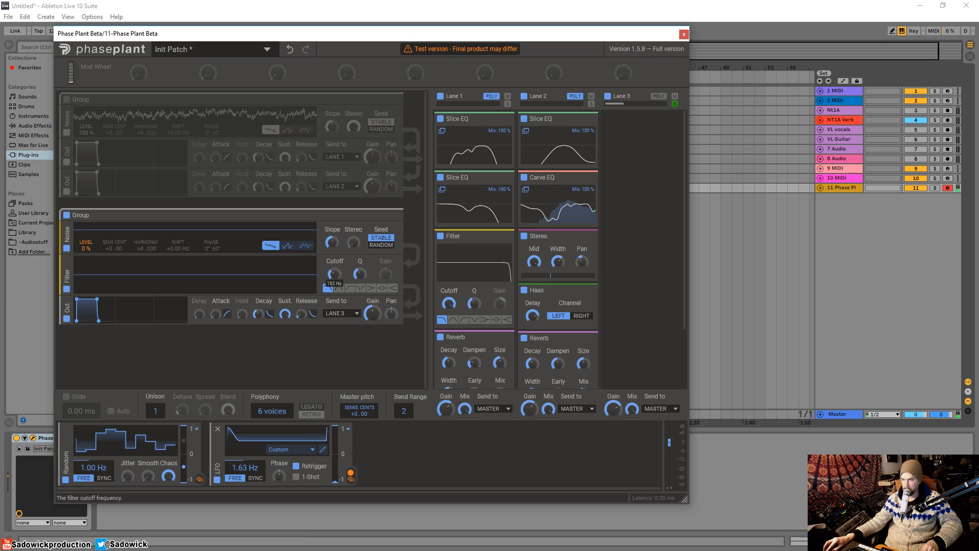
Adjust the second group's Filter cutoff and Q, and set its Output gain to about -7 dB.
{"action": "left_click_drag", "start_coordinate": [360, 274], "coordinate": [334, 289]}
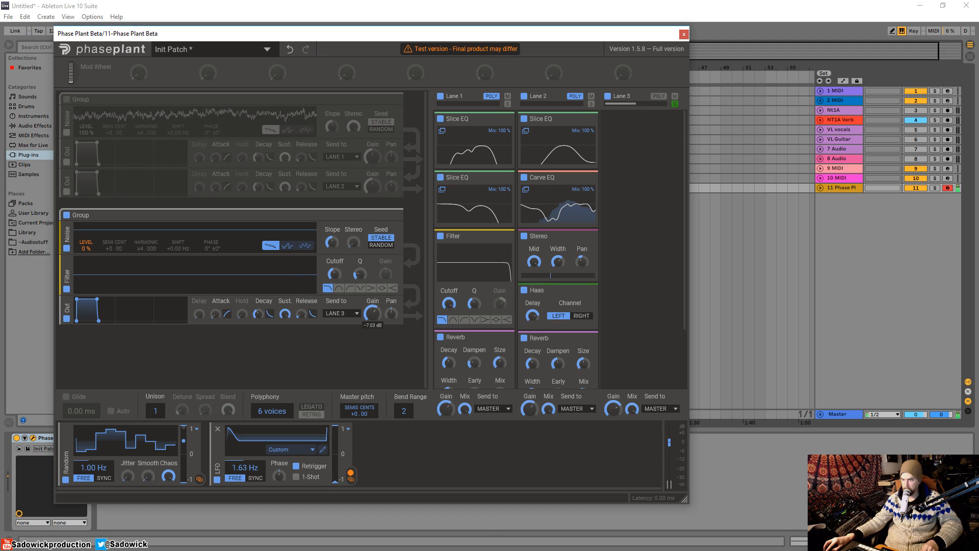
{"action": "left_click_drag", "start_coordinate": [335, 274], "coordinate": [334, 283]}
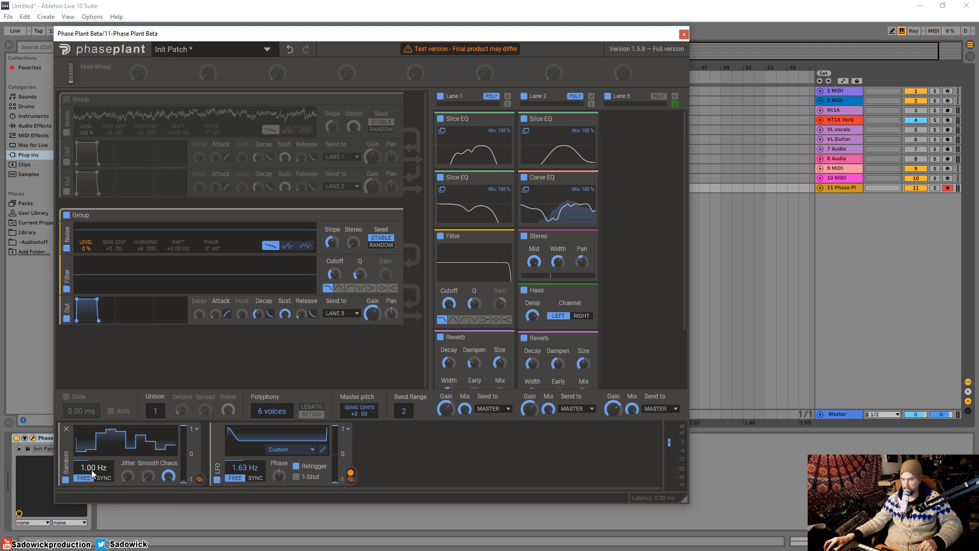
Assign the Random modulator to the LFO's rate and fine-tune the modulation amount.
{"action": "left_click", "coordinate": [200, 481]}
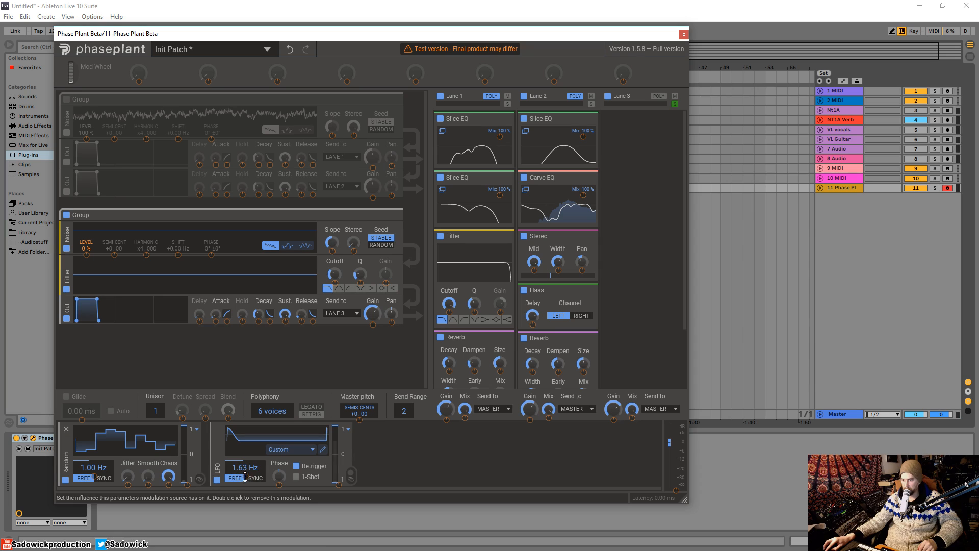
{"action": "left_click_drag", "start_coordinate": [245, 475], "coordinate": [245, 469]}
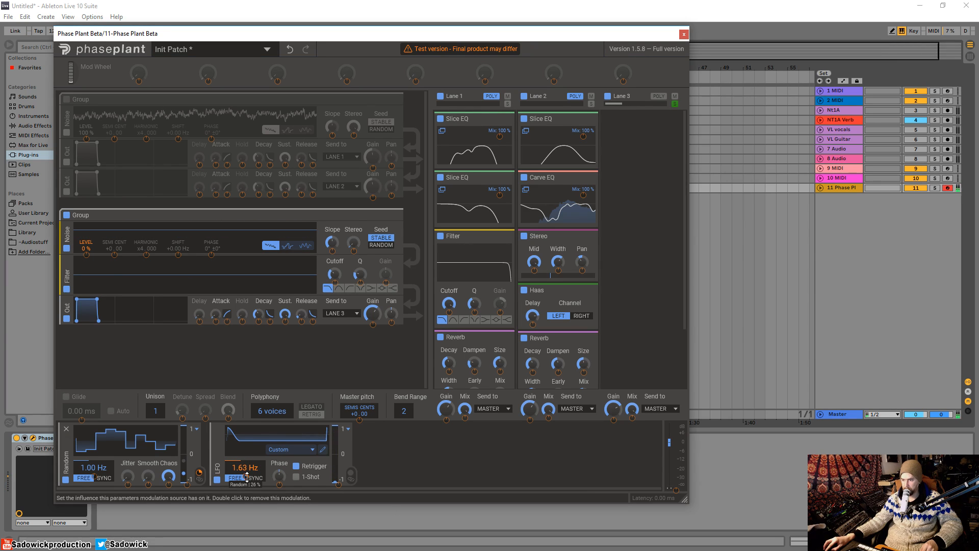
{"action": "left_click_drag", "start_coordinate": [246, 476], "coordinate": [245, 475]}
{"action": "left_click_drag", "start_coordinate": [245, 476], "coordinate": [245, 476]}
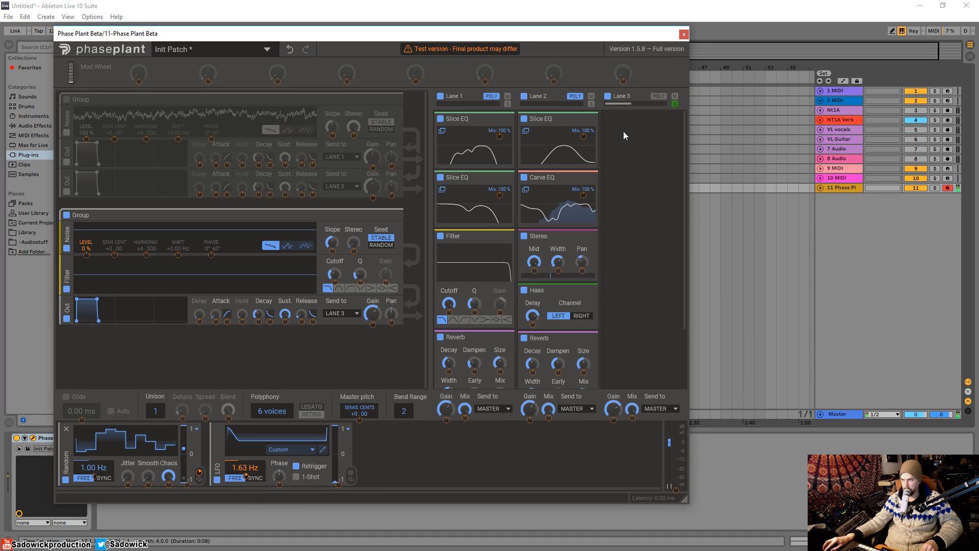
Add a Reverb to Lane 3, shape its settings, and readjust the second group's Output gain.
{"action": "left_click", "coordinate": [629, 155]}
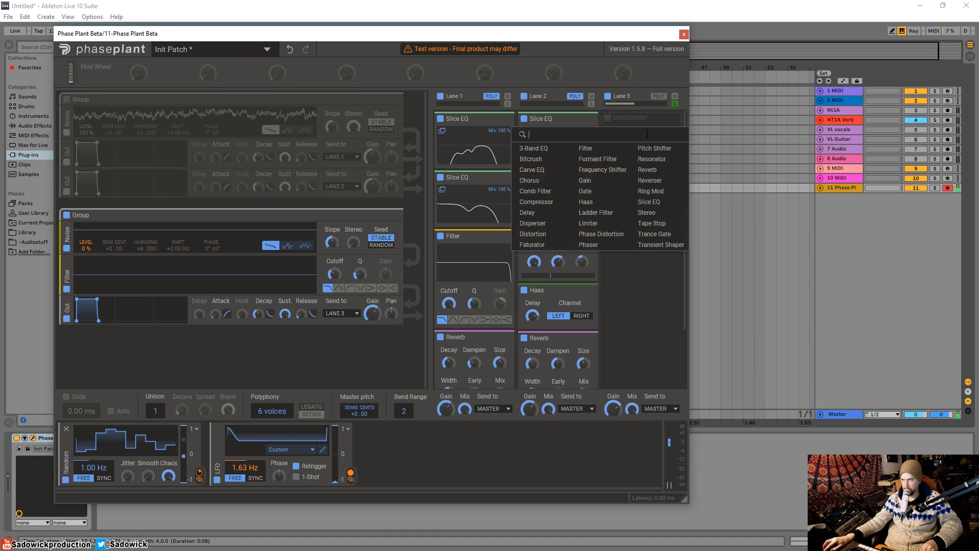
{"action": "left_click", "coordinate": [652, 172]}
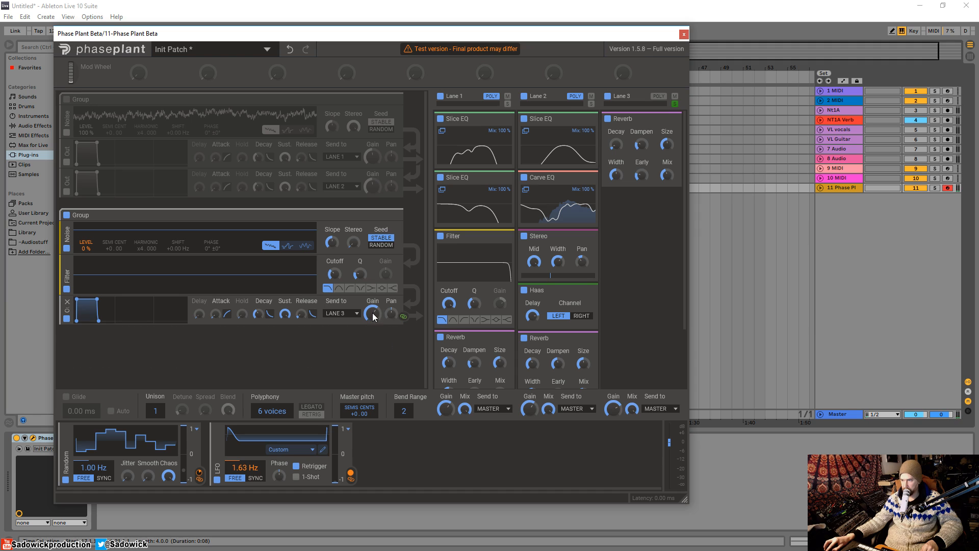
{"action": "left_click_drag", "start_coordinate": [374, 316], "coordinate": [373, 313]}
Steepen the LFO waveform's initial drop by moving its 1/8 node close to the start of the curve.
{"action": "left_click", "coordinate": [322, 449]}
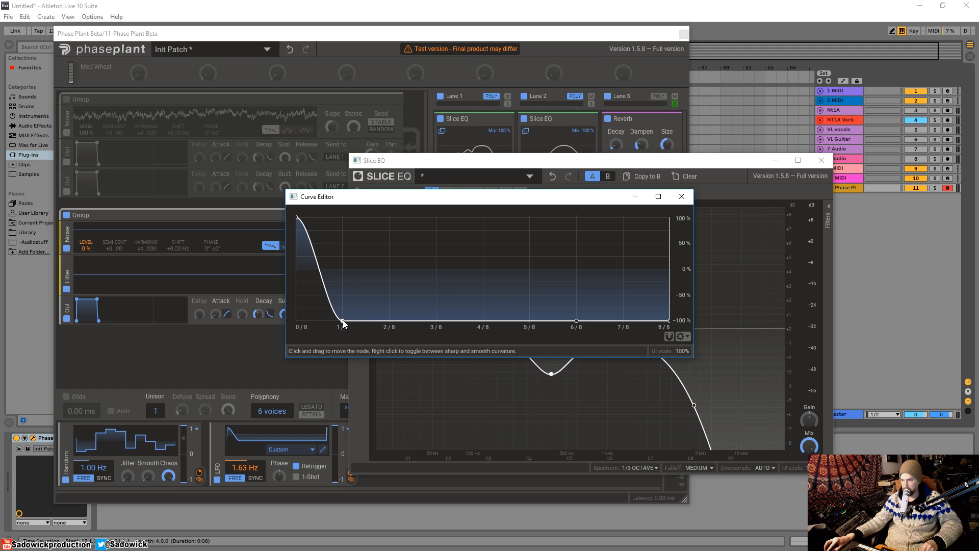
{"action": "left_click_drag", "start_coordinate": [343, 321], "coordinate": [311, 322]}
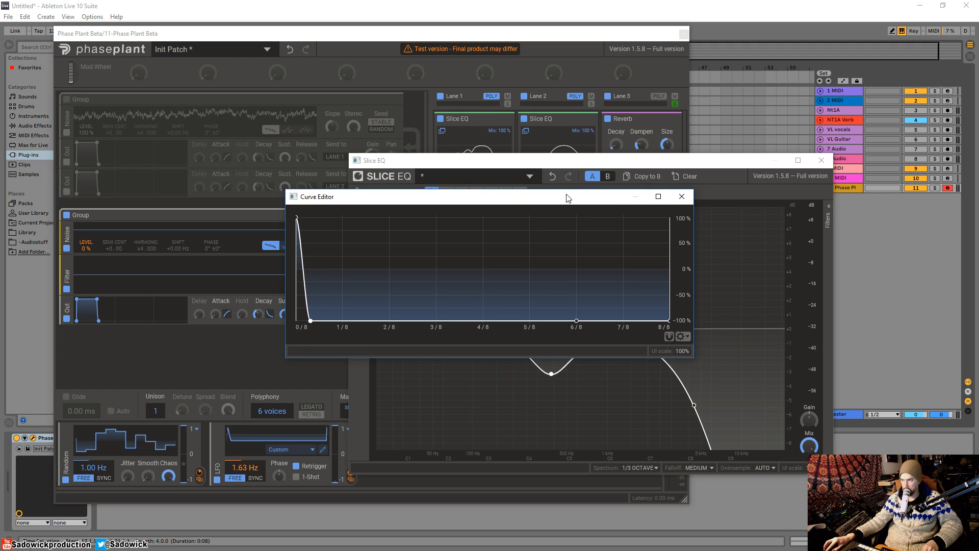
Close the Curve Editor, raise the Random modulator's rate to 7.06 Hz, and turn off the LFO's Retrigger.
{"action": "left_click_drag", "start_coordinate": [568, 197], "coordinate": [590, 219]}
{"action": "left_click", "coordinate": [683, 218]}
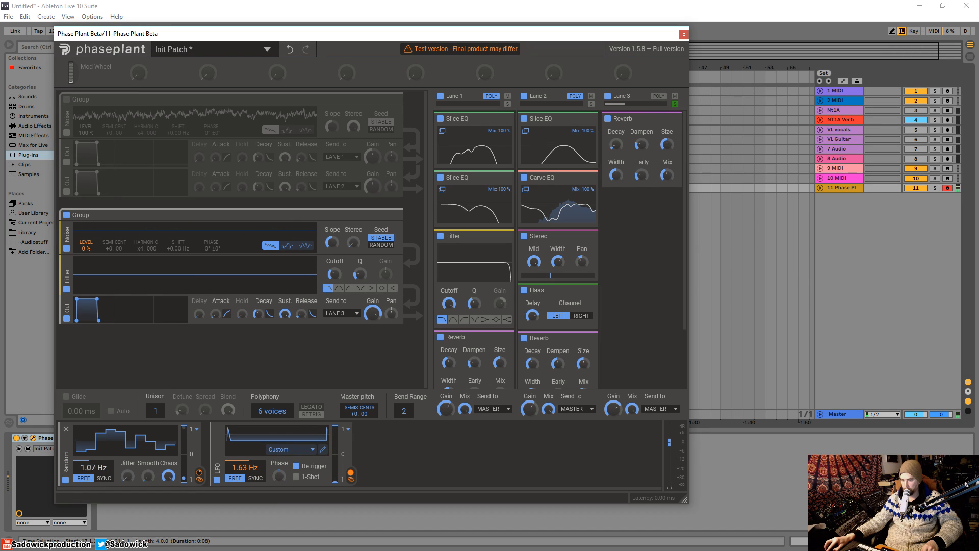
{"action": "left_click_drag", "start_coordinate": [94, 468], "coordinate": [94, 460]}
{"action": "left_click_drag", "start_coordinate": [93, 469], "coordinate": [93, 458]}
{"action": "left_click", "coordinate": [297, 466]}
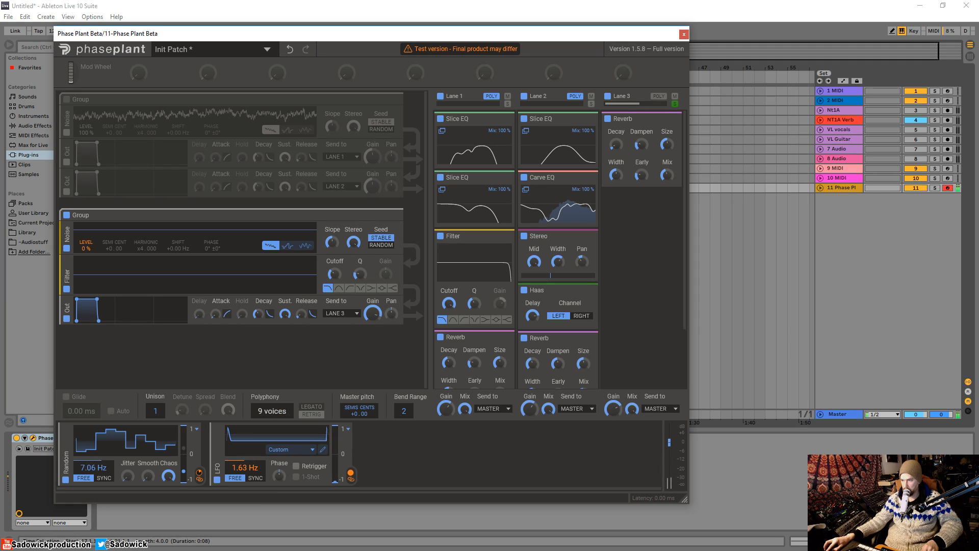
Set the polyphony to 11 voices and the unison count to 7.
{"action": "left_click_drag", "start_coordinate": [261, 410], "coordinate": [261, 394]}
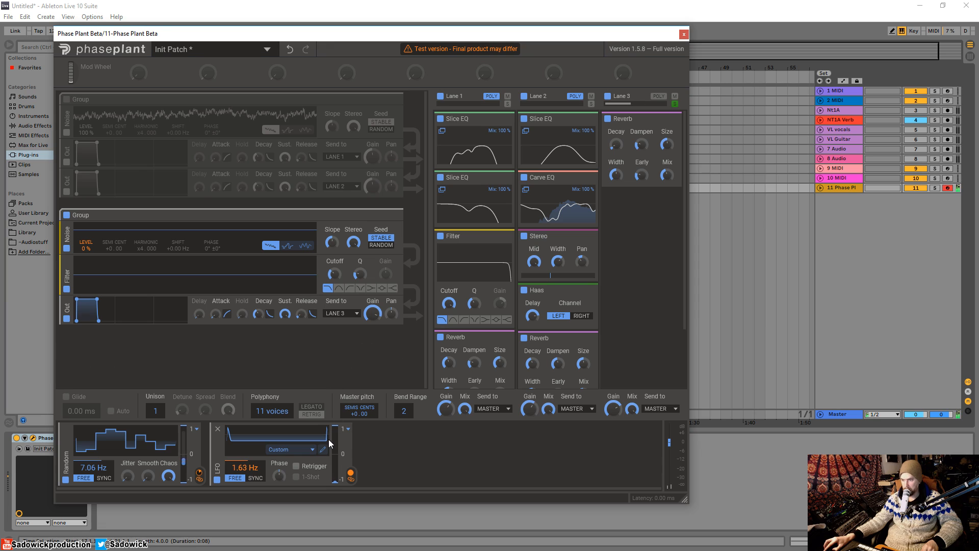
{"action": "left_click_drag", "start_coordinate": [153, 411], "coordinate": [154, 398]}
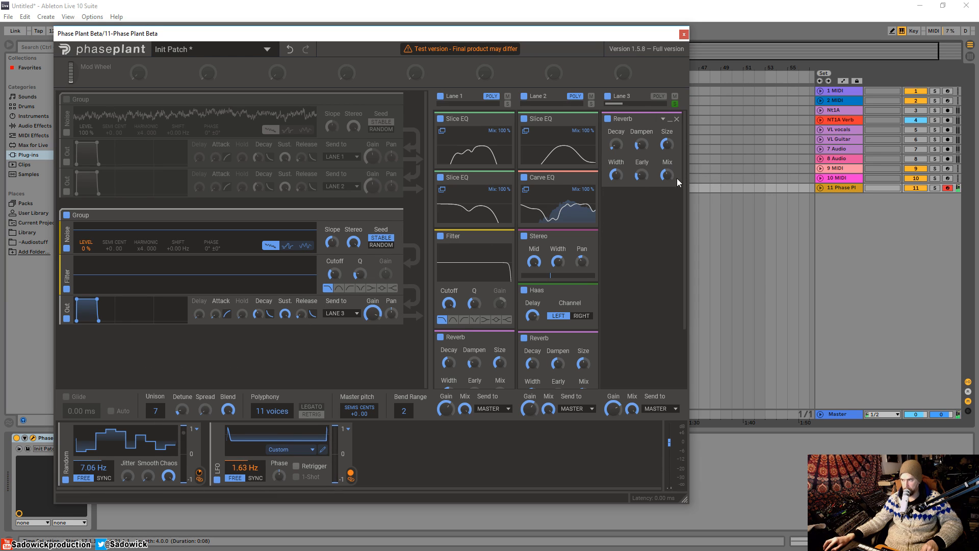
With Lane 2 soloed and the first group re-enabled, extend Lane 2's first Slice EQ curve toward lower frequencies and adjust its high side.
{"action": "left_click", "coordinate": [590, 104]}
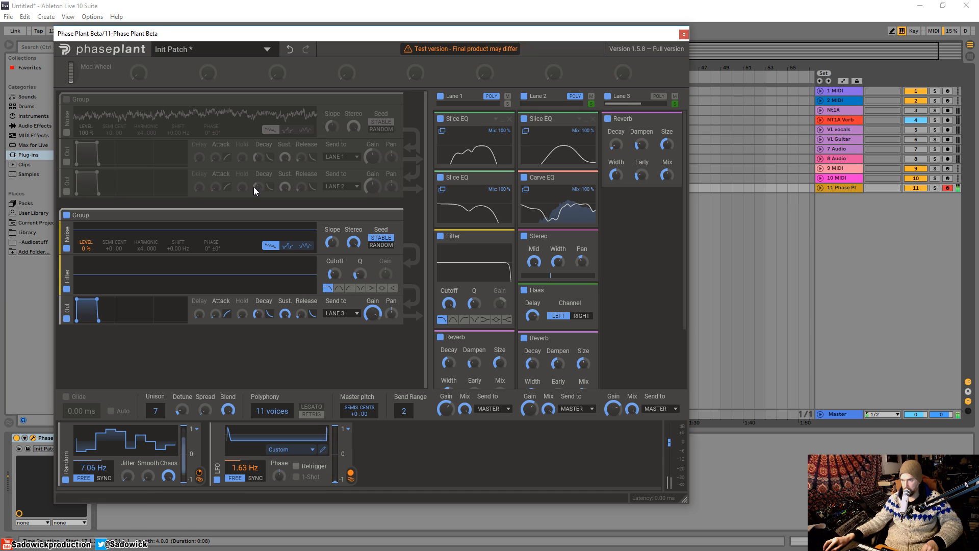
{"action": "left_click", "coordinate": [67, 99]}
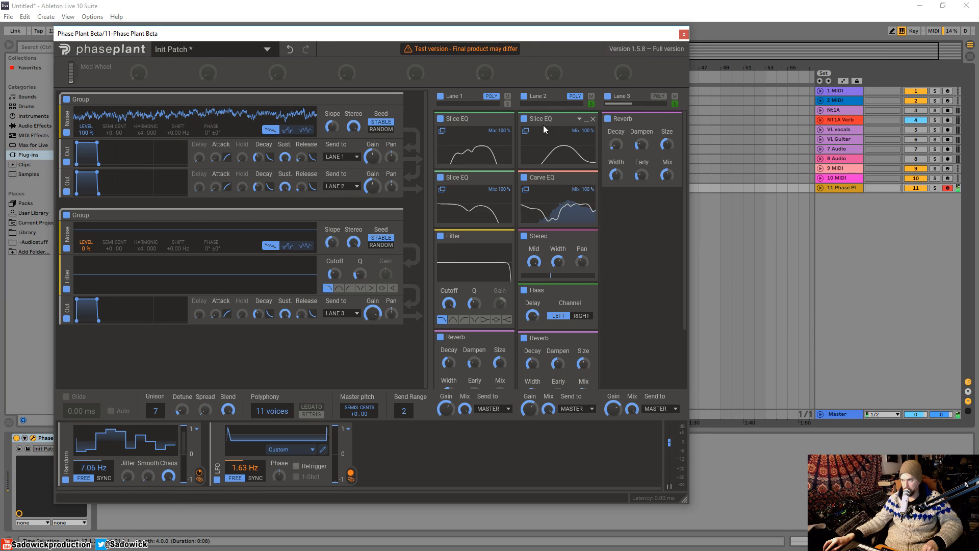
{"action": "double_click", "coordinate": [575, 151]}
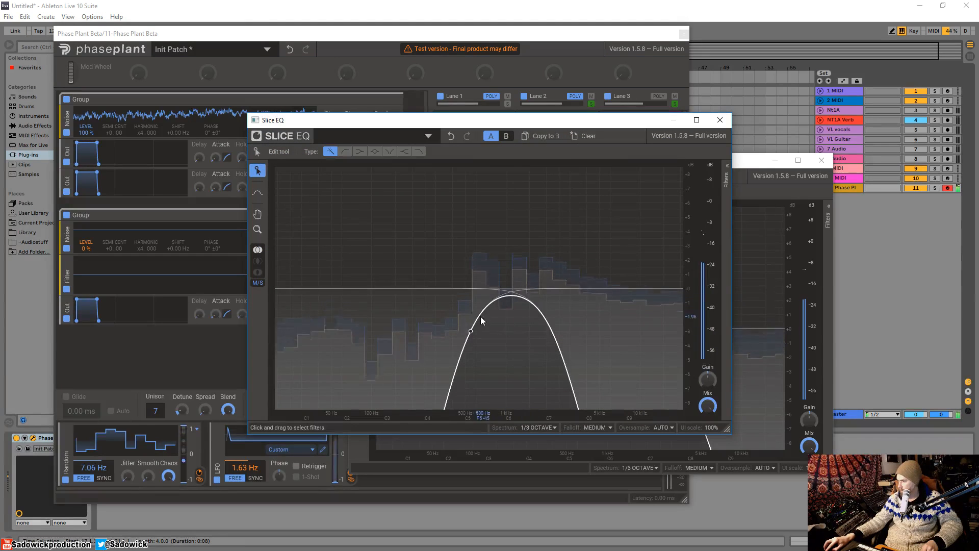
{"action": "mouse_move", "coordinate": [470, 335]}
{"action": "left_mouse_down"}
{"action": "mouse_move", "coordinate": [397, 334]}
{"action": "mouse_move", "coordinate": [508, 345]}
{"action": "mouse_move", "coordinate": [425, 338]}
{"action": "mouse_move", "coordinate": [483, 338]}
{"action": "mouse_move", "coordinate": [460, 338]}
{"action": "left_mouse_up"}
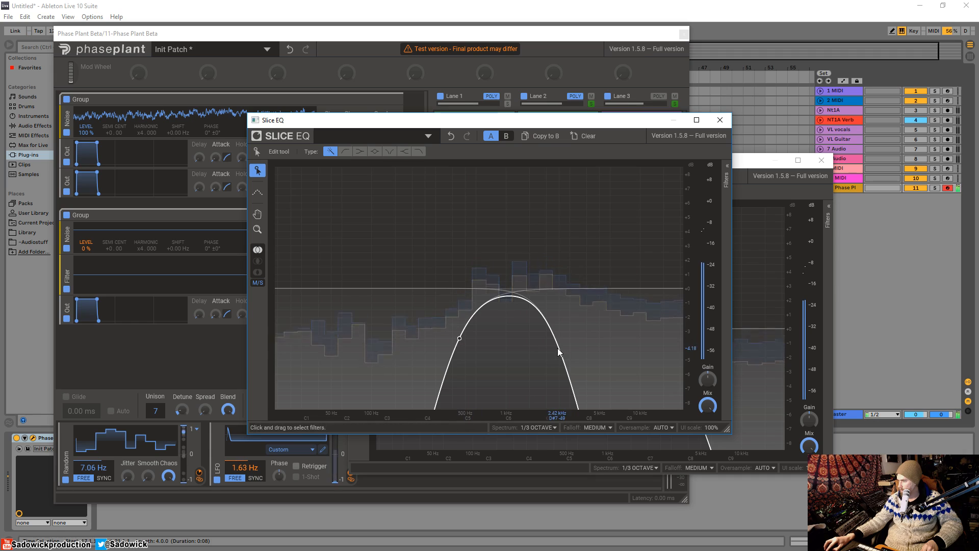
{"action": "double_click", "coordinate": [612, 290]}
{"action": "left_click_drag", "start_coordinate": [612, 290], "coordinate": [535, 392]}
{"action": "left_click", "coordinate": [719, 119]}
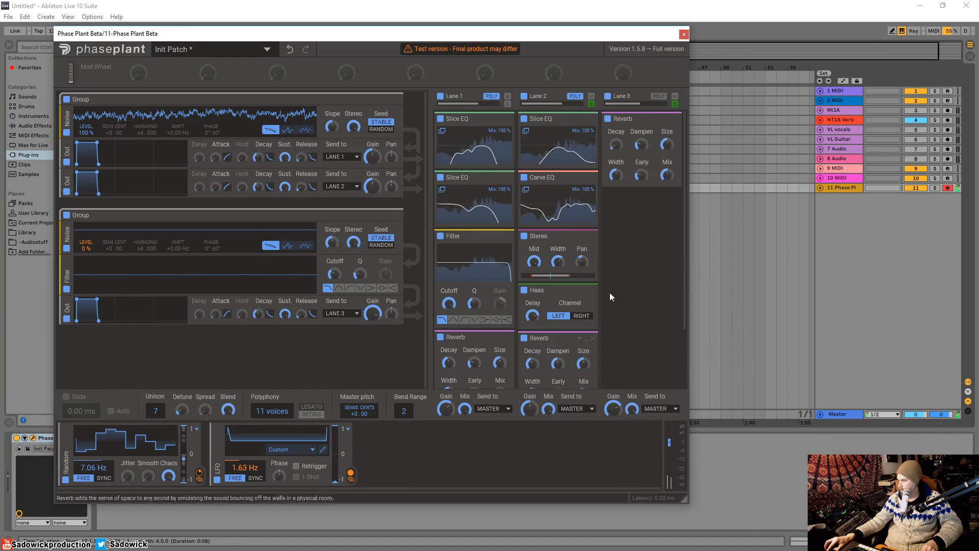
Add a Carve EQ to Lane 3 and, during playback, sculpt a deep cut around 80 Hz and a broad boost around 500 Hz.
{"action": "left_click", "coordinate": [637, 206]}
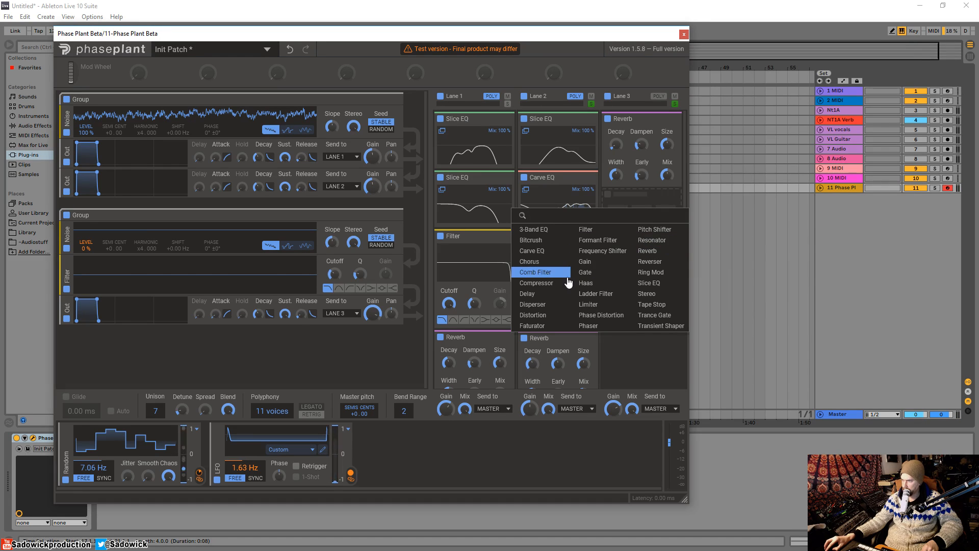
{"action": "left_click", "coordinate": [544, 251]}
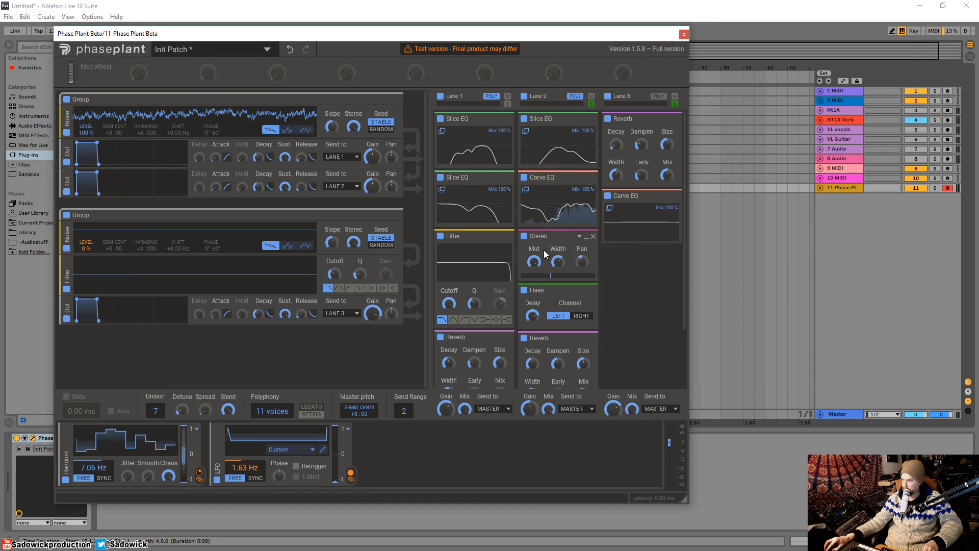
{"action": "left_click", "coordinate": [610, 208]}
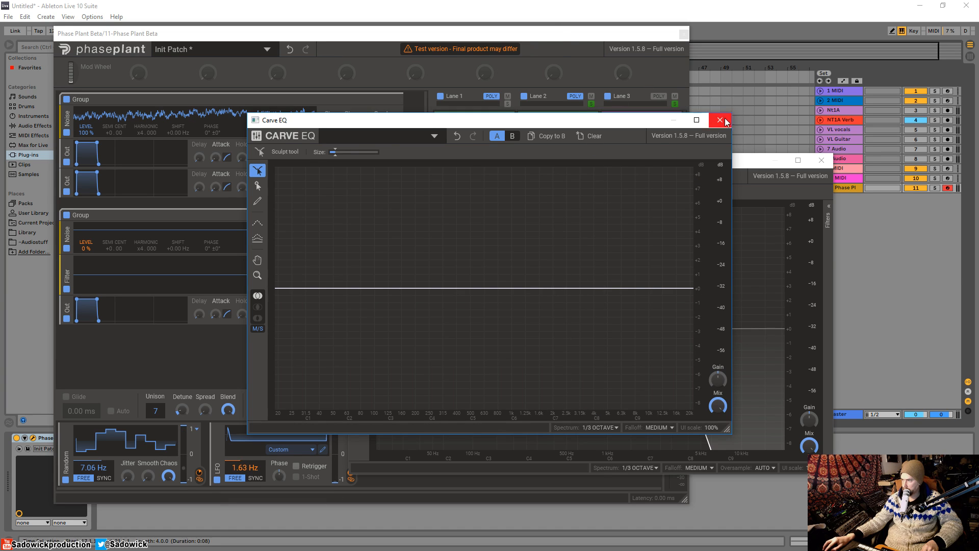
{"action": "left_click", "coordinate": [719, 120]}
{"action": "left_click_drag", "start_coordinate": [537, 34], "coordinate": [537, 57]}
{"action": "key", "text": "space"}
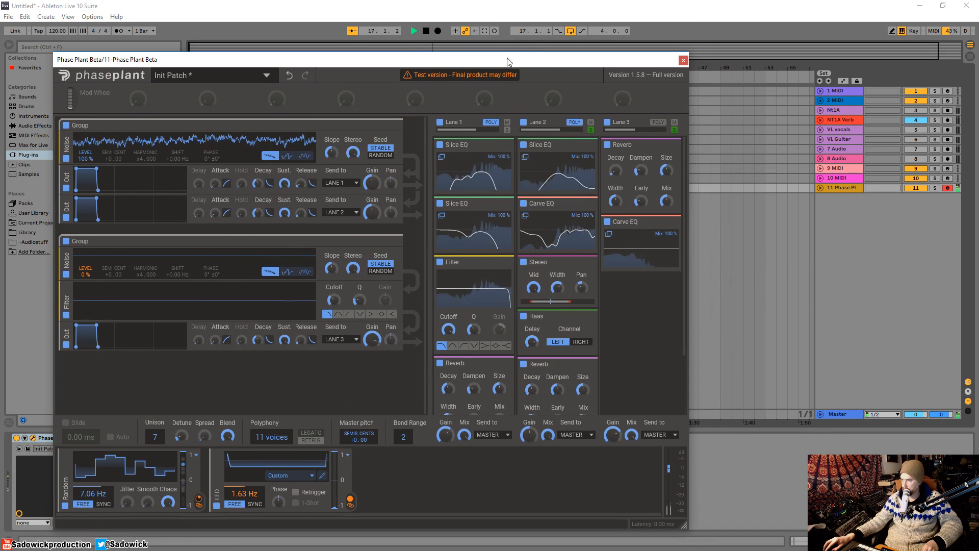
{"action": "left_click", "coordinate": [609, 234]}
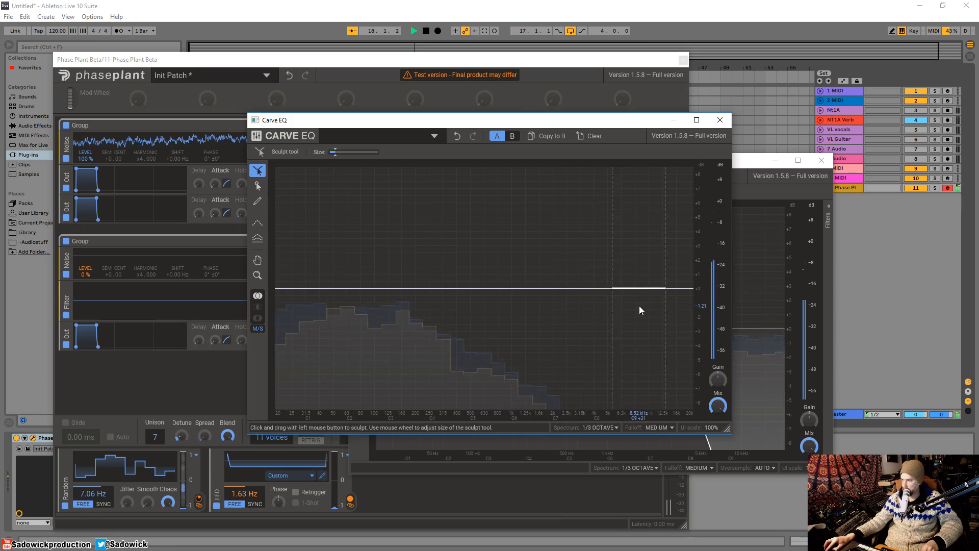
{"action": "mouse_move", "coordinate": [647, 301]}
{"action": "left_mouse_down"}
{"action": "mouse_move", "coordinate": [507, 372]}
{"action": "mouse_move", "coordinate": [416, 376]}
{"action": "mouse_move", "coordinate": [407, 387]}
{"action": "mouse_move", "coordinate": [634, 432]}
{"action": "mouse_move", "coordinate": [638, 406]}
{"action": "mouse_move", "coordinate": [429, 401]}
{"action": "mouse_move", "coordinate": [400, 384]}
{"action": "mouse_move", "coordinate": [382, 127]}
{"action": "mouse_move", "coordinate": [310, 155]}
{"action": "mouse_move", "coordinate": [350, 183]}
{"action": "mouse_move", "coordinate": [384, 329]}
{"action": "mouse_move", "coordinate": [317, 322]}
{"action": "mouse_move", "coordinate": [322, 391]}
{"action": "mouse_move", "coordinate": [361, 405]}
{"action": "mouse_move", "coordinate": [465, 405]}
{"action": "mouse_move", "coordinate": [415, 405]}
{"action": "mouse_move", "coordinate": [380, 419]}
{"action": "mouse_move", "coordinate": [360, 393]}
{"action": "left_mouse_up"}
{"action": "mouse_move", "coordinate": [484, 309]}
{"action": "left_mouse_down"}
{"action": "mouse_move", "coordinate": [477, 208]}
{"action": "mouse_move", "coordinate": [461, 162]}
{"action": "mouse_move", "coordinate": [494, 226]}
{"action": "left_mouse_up"}
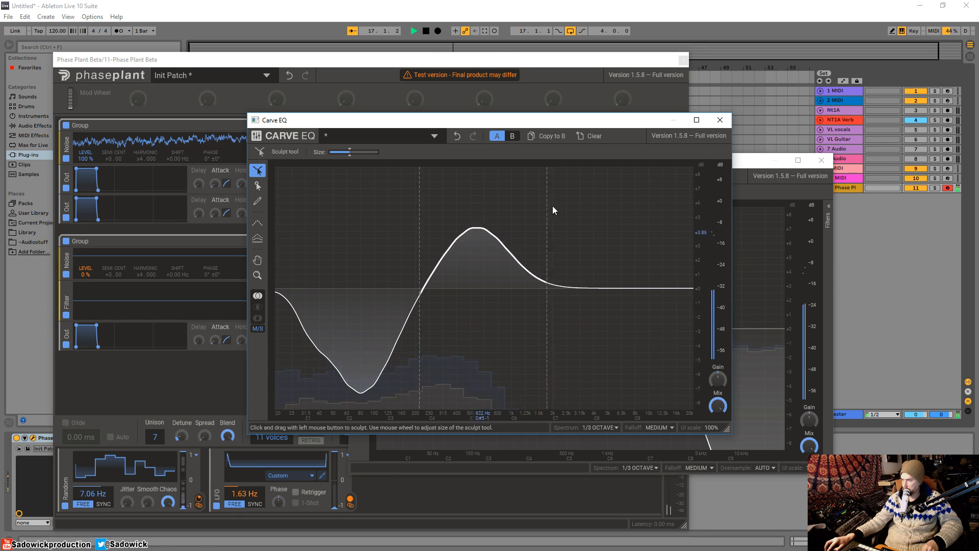
{"action": "left_click", "coordinate": [720, 120]}
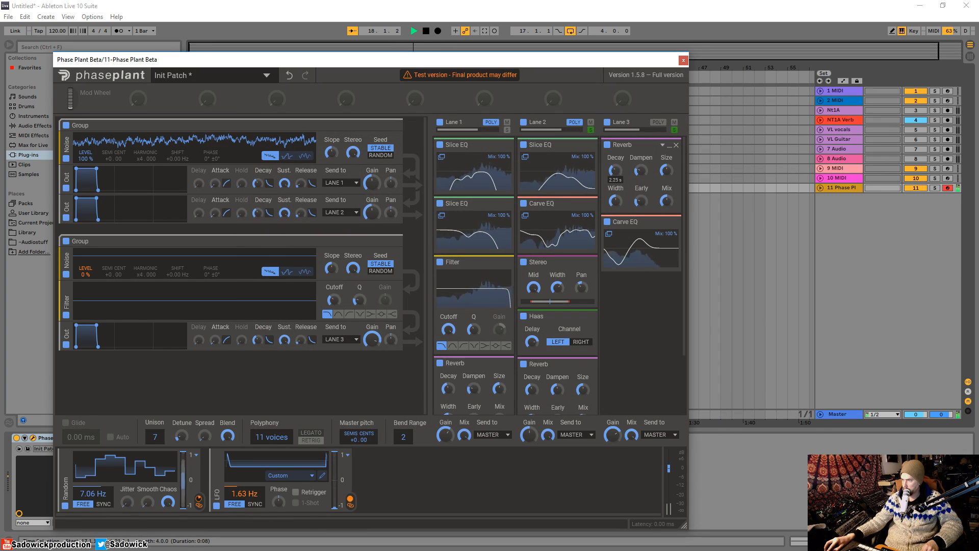
Place Lane 3's Reverb after the Carve EQ, unsolo Lane 2, and adjust the Reverb's Mix and Size.
{"action": "left_click_drag", "start_coordinate": [645, 146], "coordinate": [634, 300]}
{"action": "left_click", "coordinate": [591, 130]}
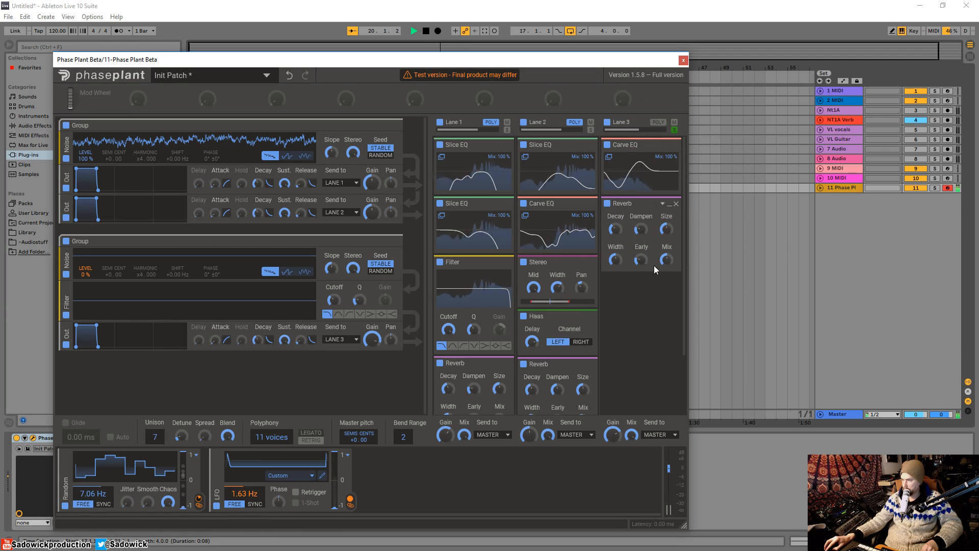
{"action": "left_click_drag", "start_coordinate": [669, 261], "coordinate": [669, 237]}
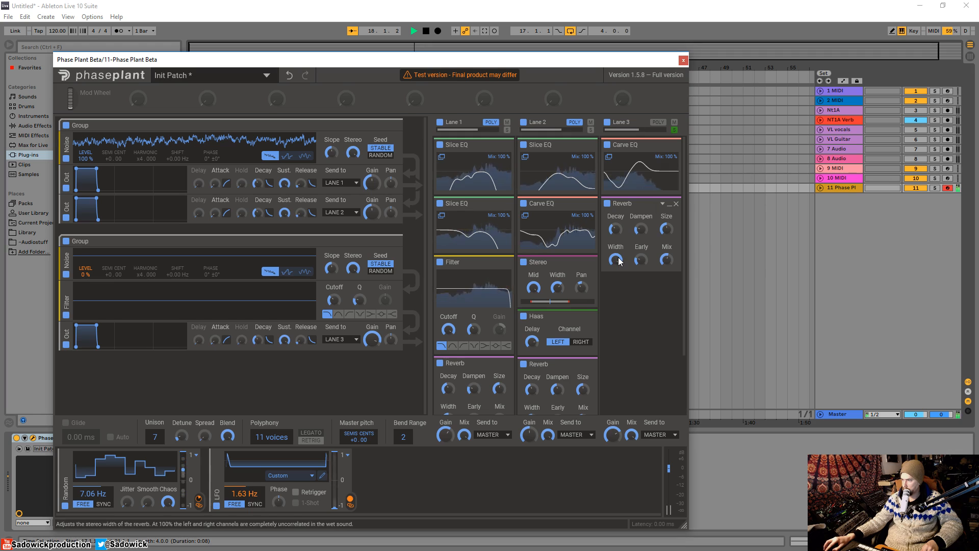
{"action": "left_click_drag", "start_coordinate": [675, 225], "coordinate": [670, 283]}
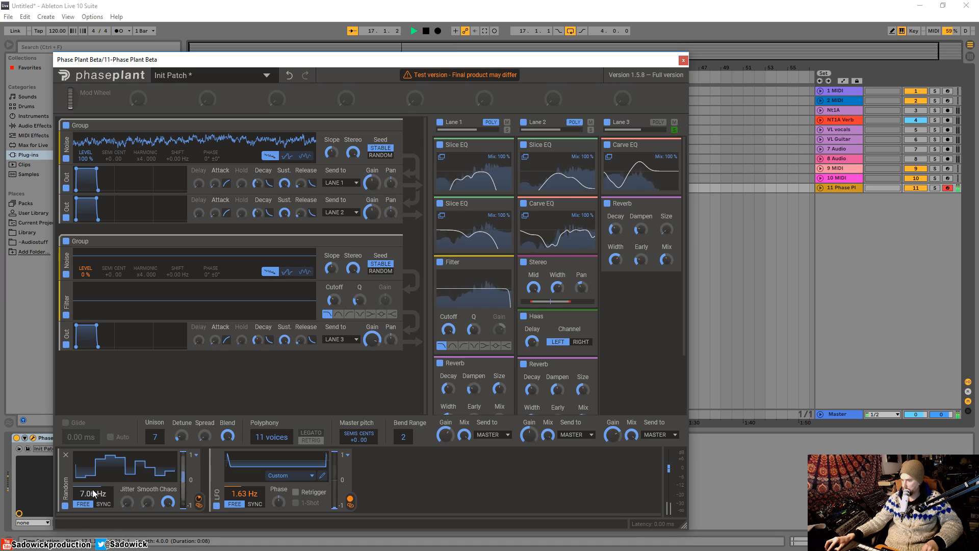
Set the Random modulator's rate to 8.45 Hz and unsolo Lane 3.
{"action": "left_click_drag", "start_coordinate": [94, 493], "coordinate": [94, 522]}
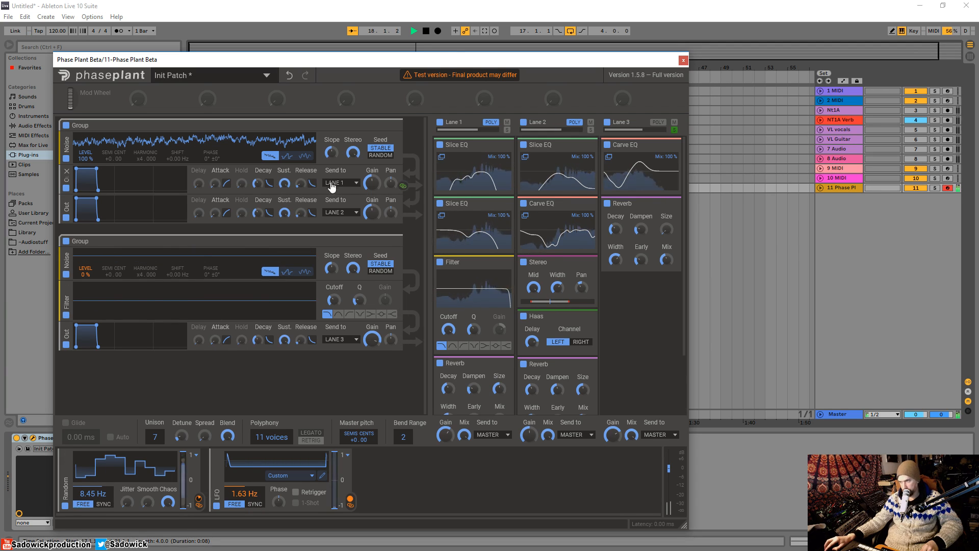
{"action": "mouse_move", "coordinate": [353, 269]}
{"action": "left_mouse_down"}
{"action": "mouse_move", "coordinate": [353, 337]}
{"action": "mouse_move", "coordinate": [353, 269]}
{"action": "left_mouse_up"}
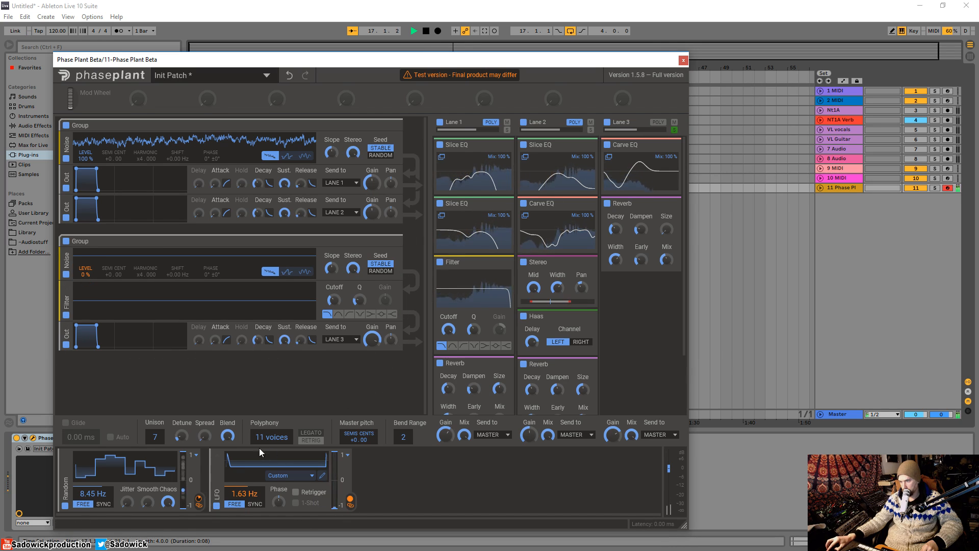
{"action": "mouse_move", "coordinate": [665, 147]}
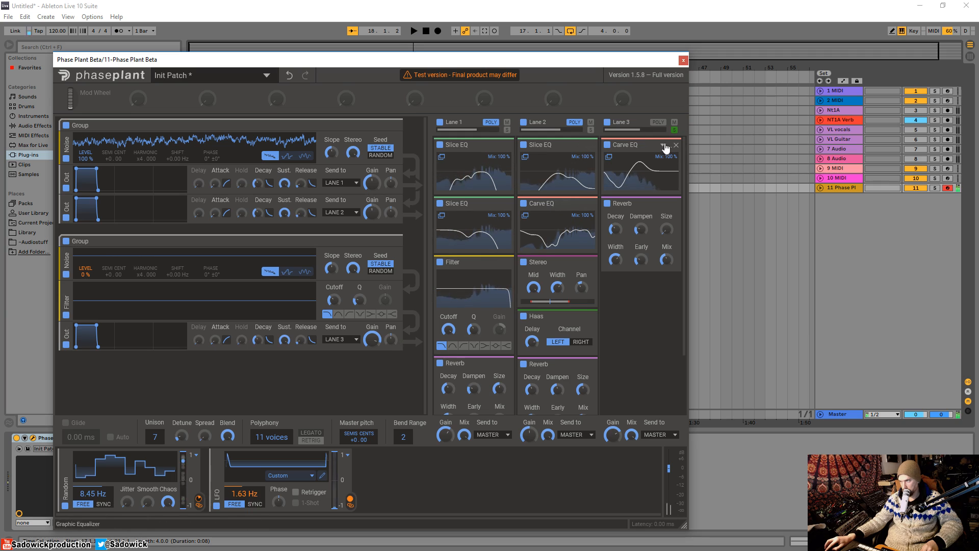
{"action": "left_click", "coordinate": [674, 130]}
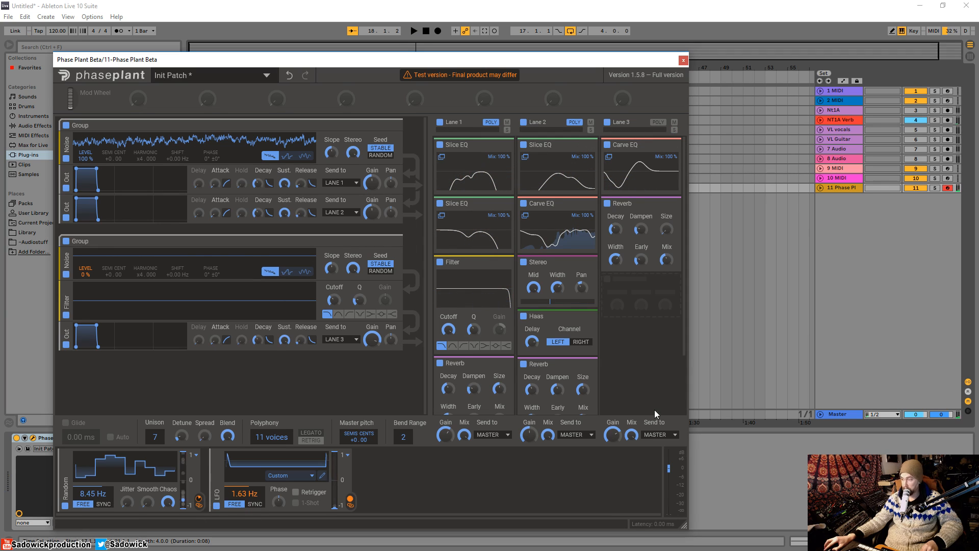
During playback, rebalance the output gains of Lanes 1 and 2 and lower Lane 1's Filter cutoff.
{"action": "key", "text": "space"}
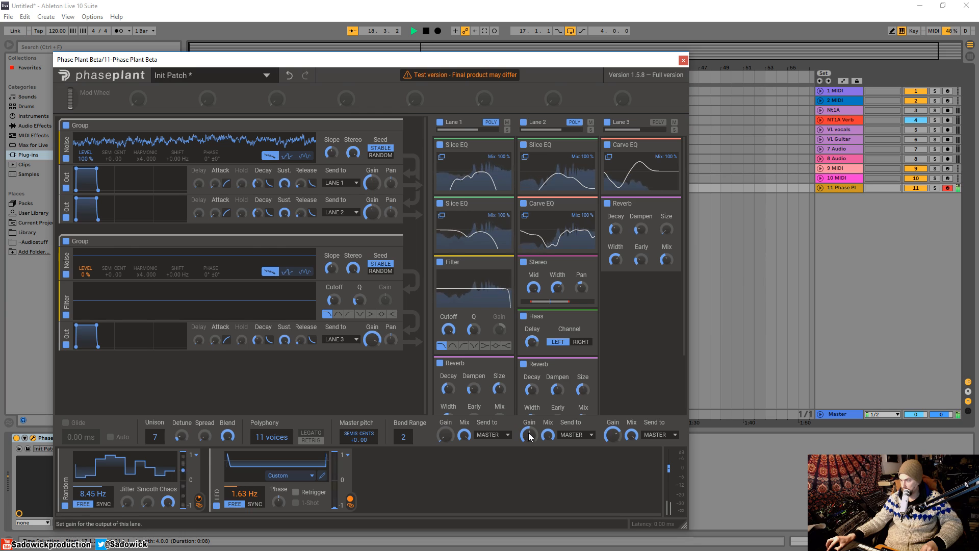
{"action": "left_click_drag", "start_coordinate": [529, 437], "coordinate": [529, 451]}
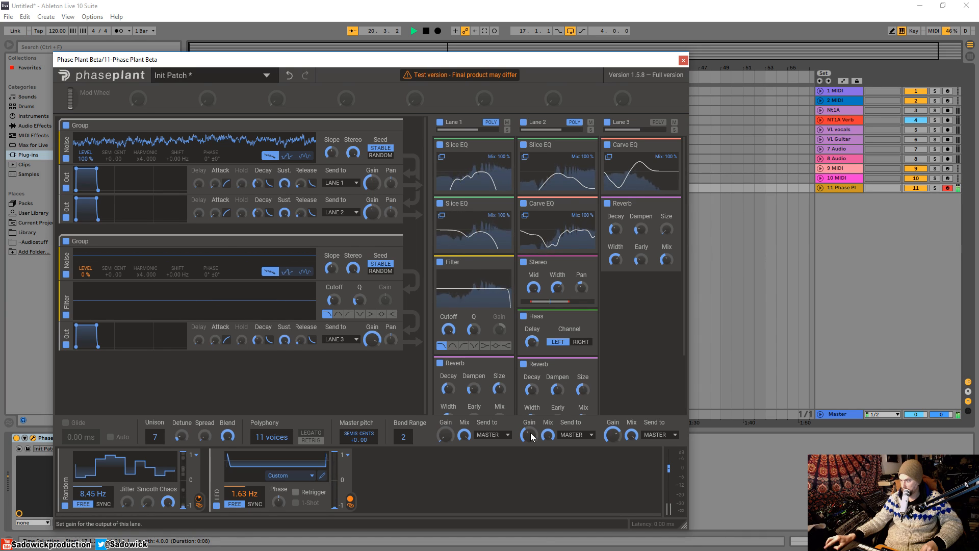
{"action": "mouse_move", "coordinate": [445, 436]}
{"action": "left_mouse_down"}
{"action": "mouse_move", "coordinate": [445, 409]}
{"action": "mouse_move", "coordinate": [451, 441]}
{"action": "left_mouse_up"}
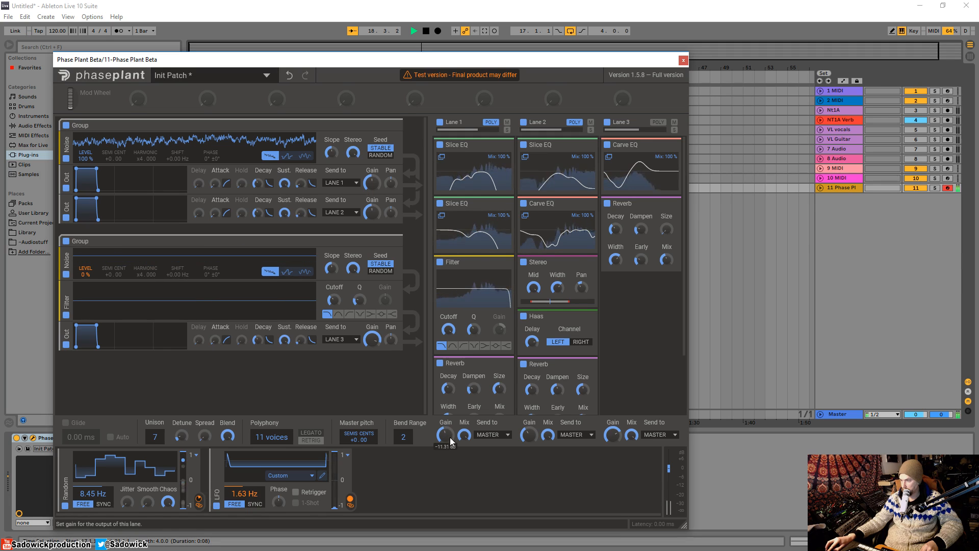
{"action": "mouse_move", "coordinate": [448, 329]}
{"action": "left_mouse_down"}
{"action": "mouse_move", "coordinate": [448, 344]}
{"action": "mouse_move", "coordinate": [448, 334]}
{"action": "left_mouse_up"}
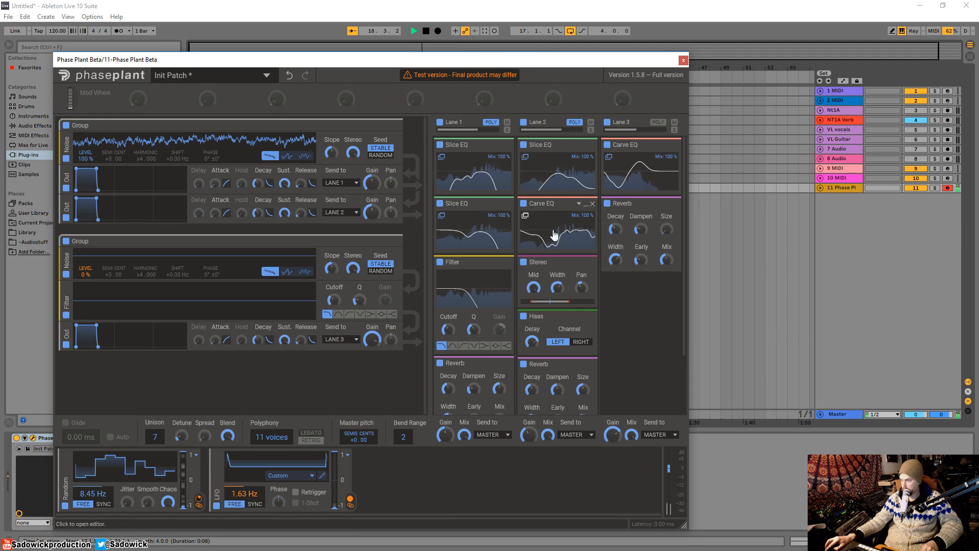
Add a Slice EQ after Lane 3's Reverb with a strong peak around 750 Hz and a dip around 160 Hz.
{"action": "left_click", "coordinate": [637, 283]}
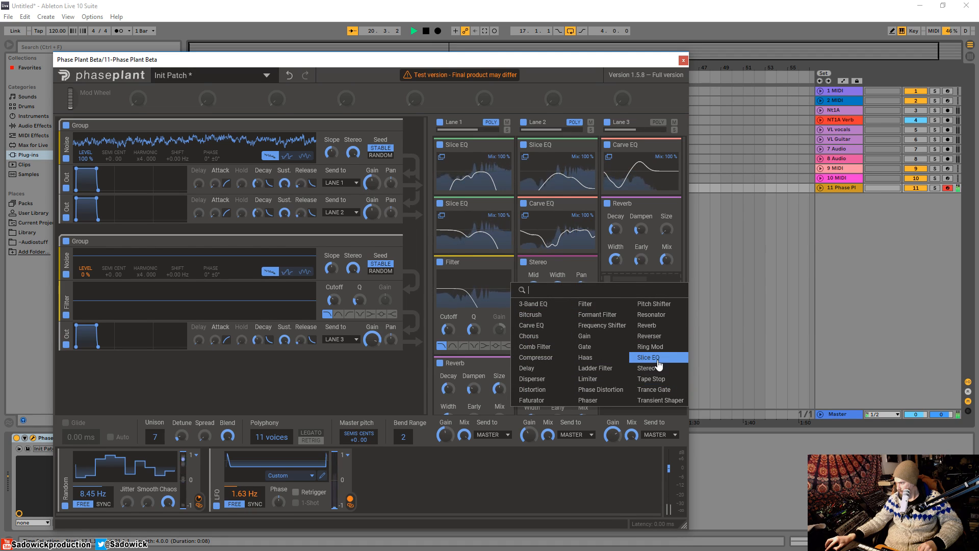
{"action": "left_click", "coordinate": [657, 357]}
{"action": "left_click", "coordinate": [623, 299]}
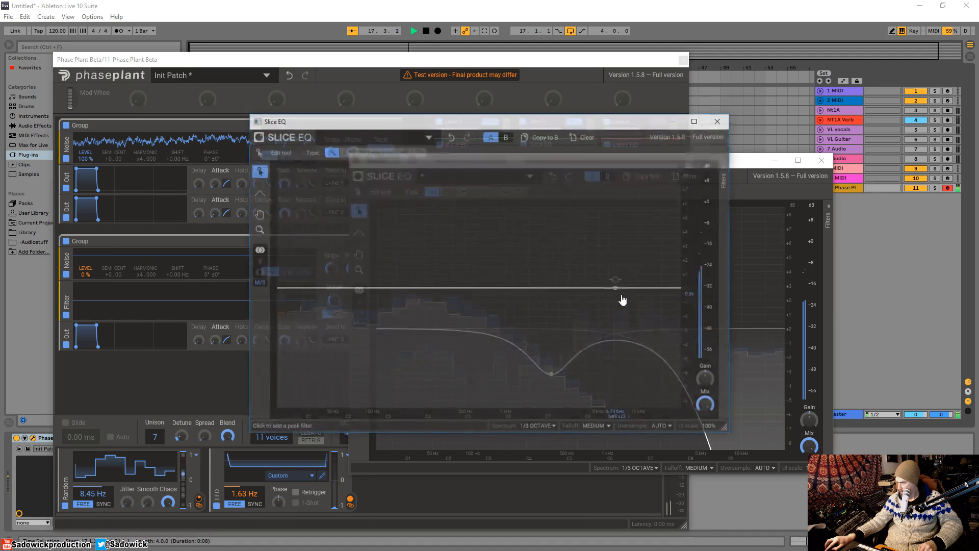
{"action": "left_click_drag", "start_coordinate": [560, 287], "coordinate": [492, 130]}
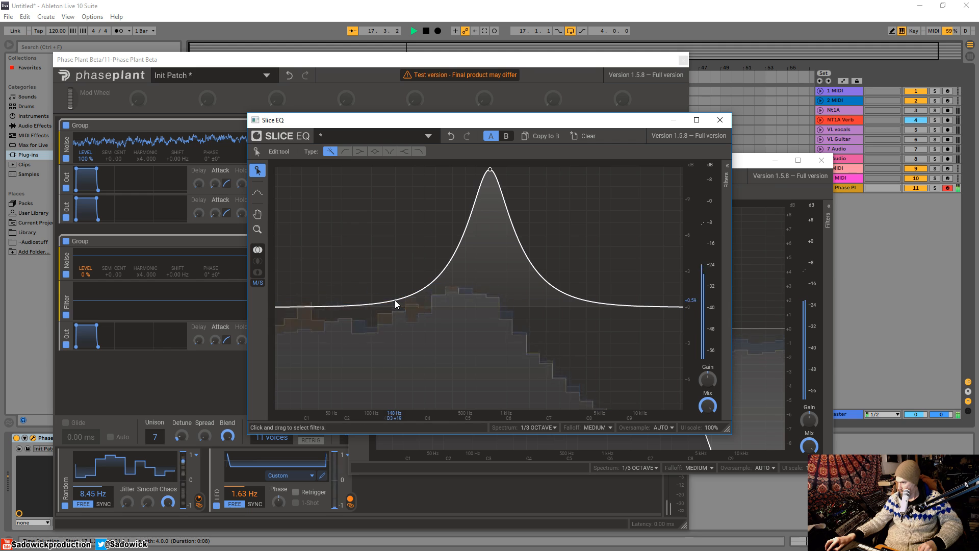
{"action": "left_click_drag", "start_coordinate": [396, 305], "coordinate": [402, 365]}
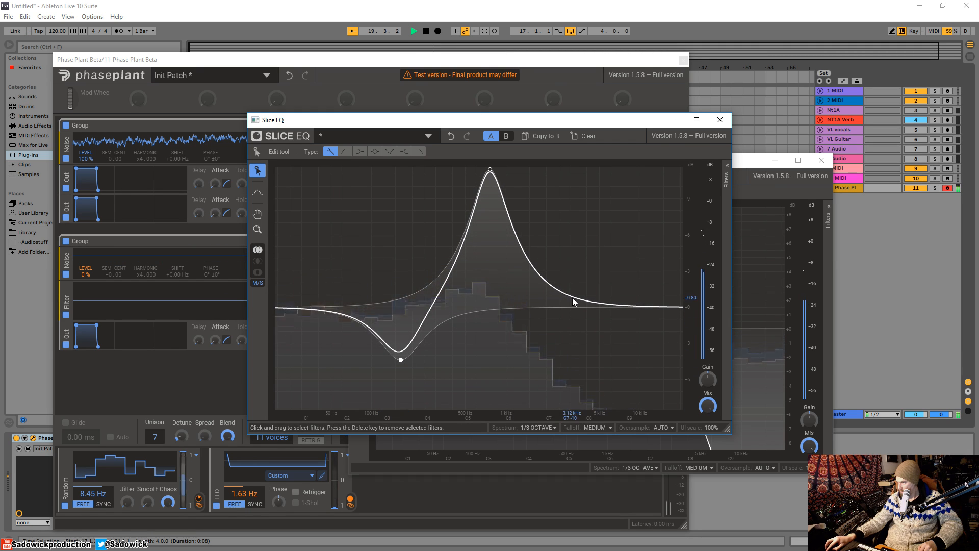
{"action": "left_click", "coordinate": [720, 121]}
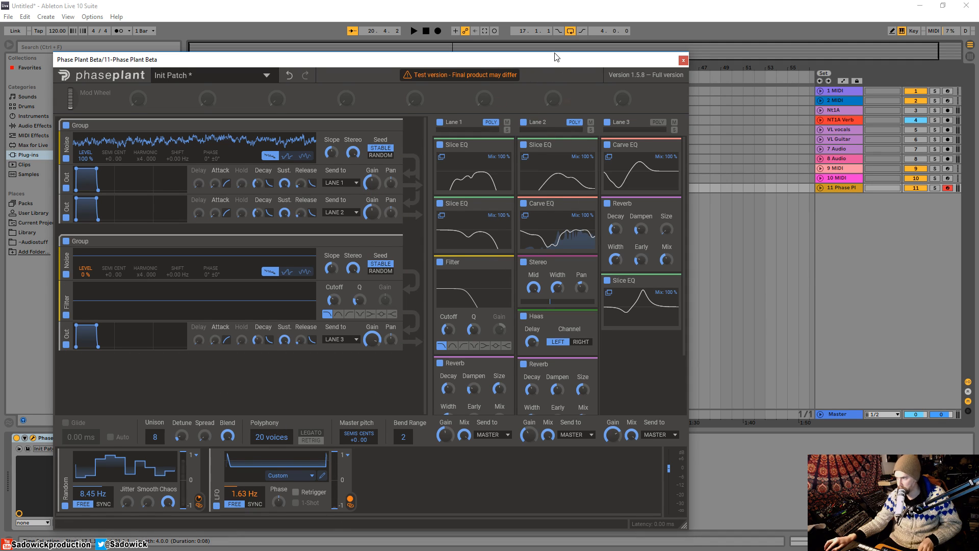
Adjust the second group's Noise slope, and try its Random seed before restoring Stable.
{"action": "mouse_move", "coordinate": [555, 57]}
{"action": "left_mouse_down"}
{"action": "mouse_move", "coordinate": [533, 43]}
{"action": "mouse_move", "coordinate": [550, 40]}
{"action": "left_mouse_up"}
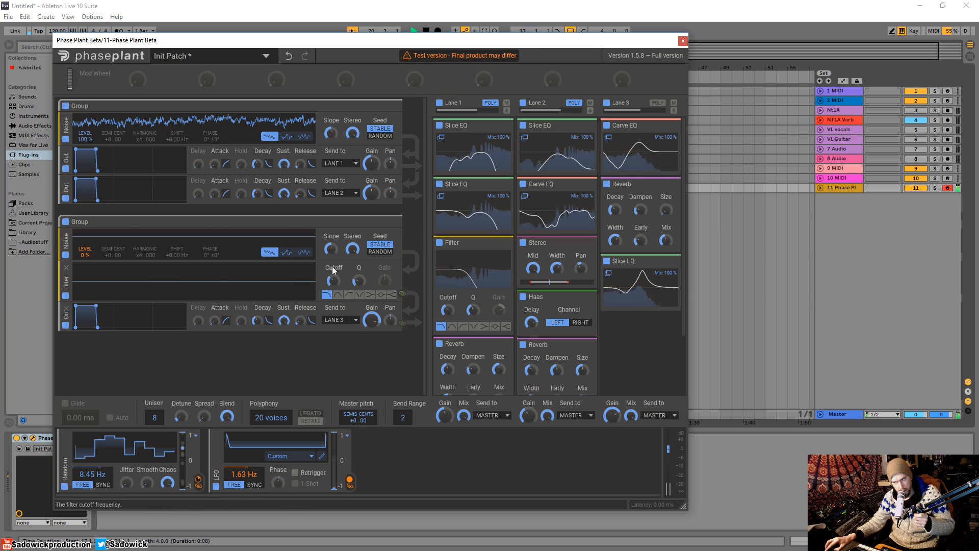
{"action": "mouse_move", "coordinate": [332, 249]}
{"action": "left_click_drag", "start_coordinate": [333, 249], "coordinate": [332, 262]}
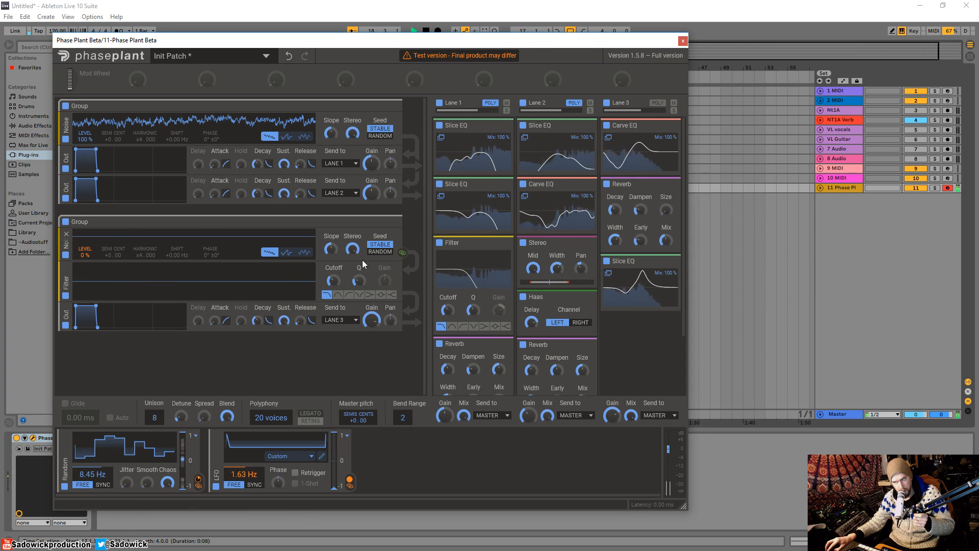
{"action": "left_click", "coordinate": [388, 251]}
{"action": "left_click", "coordinate": [380, 244]}
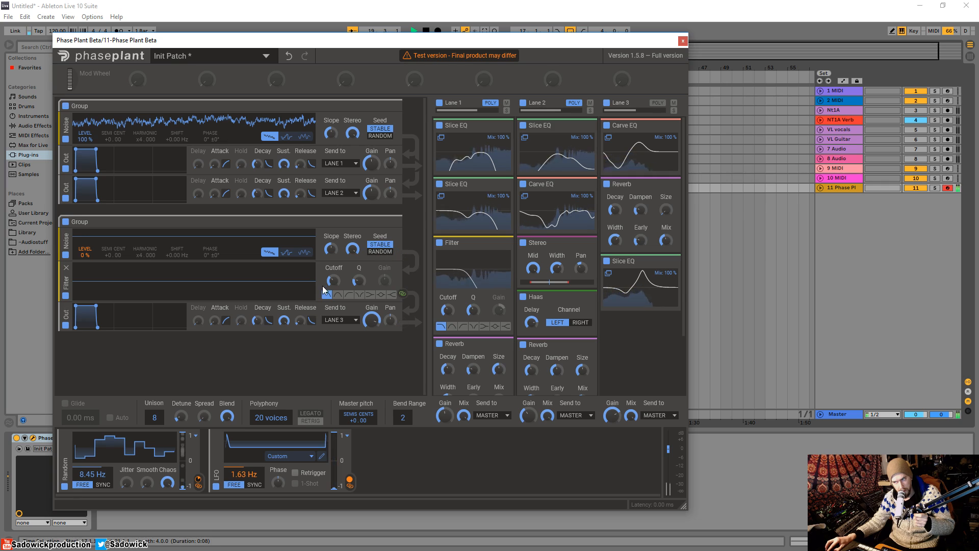
During playback, adjust the second group's Filter cutoff and the size and mix of Lane 3's Reverb.
{"action": "mouse_move", "coordinate": [332, 280]}
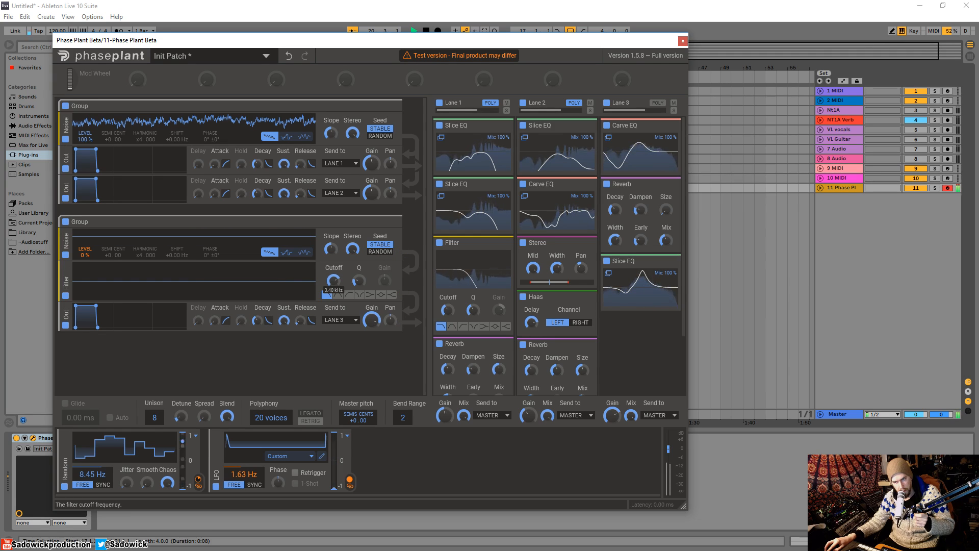
{"action": "left_click_drag", "start_coordinate": [333, 280], "coordinate": [333, 317]}
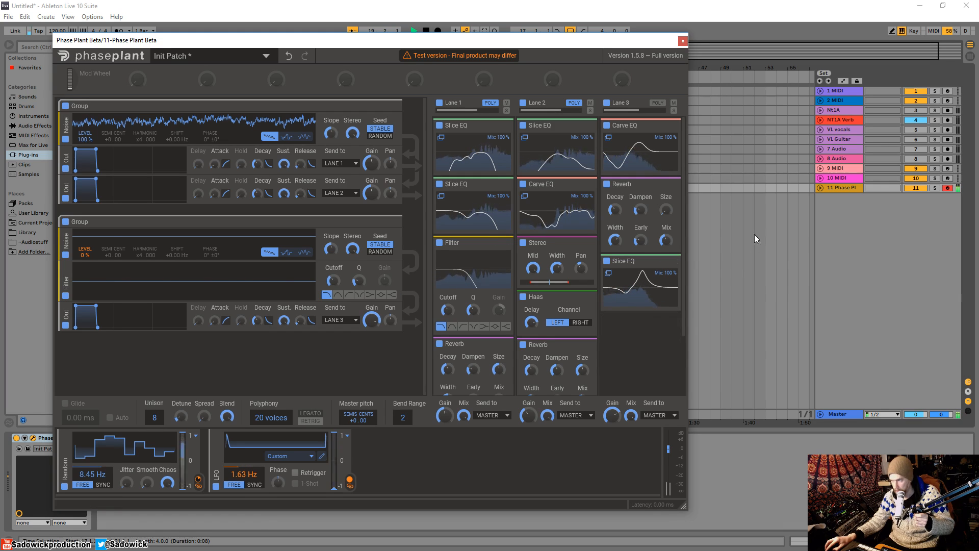
{"action": "double_click", "coordinate": [666, 210]}
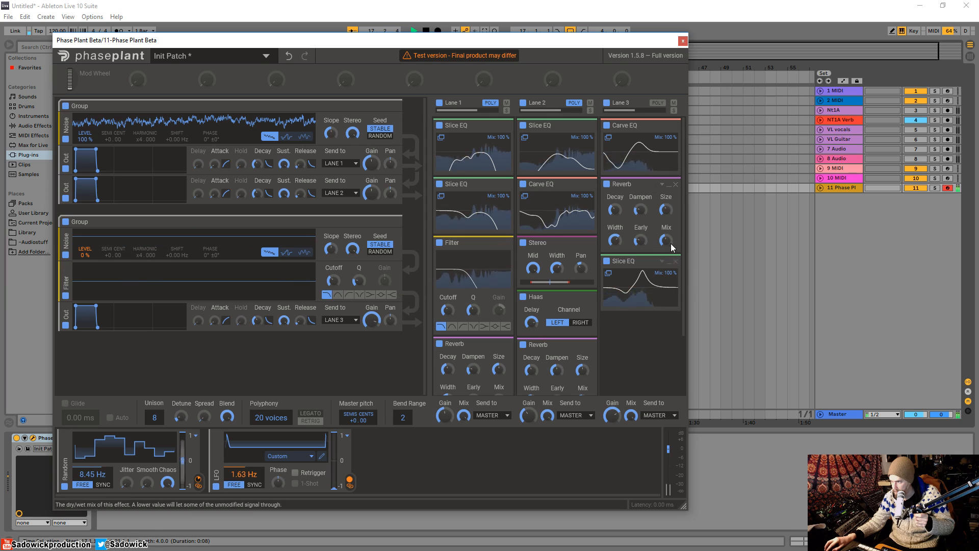
{"action": "left_click_drag", "start_coordinate": [669, 242], "coordinate": [669, 239]}
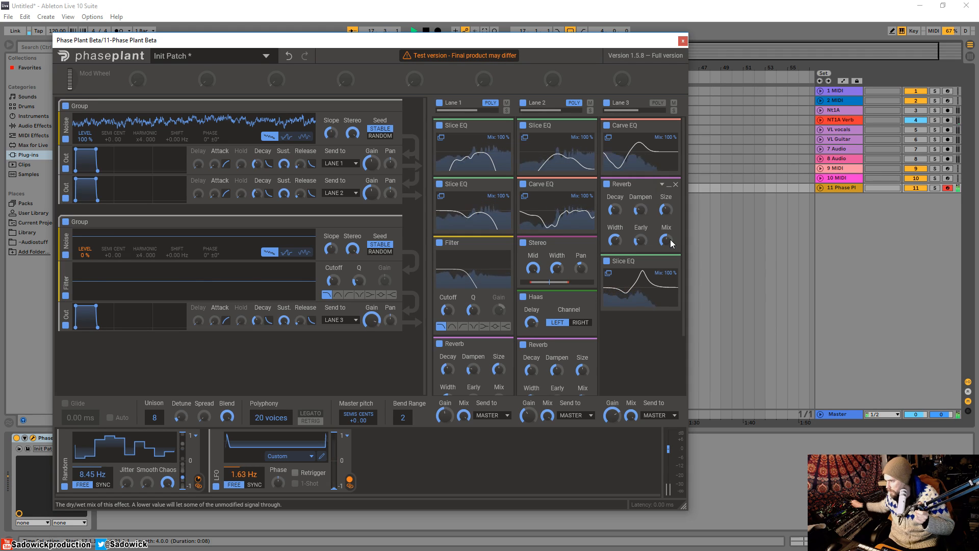
Lower the output gains of Lanes 1 and 2 slightly and fine-tune the second group's Filter cutoff.
{"action": "left_click_drag", "start_coordinate": [444, 416], "coordinate": [445, 424]}
{"action": "left_click_drag", "start_coordinate": [528, 415], "coordinate": [528, 423]}
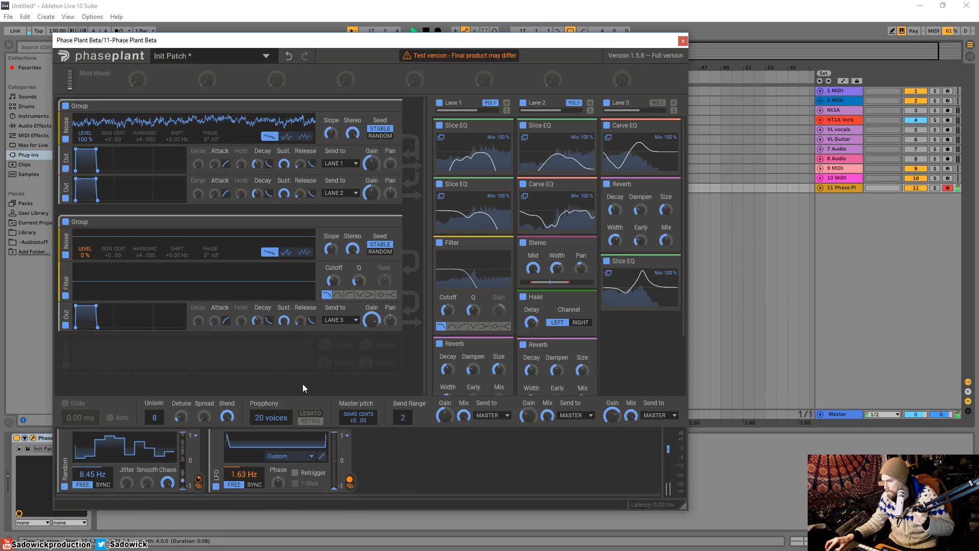
{"action": "left_click_drag", "start_coordinate": [333, 281], "coordinate": [333, 279]}
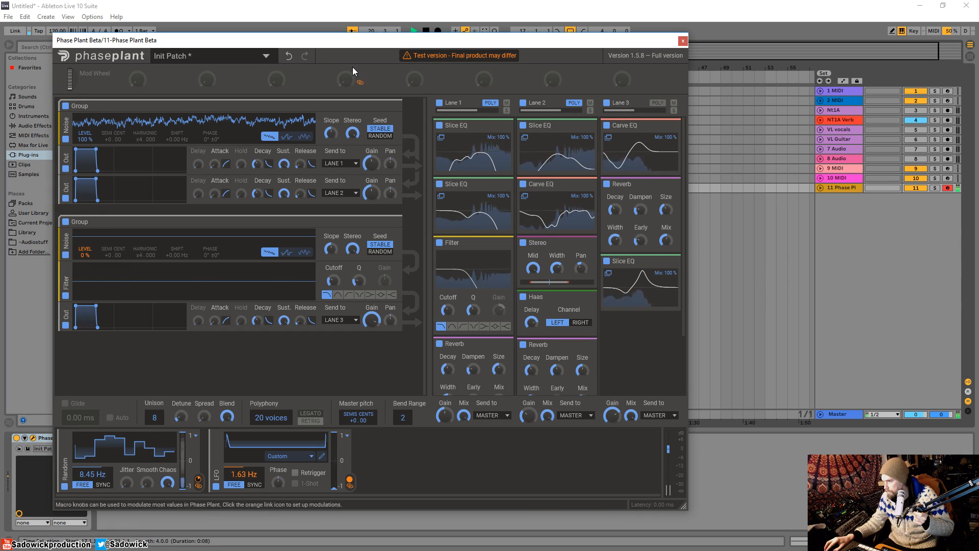
Move the Phase Plant window clear of the transport controls and stop playback.
{"action": "left_click_drag", "start_coordinate": [409, 37], "coordinate": [411, 45]}
{"action": "left_click", "coordinate": [427, 33]}
{"action": "left_click", "coordinate": [427, 32]}
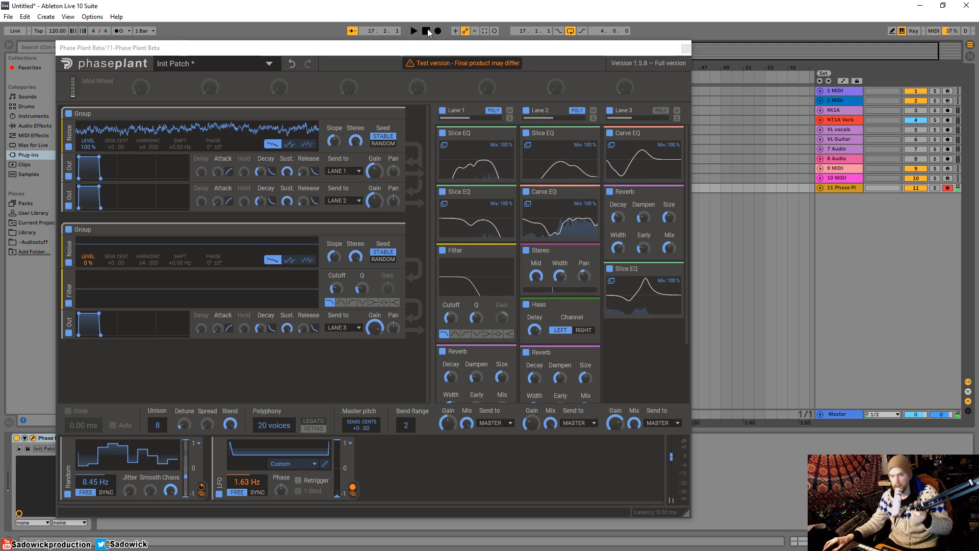